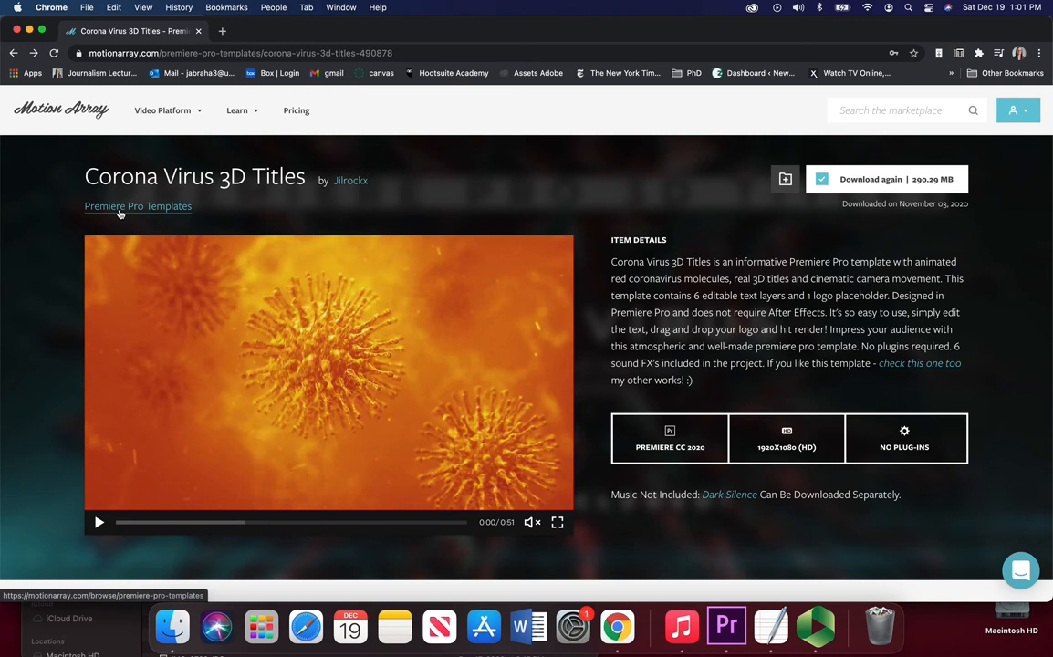
# Step: Play and pause the preview video of the Corona Virus 3D Titles template
pyautogui.click(96, 300)
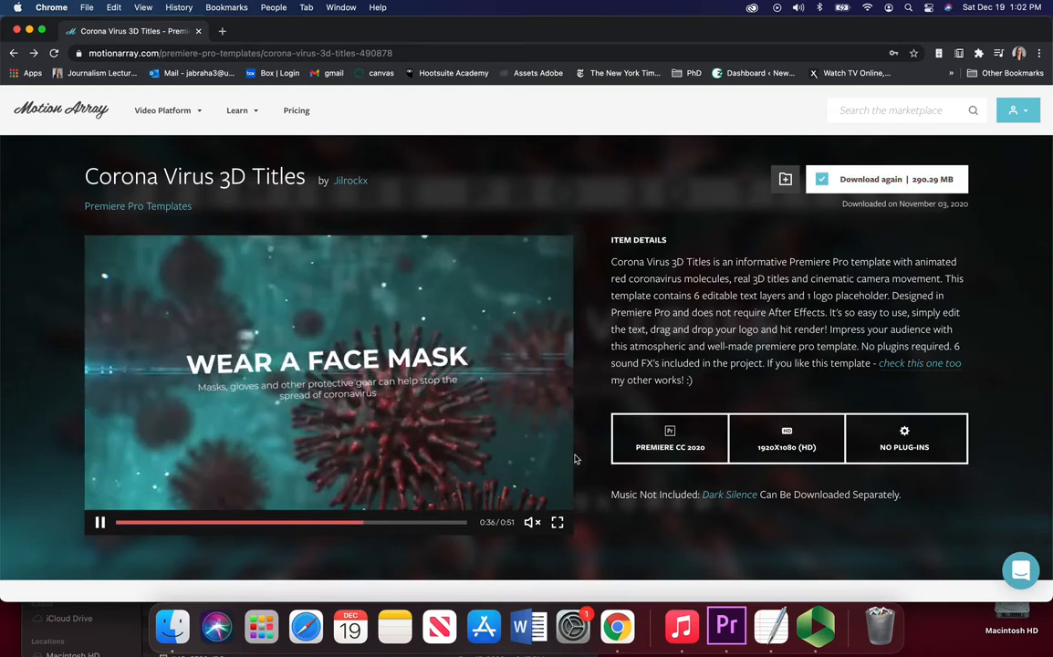
pyautogui.moveTo(527, 528)
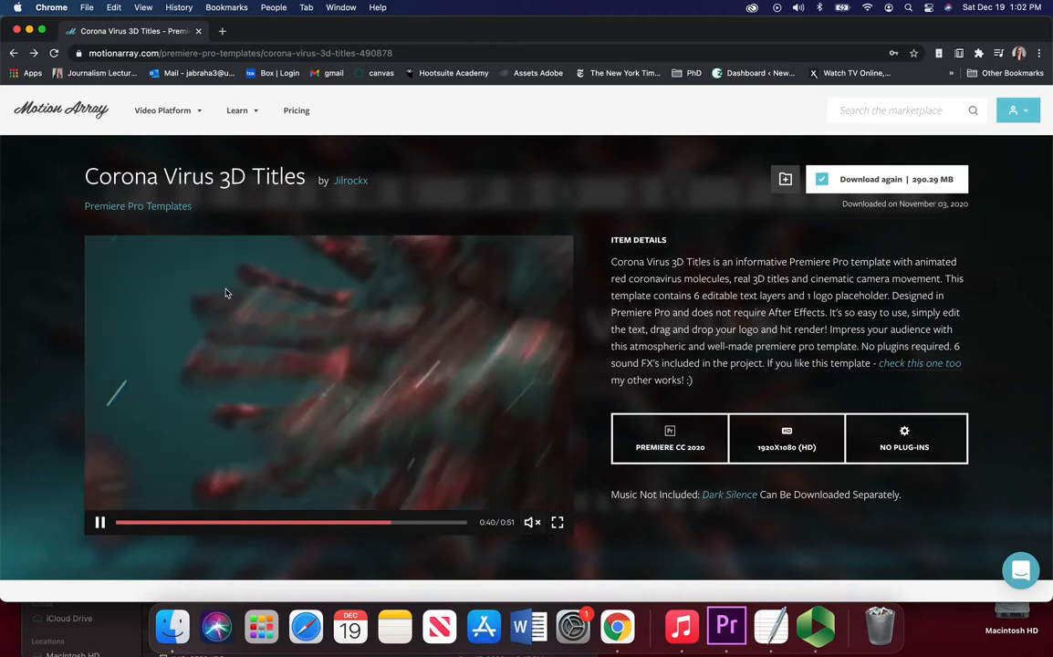
pyautogui.click(99, 522)
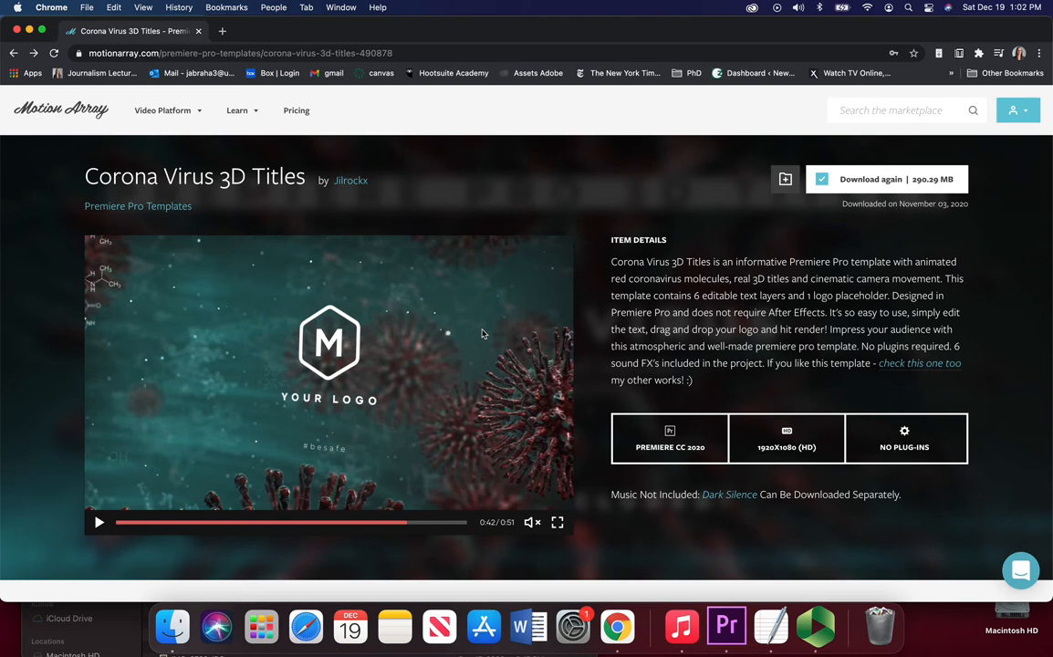
# Step: Open the Dark Silence music page, unmute its player and preview the track
pyautogui.click(729, 495)
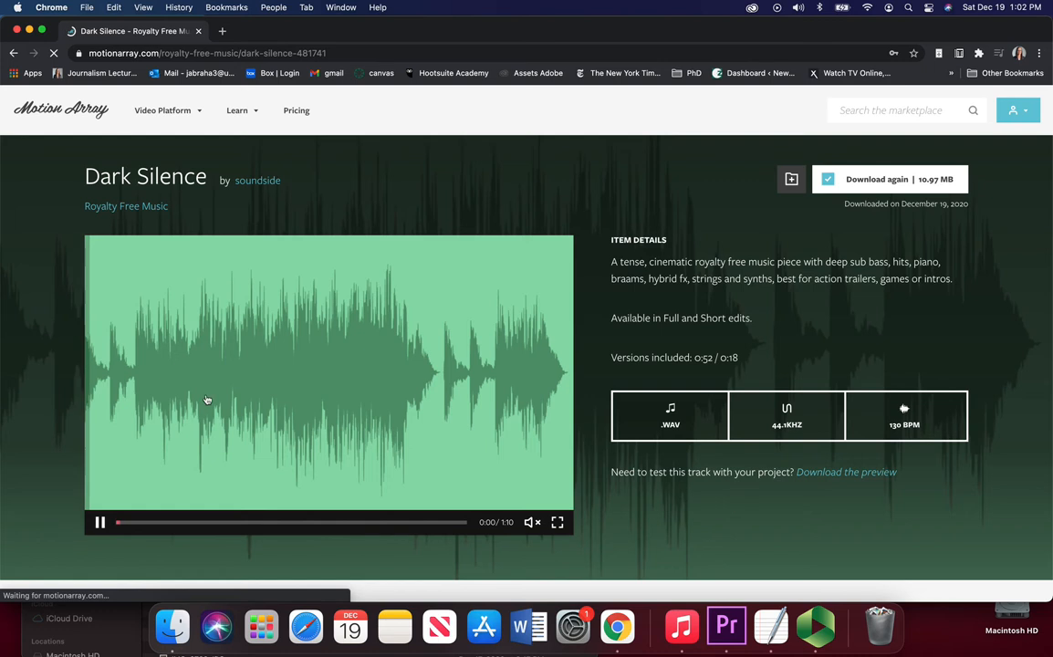
pyautogui.click(533, 527)
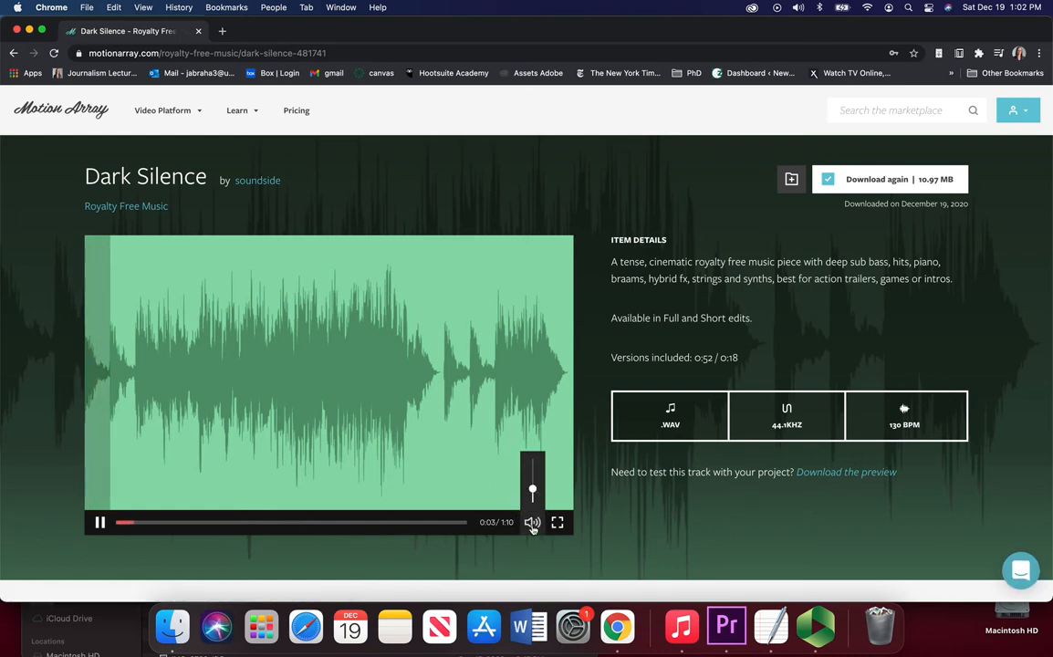
pyautogui.click(98, 524)
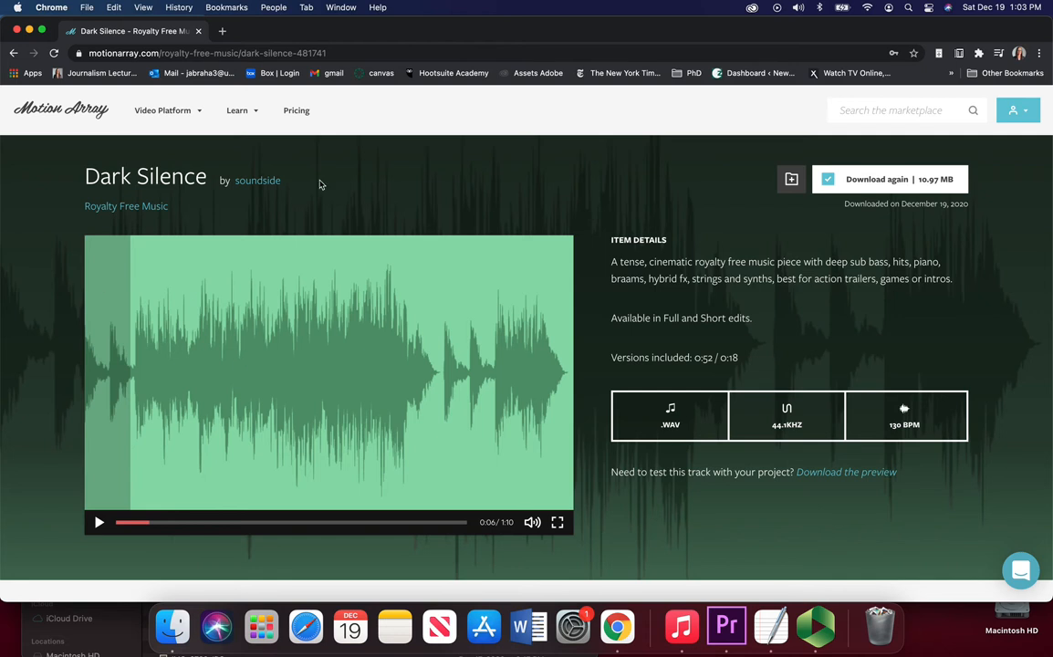
# Step: Unzip the Corona-virus-3d-titles-490878 archive and open the Corona Virus 3D Titles folder
pyautogui.moveTo(169, 111)
pyautogui.click(166, 628)
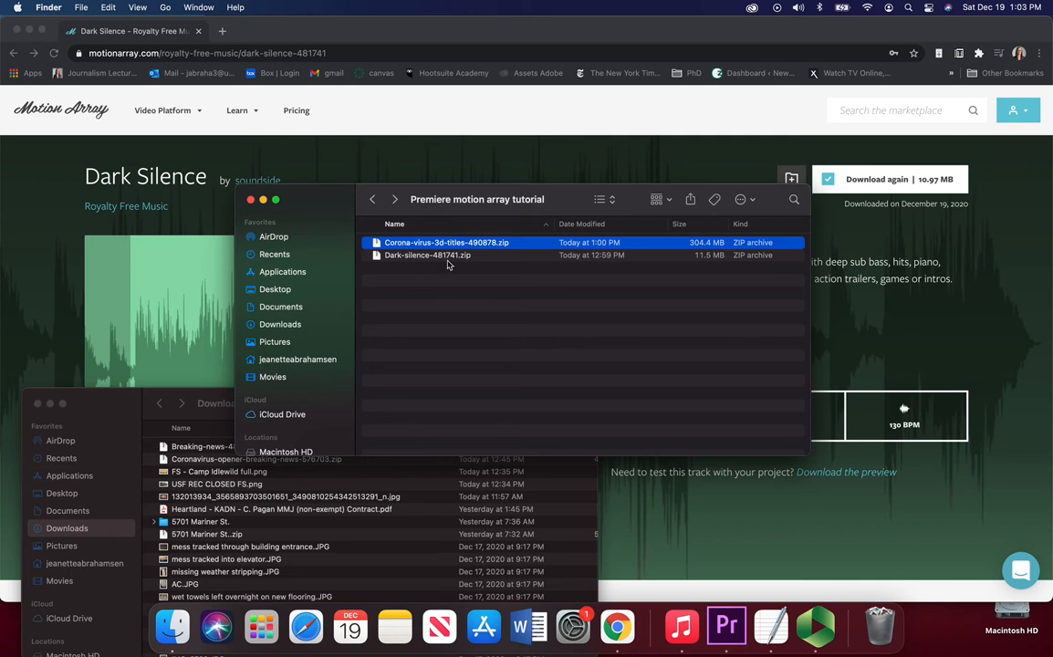
pyautogui.doubleClick(421, 245)
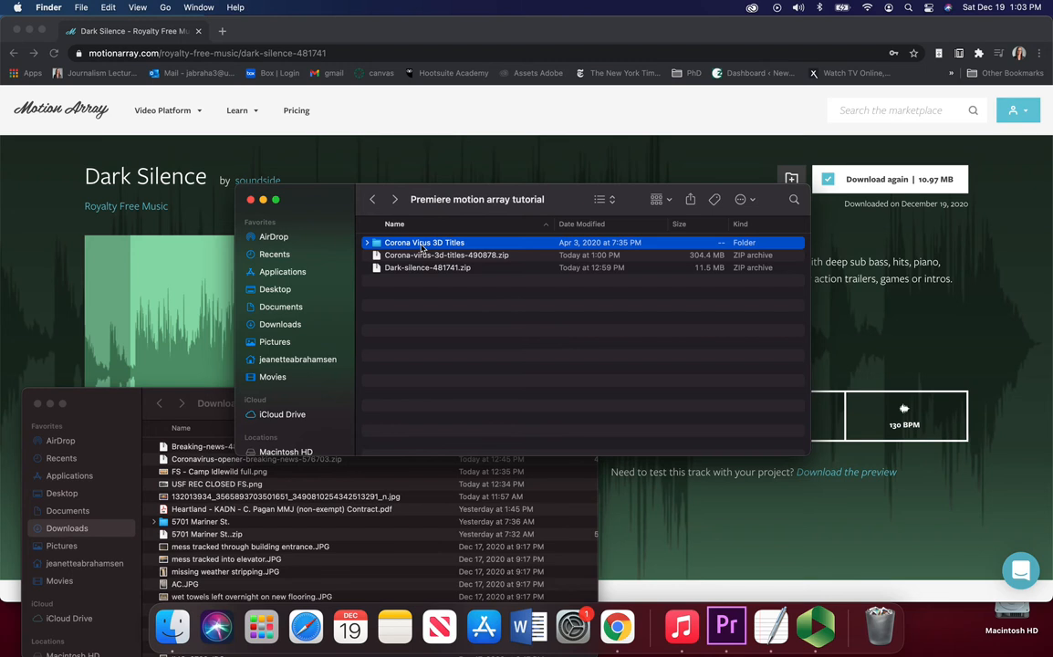
pyautogui.doubleClick(422, 244)
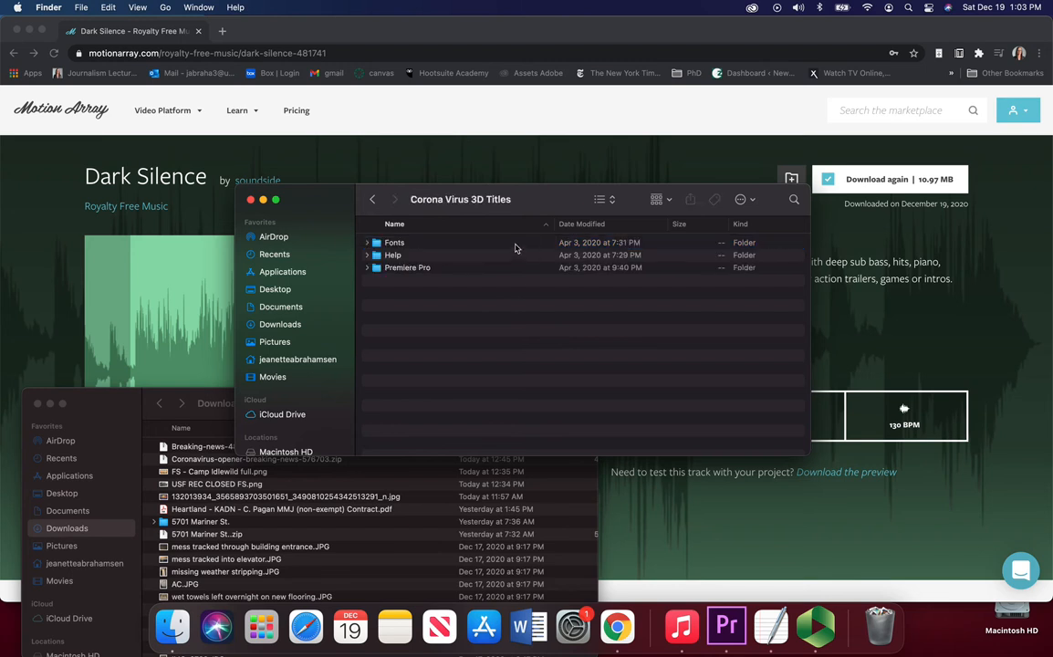
# Step: Open Font Link.rtf in the Fonts folder, follow its link, and download the Montserrat OTF font
pyautogui.doubleClick(407, 245)
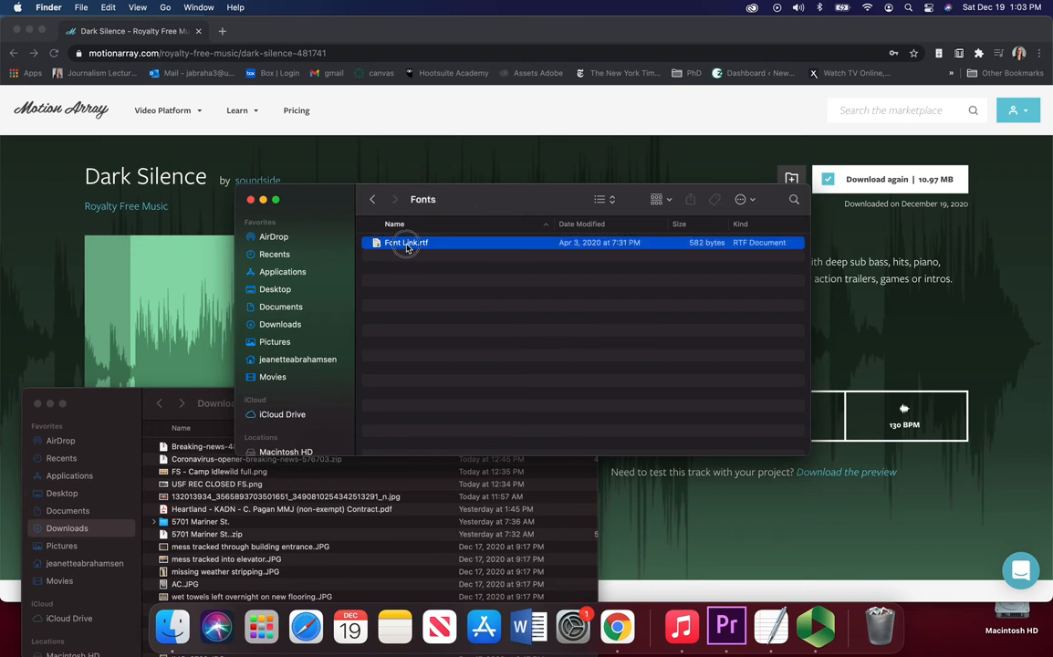
pyautogui.doubleClick(407, 245)
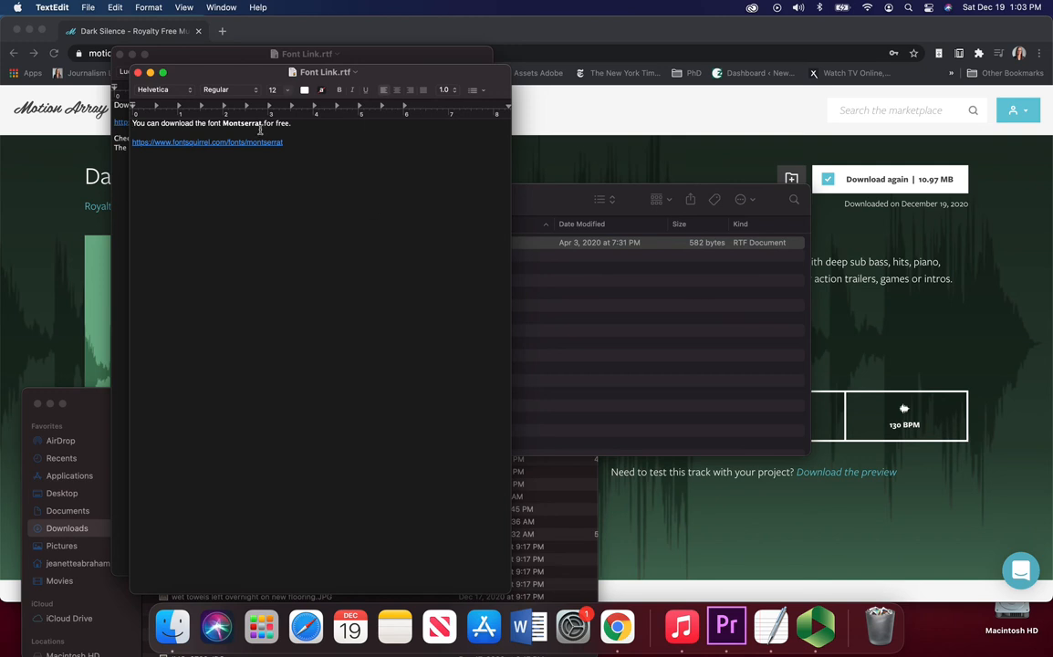
pyautogui.click(272, 143)
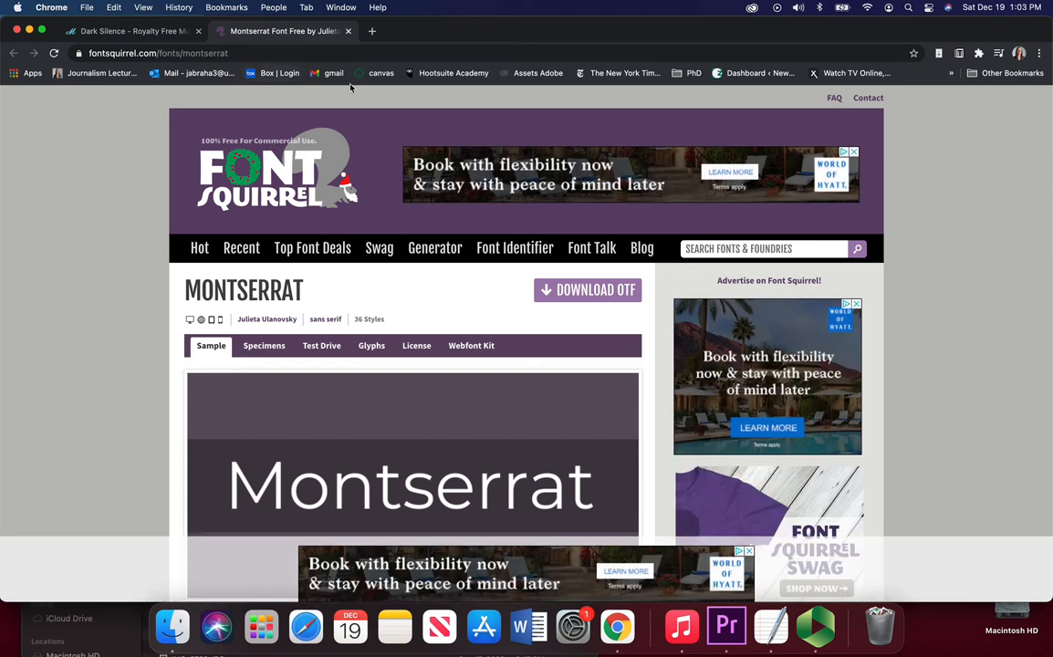
pyautogui.scroll(-3, 120, 380)
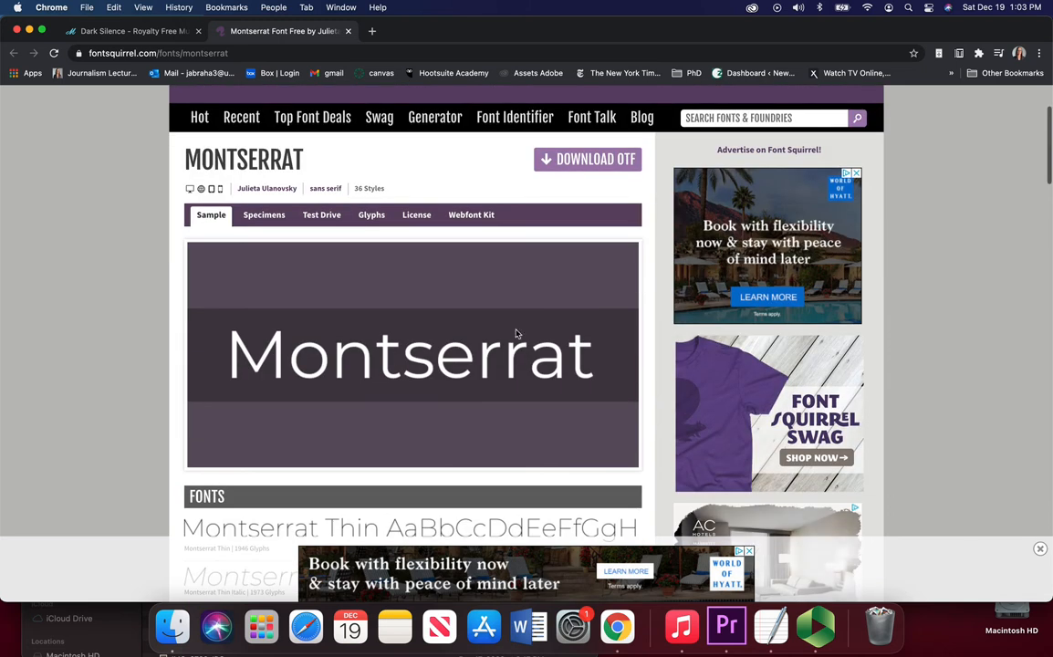
pyautogui.scroll(2, 371, 352)
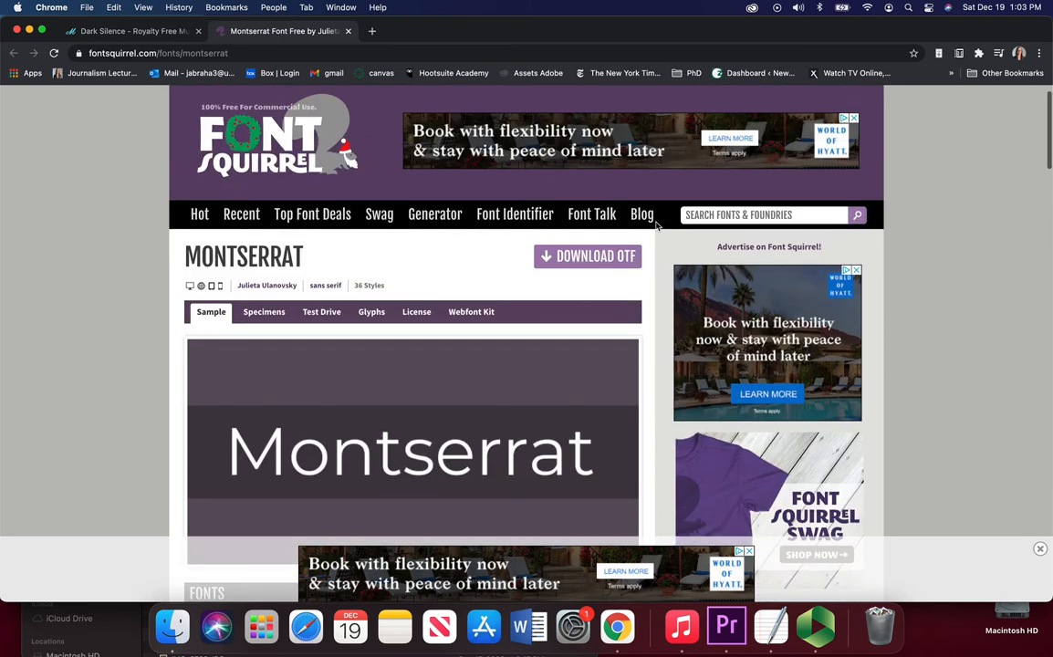
pyautogui.click(593, 258)
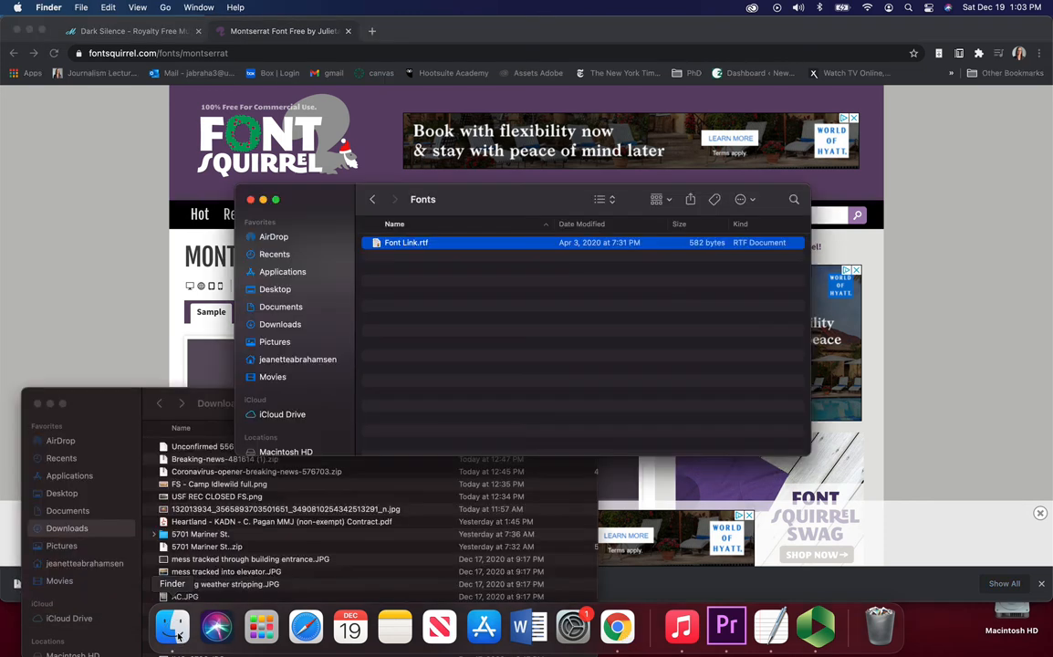
# Step: Unzip the downloaded montserrat.zip and open the montserrat folder
pyautogui.moveTo(108, 397); pyautogui.dragTo(110, 167)
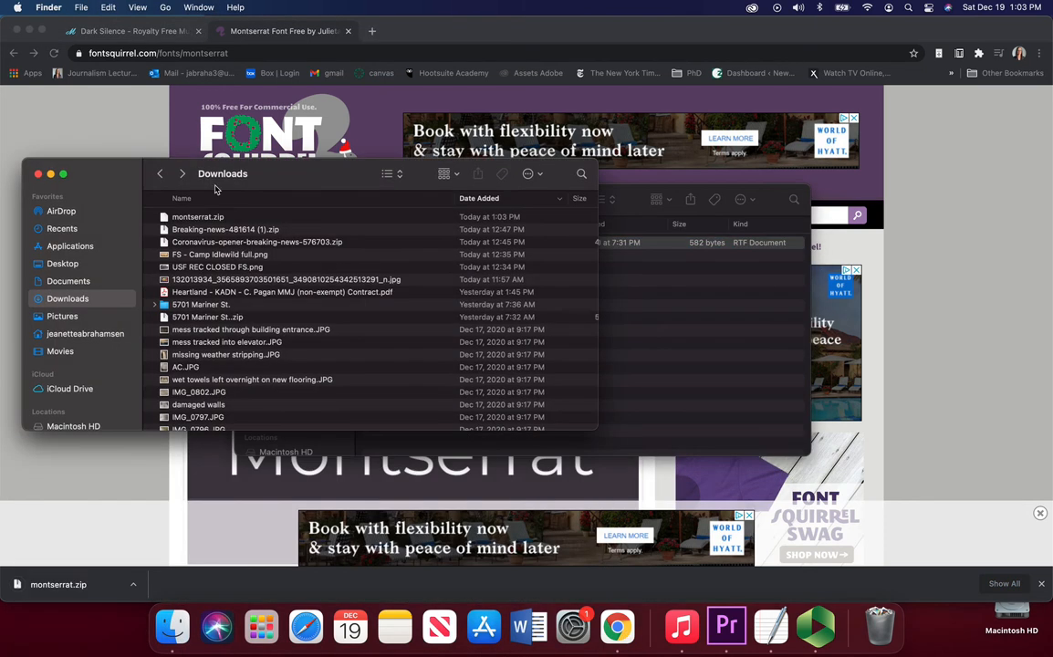
pyautogui.doubleClick(216, 218)
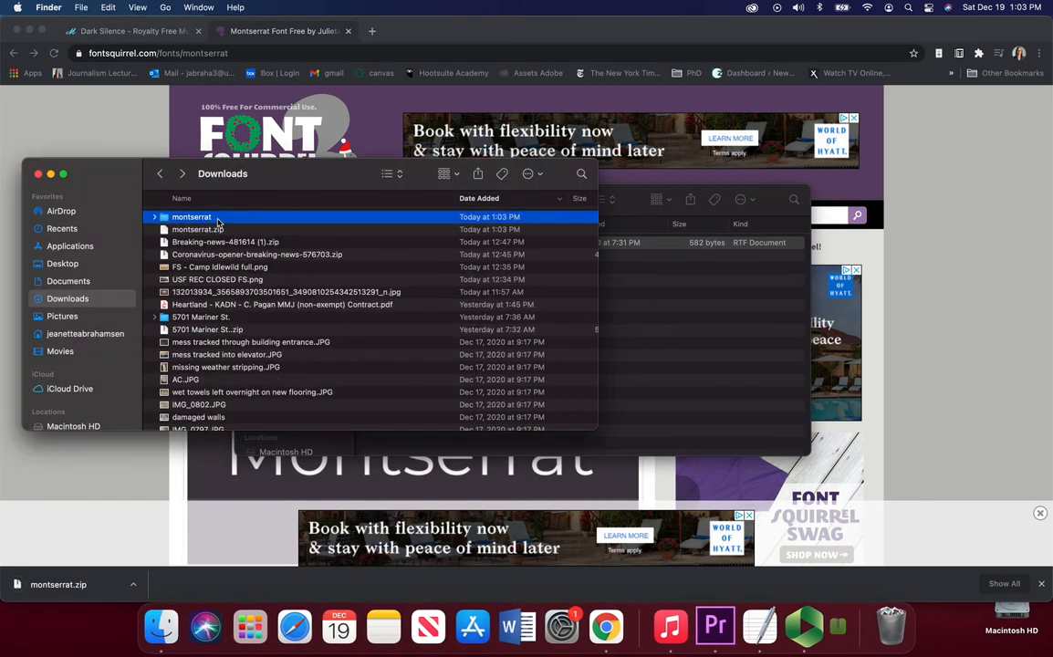
pyautogui.doubleClick(192, 217)
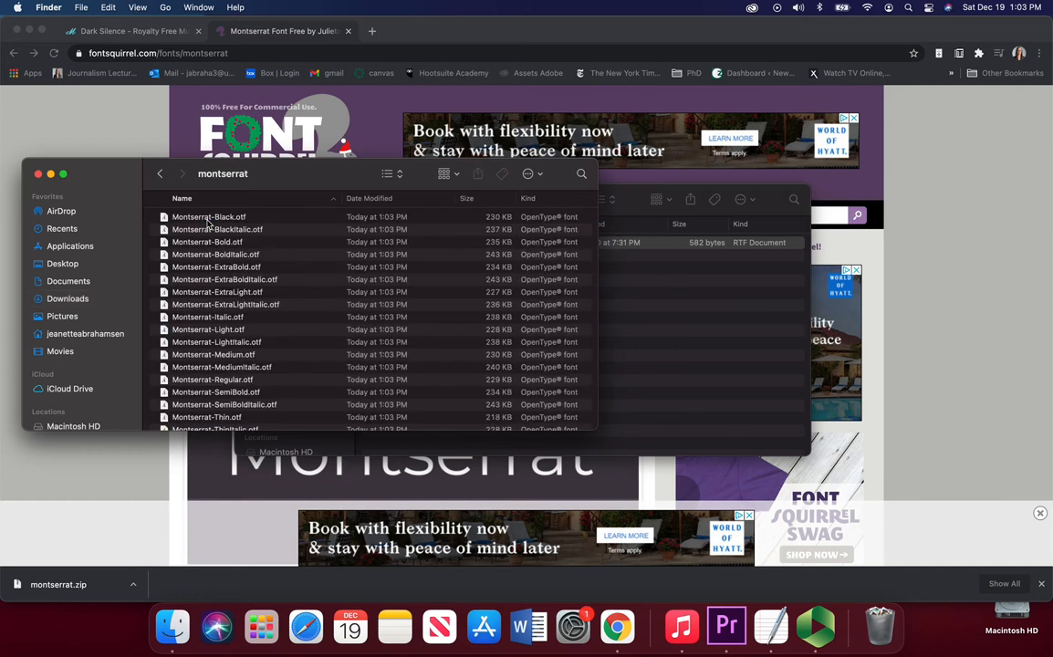
# Step: Install the Montserrat Regular font from the montserrat folder through Font Book
pyautogui.scroll(-10, 208, 223)
pyautogui.scroll(10, 242, 288)
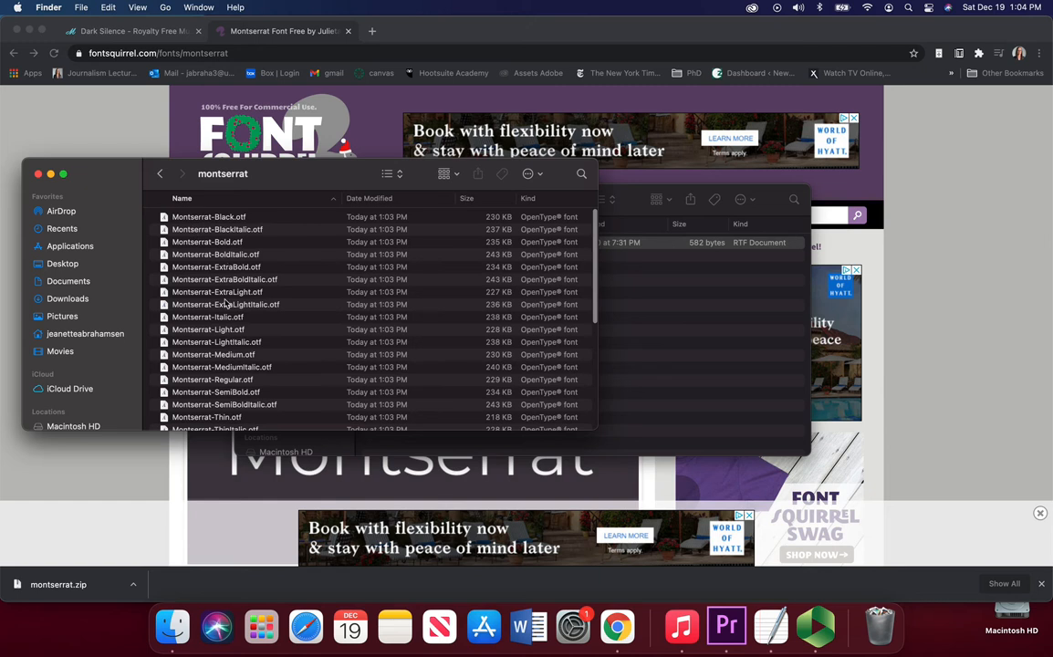
pyautogui.scroll(-2, 244, 383)
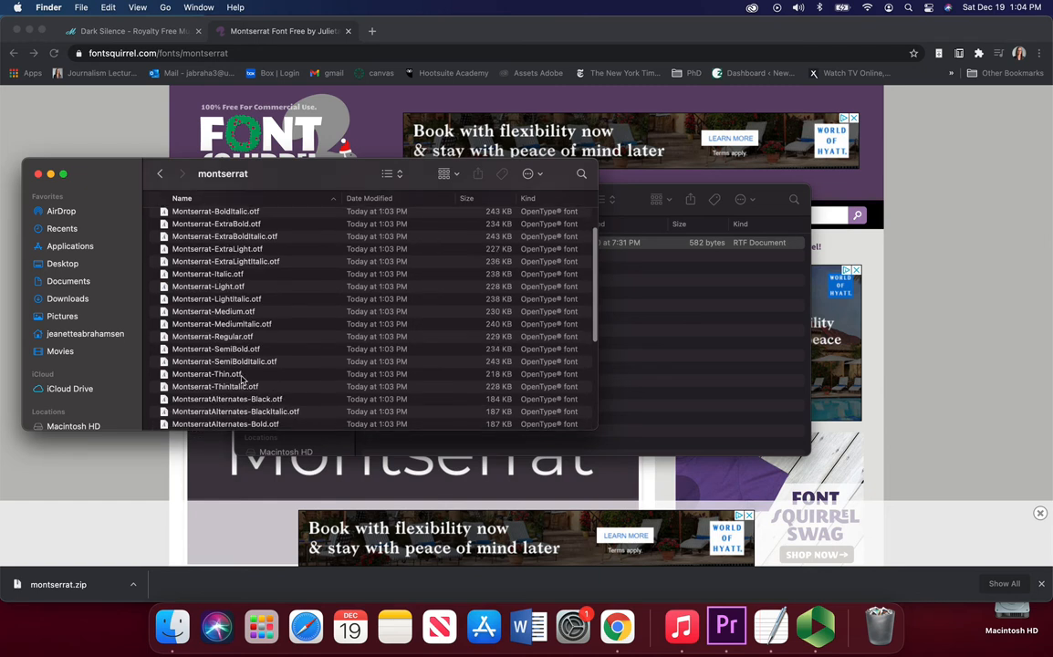
pyautogui.doubleClick(217, 312)
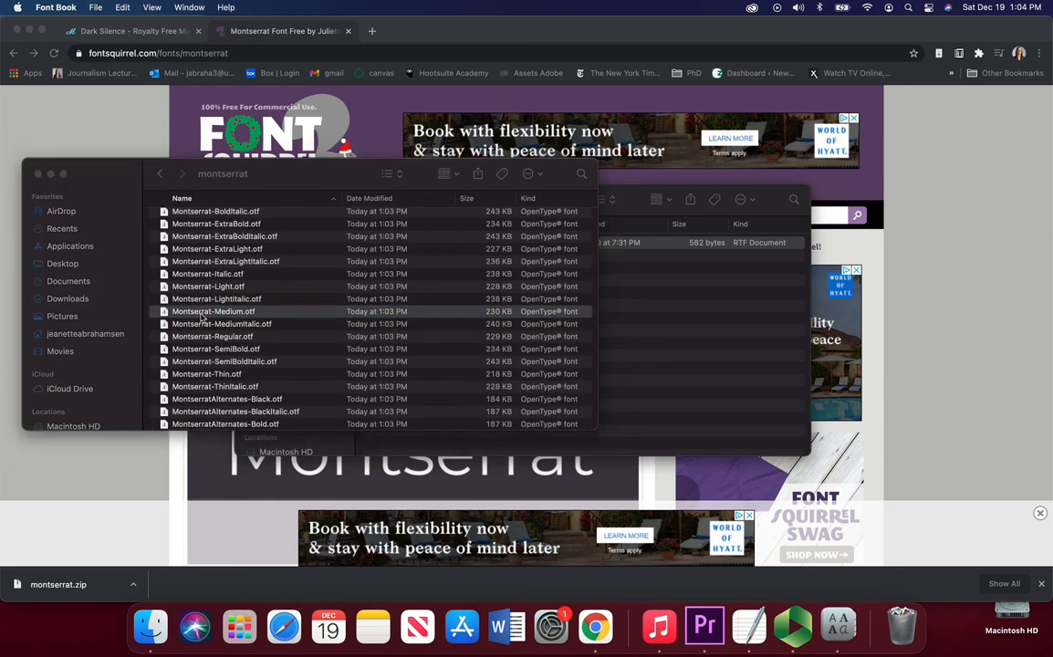
pyautogui.click(943, 513)
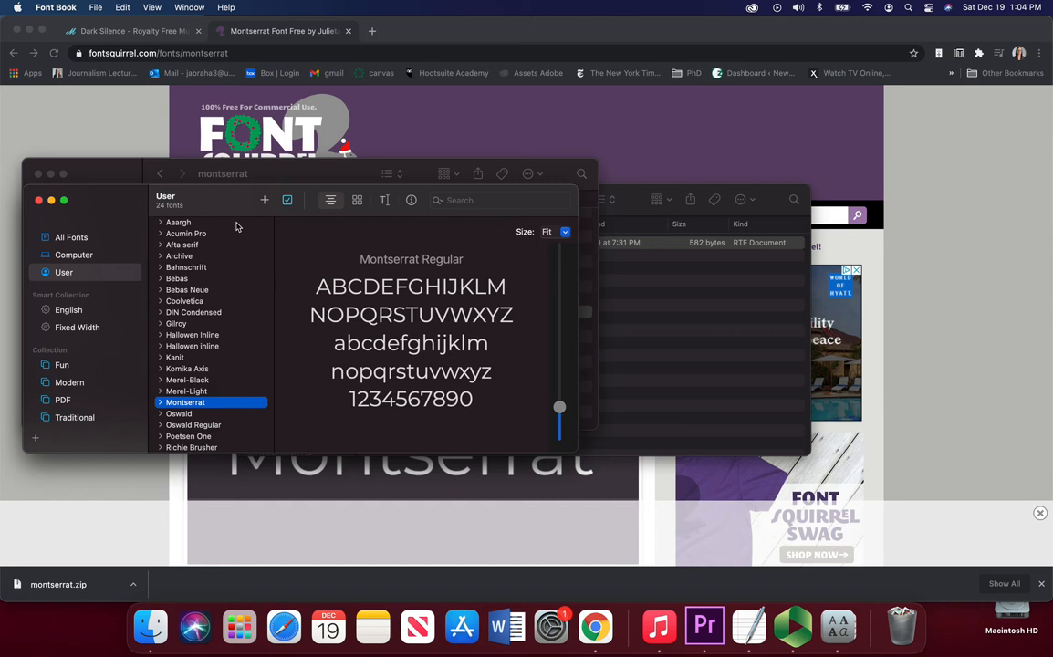
pyautogui.click(297, 177)
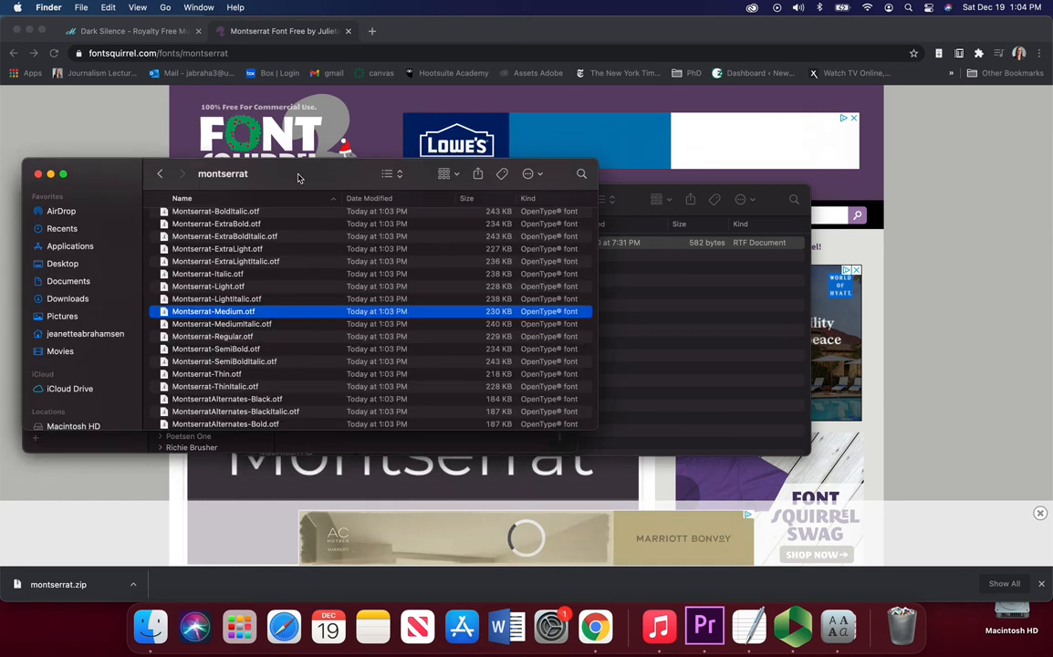
pyautogui.doubleClick(239, 336)
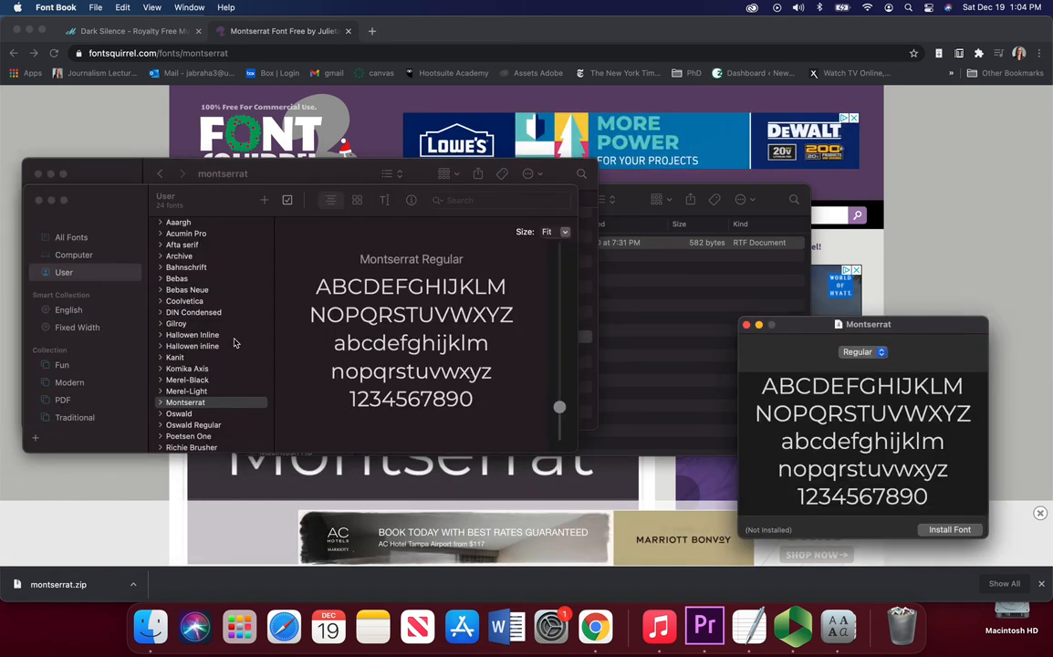
pyautogui.click(949, 529)
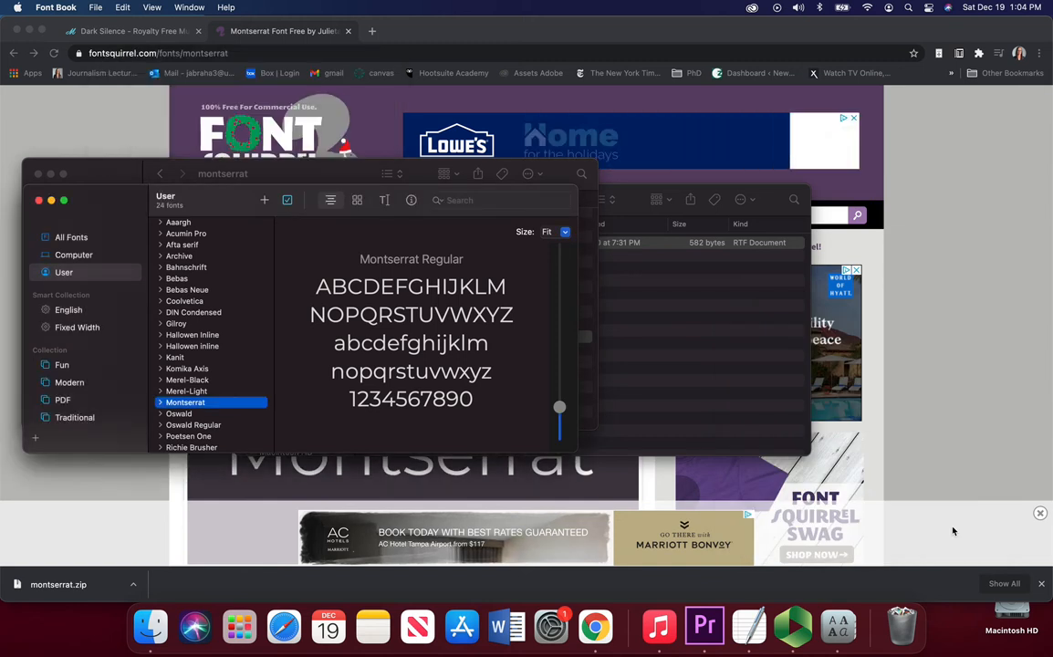
# Step: Go back to the Corona Virus 3D Titles folder and expand its Help folder
pyautogui.click(105, 116)
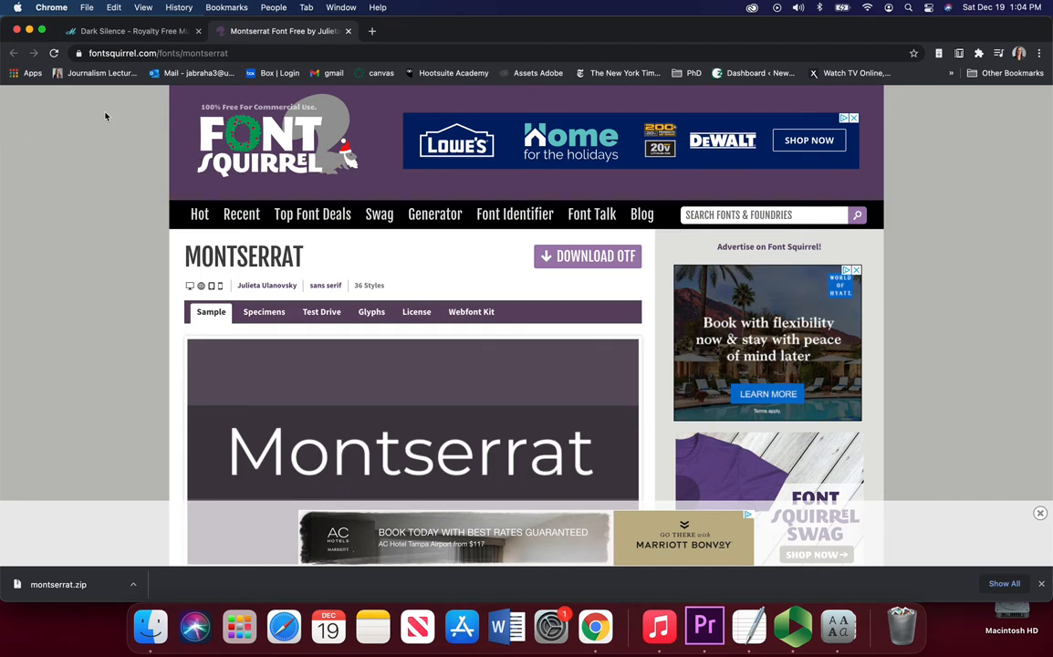
pyautogui.click(152, 627)
pyautogui.click(637, 209)
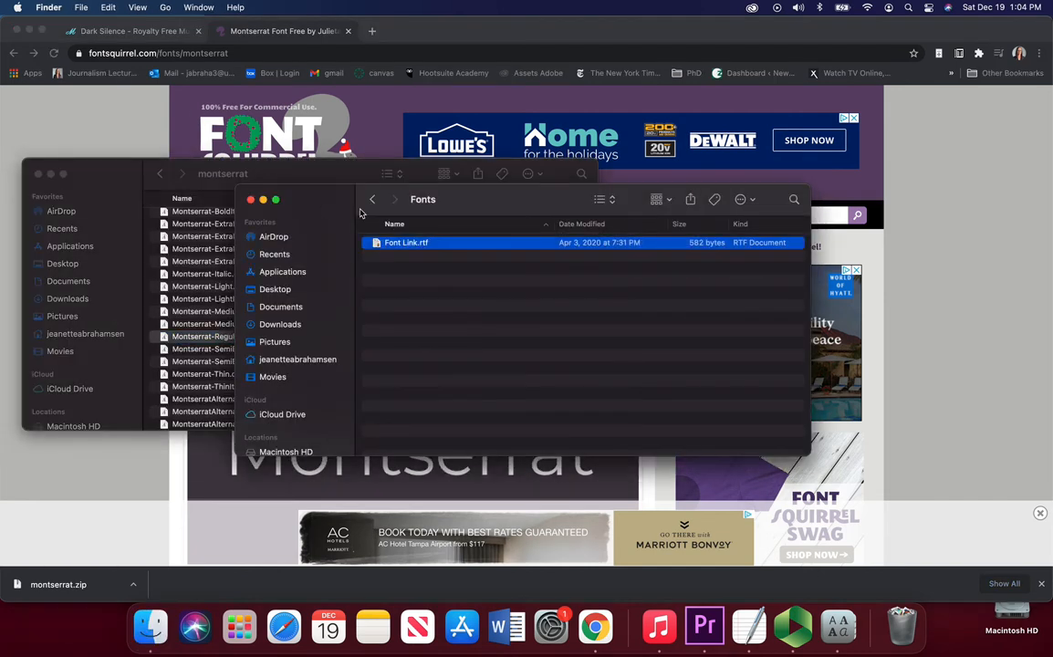
pyautogui.click(374, 201)
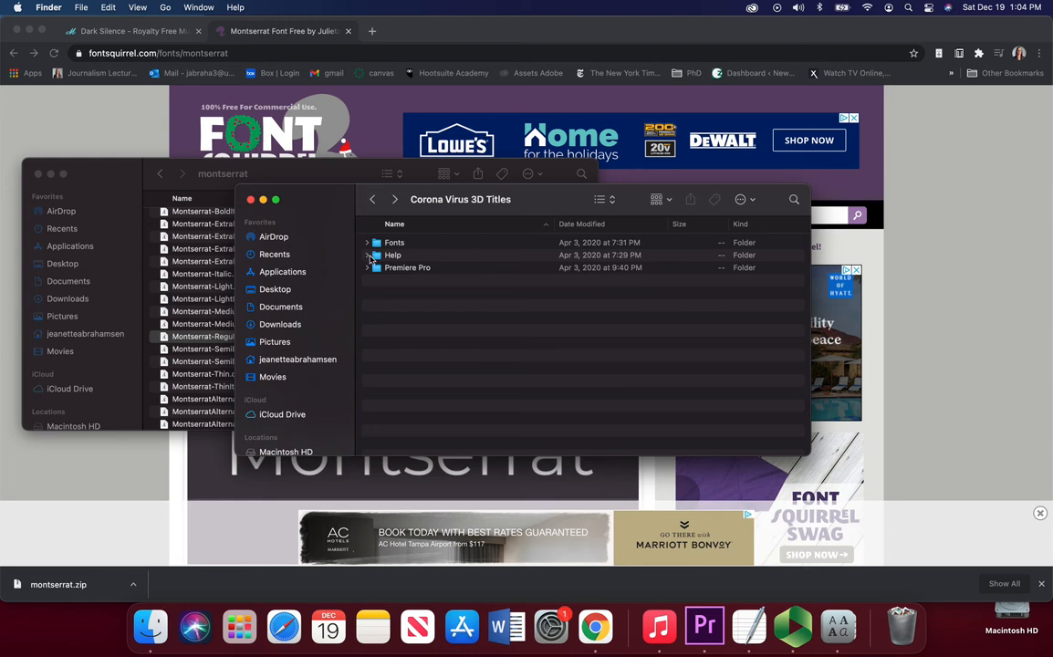
pyautogui.click(368, 256)
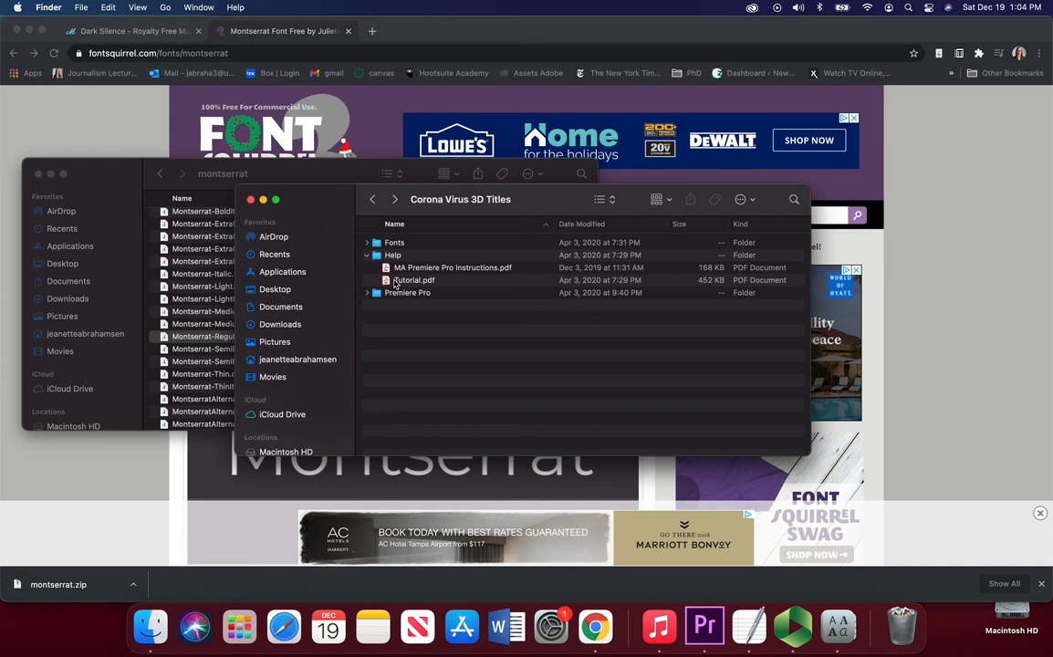
# Step: Open MA Premiere Pro Instructions.pdf, read through it, and close it
pyautogui.doubleClick(434, 269)
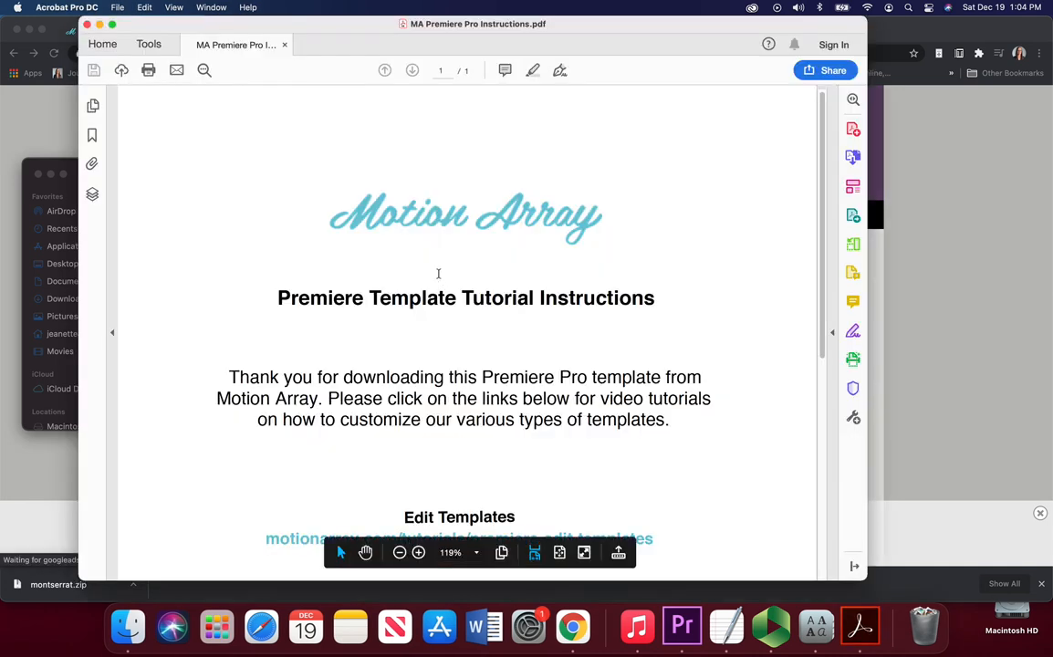
pyautogui.scroll(-3, 438, 274)
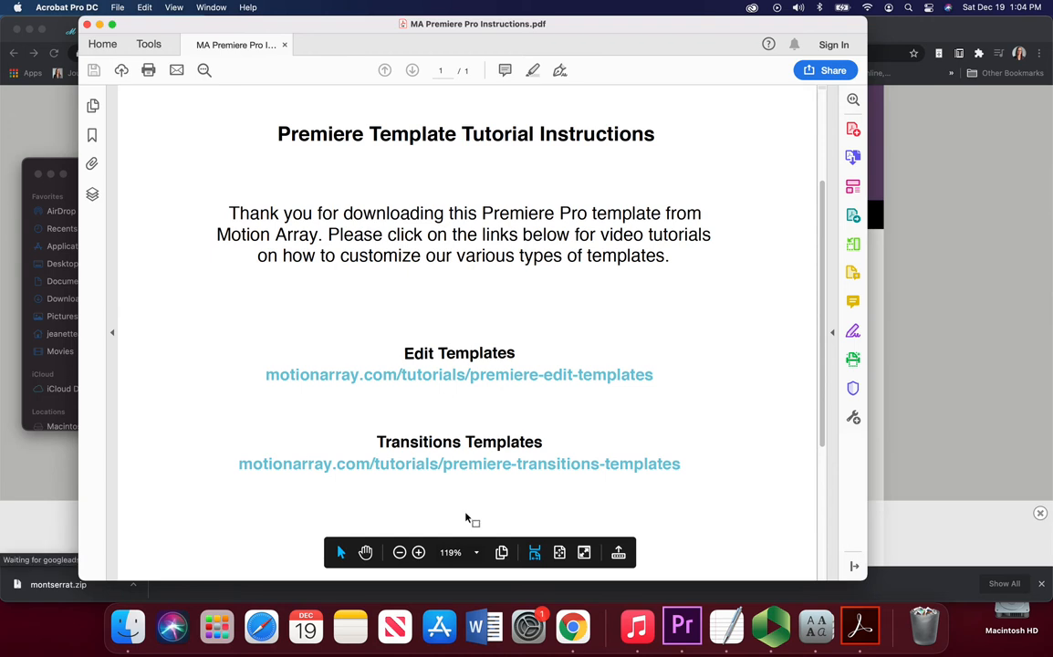
pyautogui.scroll(-3, 547, 483)
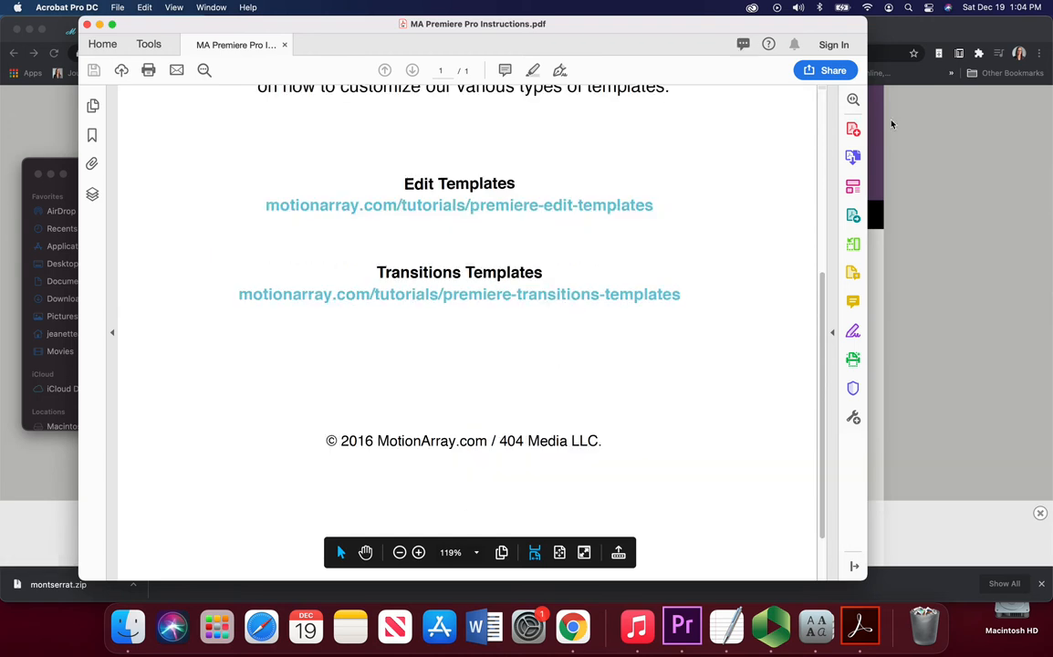
pyautogui.click(87, 24)
# Step: Open Tutorial.pdf from the Help folder, read through both pages, and close it
pyautogui.doubleClick(429, 281)
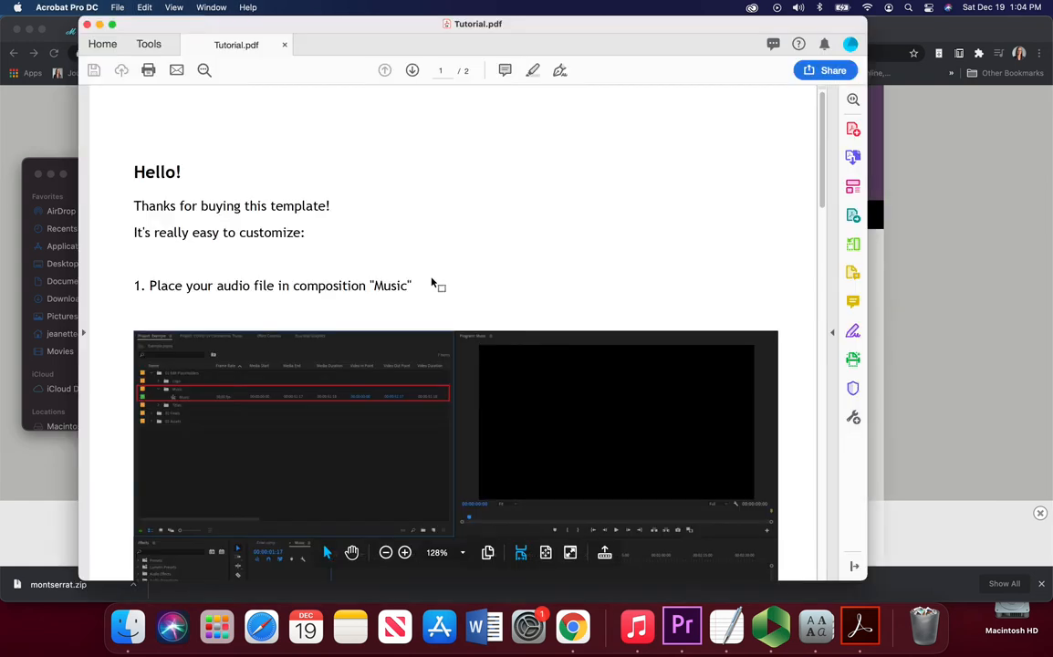
pyautogui.scroll(-3, 432, 279)
pyautogui.scroll(-1, 432, 278)
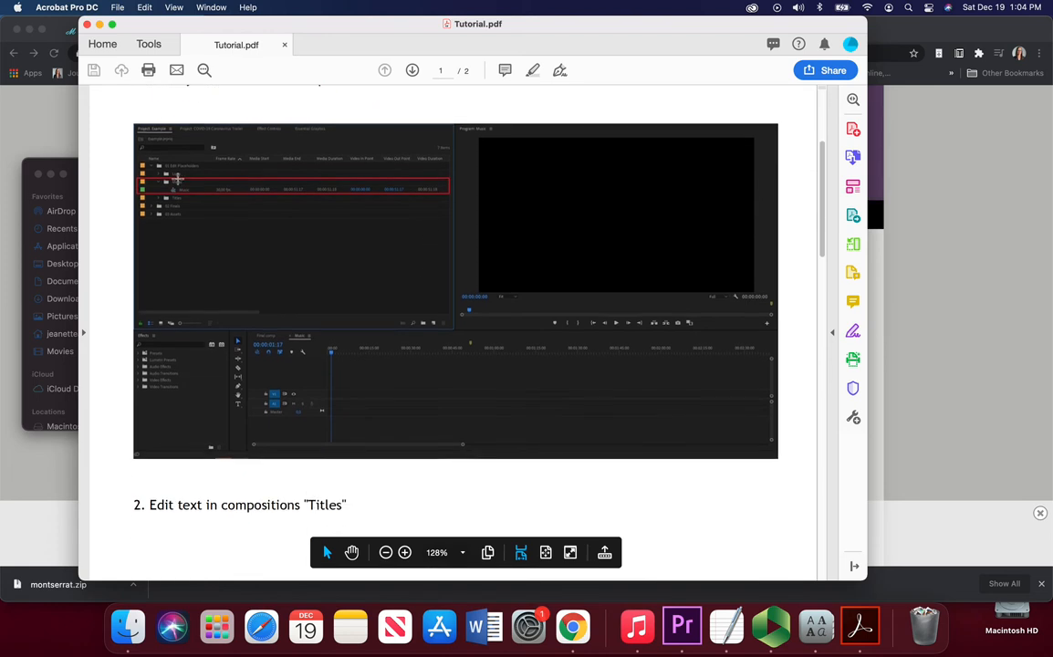
pyautogui.scroll(-15, 309, 214)
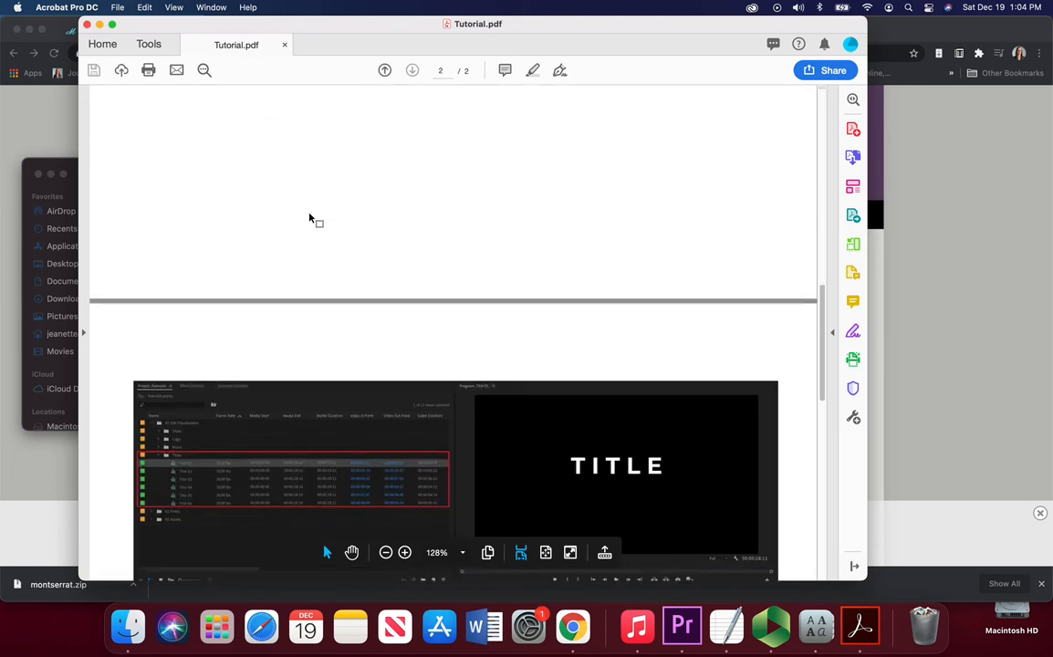
pyautogui.scroll(-10, 310, 213)
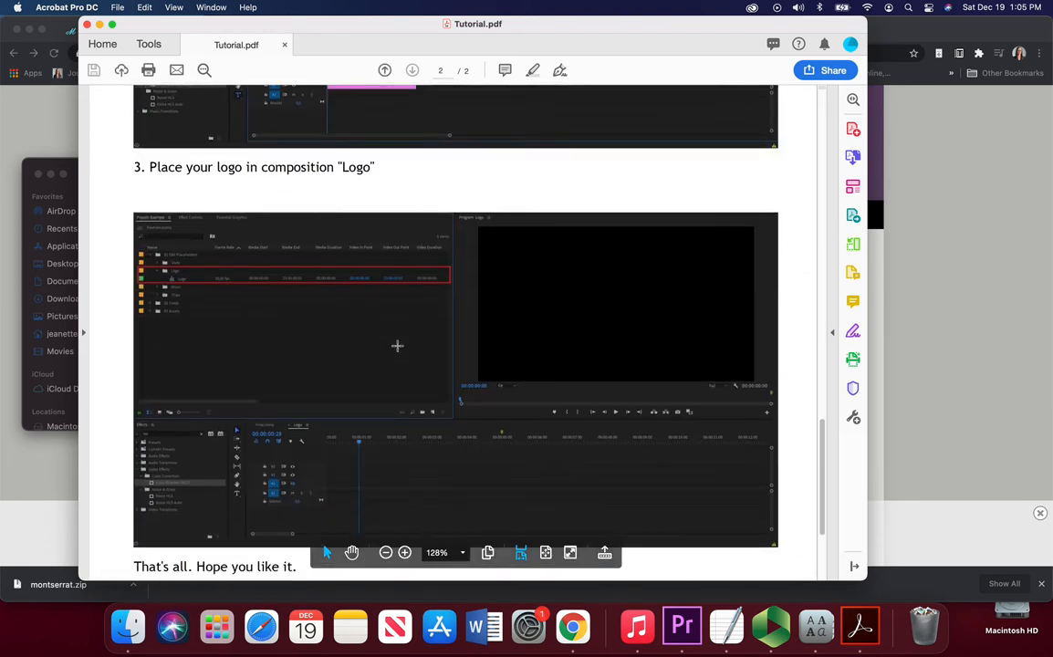
pyautogui.scroll(-2, 396, 345)
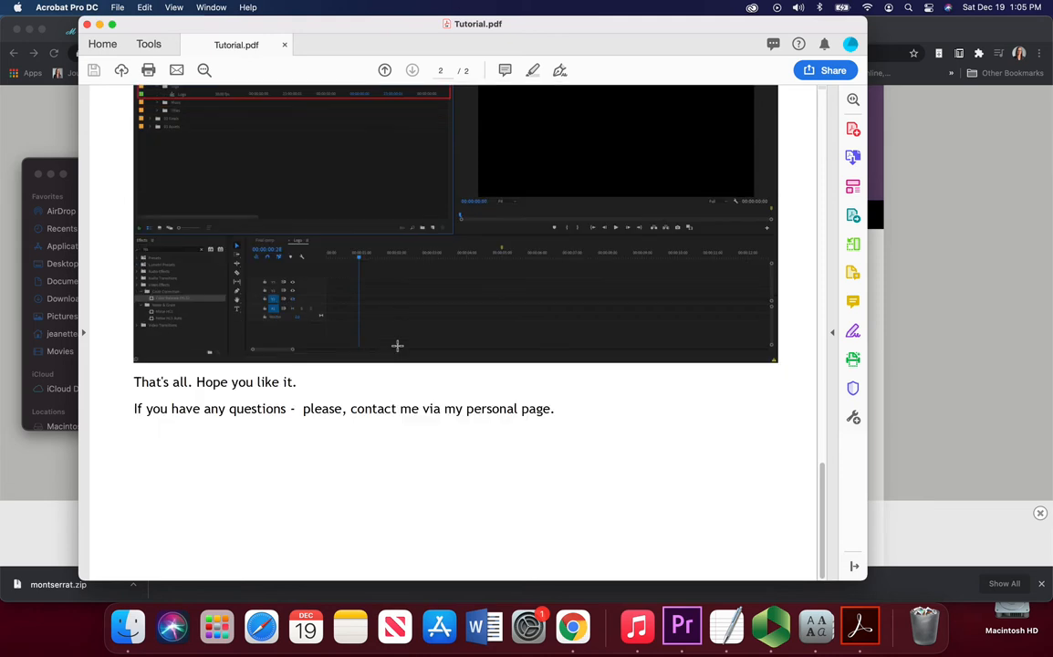
pyautogui.click(86, 24)
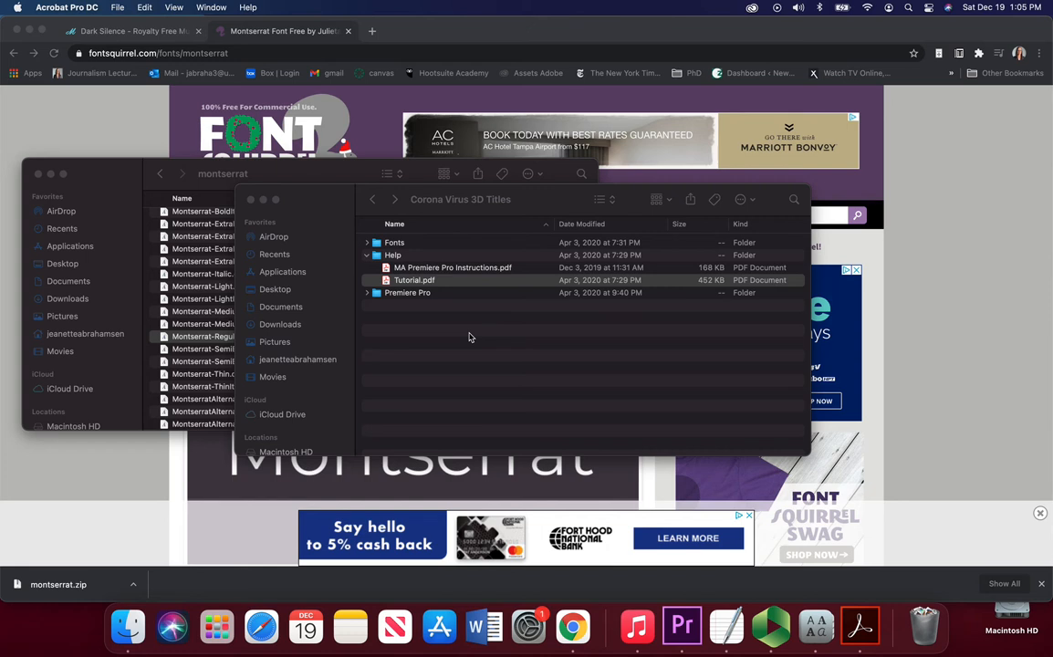
# Step: Open the Corona Virus 3D Titles.prproj project from the Premiere Pro folder
pyautogui.doubleClick(407, 293)
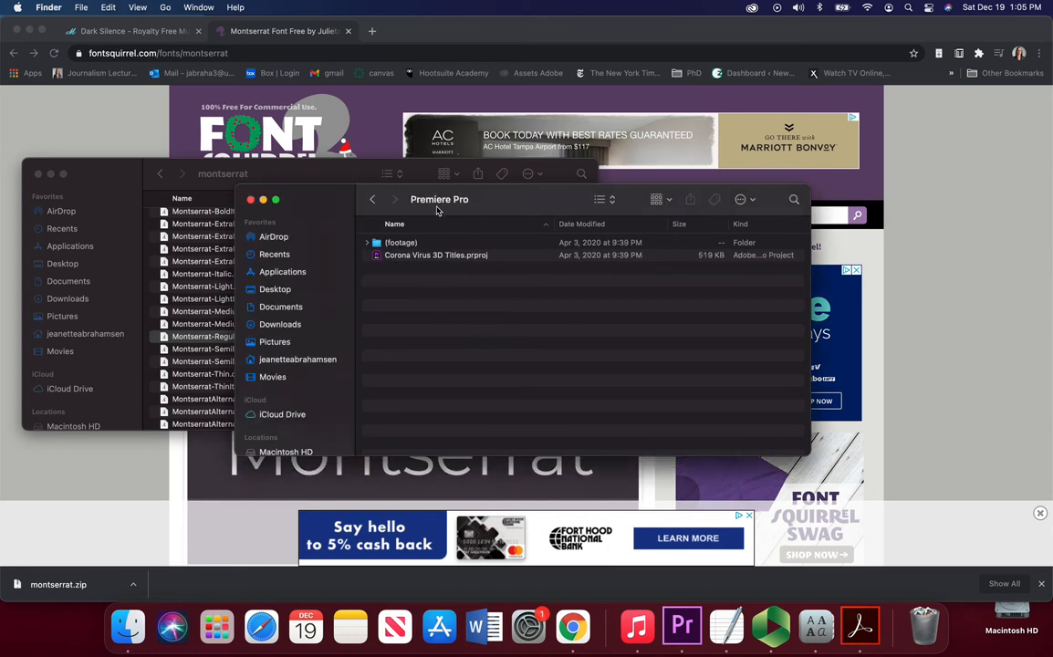
pyautogui.doubleClick(429, 257)
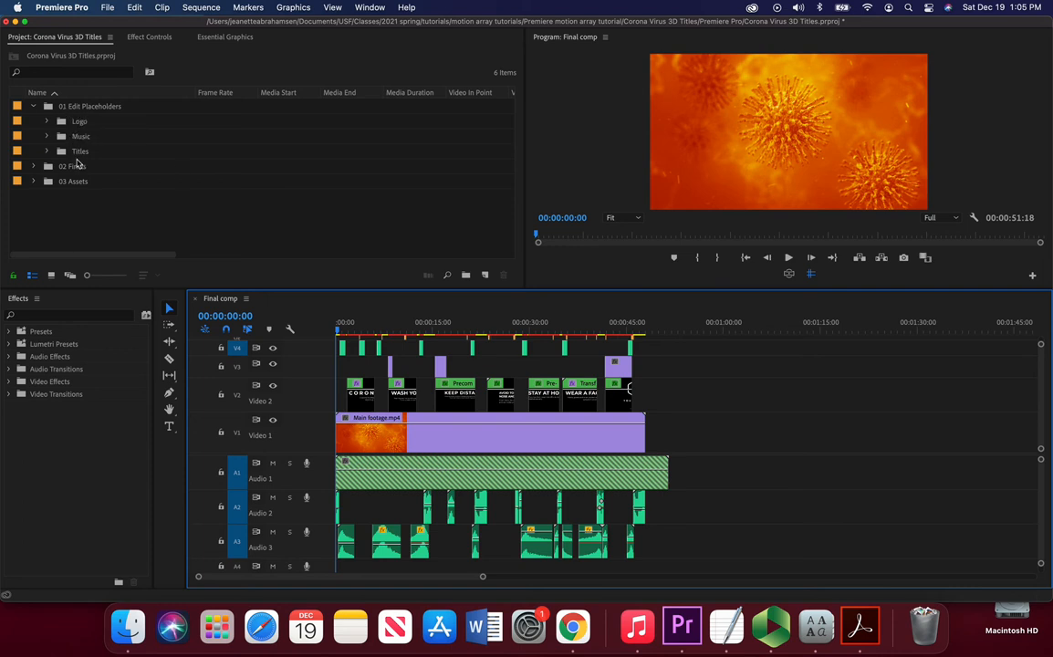
pyautogui.click(34, 107)
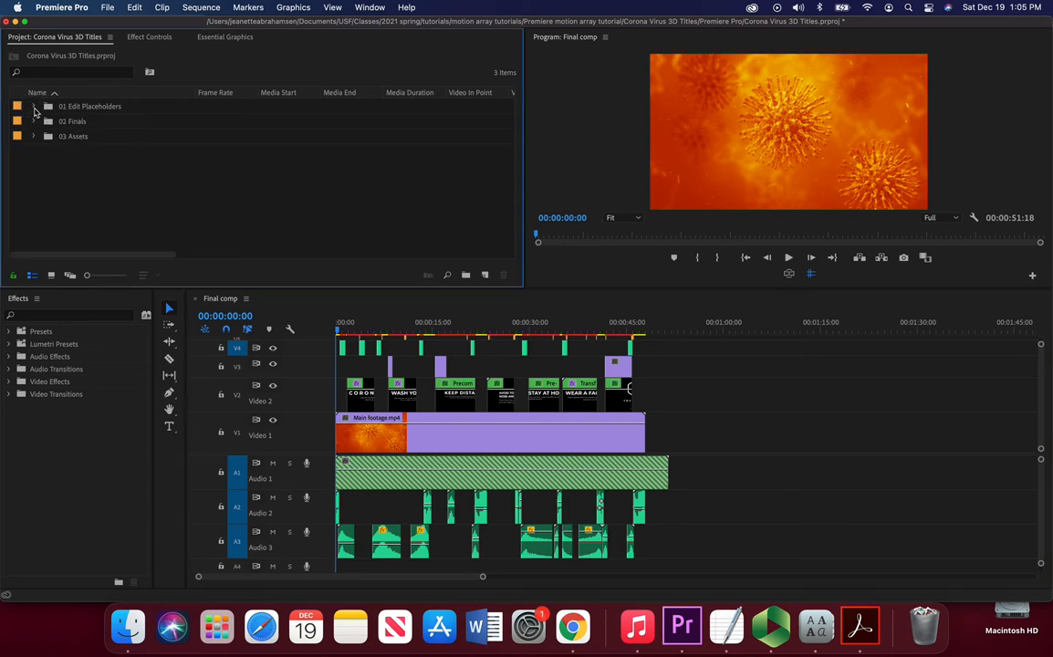
pyautogui.click(34, 108)
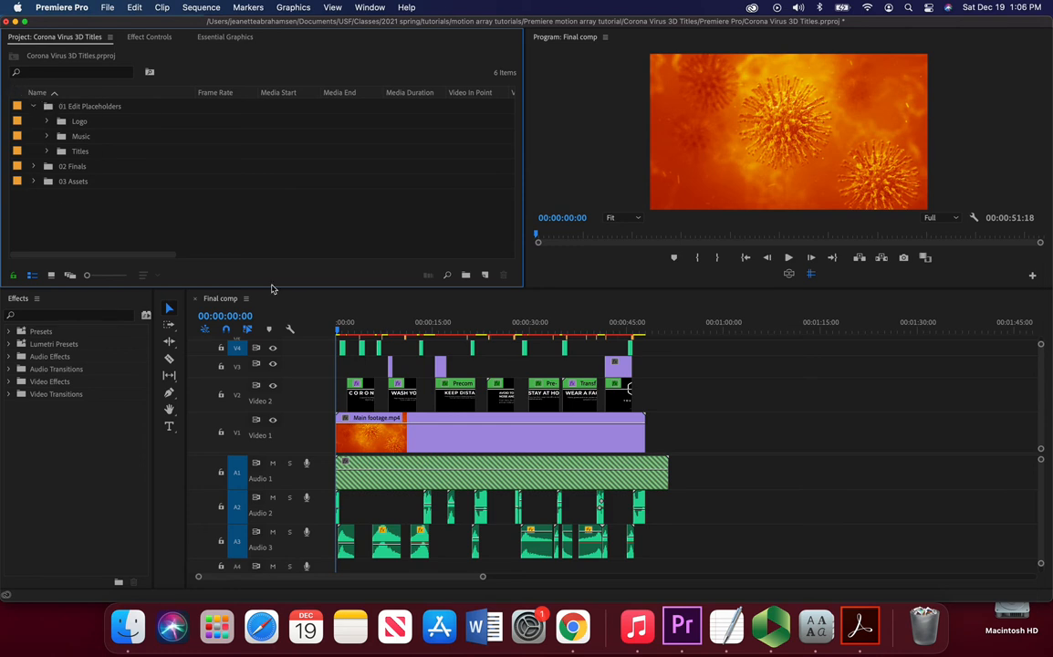
# Step: Preview the Final comp opening title, then open the Title 01 sequence from the Titles placeholder folder
pyautogui.moveTo(336, 325); pyautogui.dragTo(357, 329)
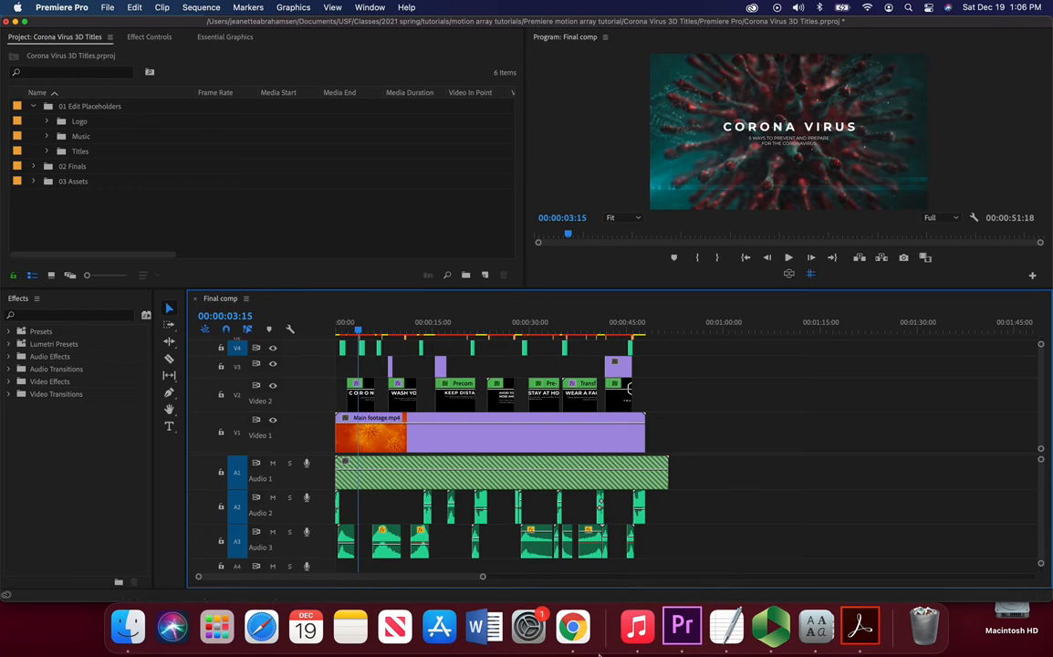
pyautogui.click(46, 150)
pyautogui.scroll(-2, 149, 242)
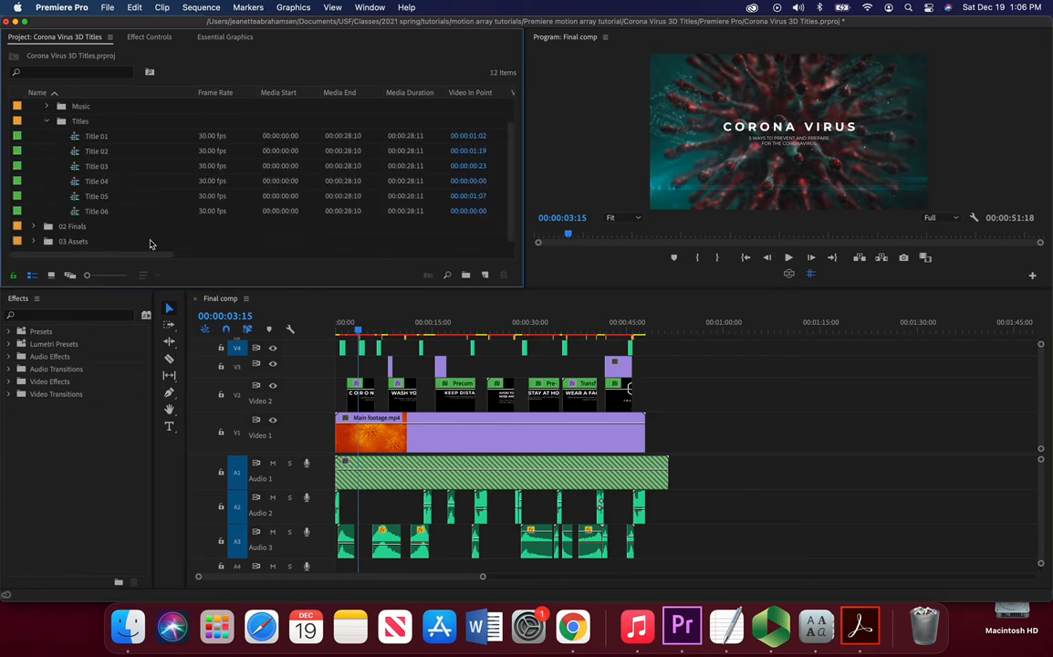
pyautogui.scroll(2, 117, 214)
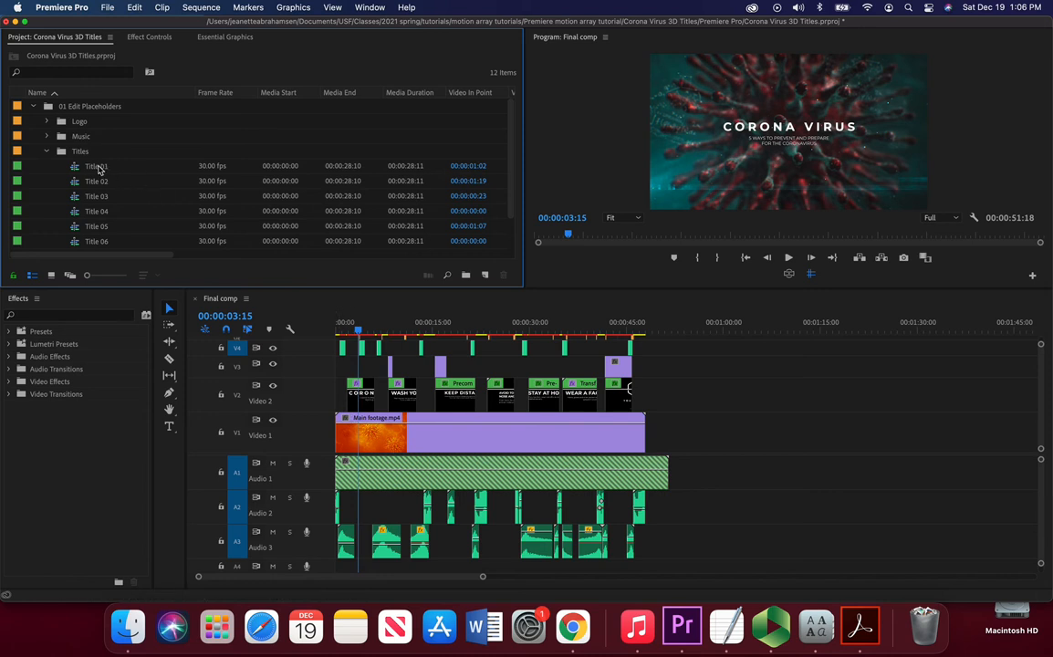
pyautogui.doubleClick(96, 167)
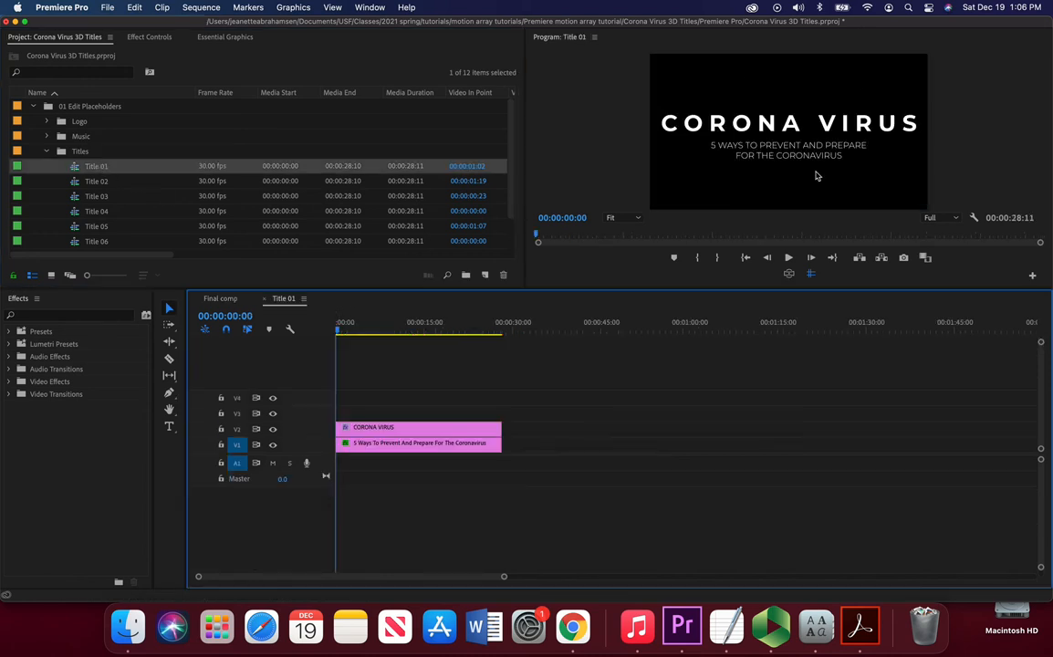
# Step: Replace the CORONA VIRUS headline text in Title 01 with the user's full name
pyautogui.click(814, 121)
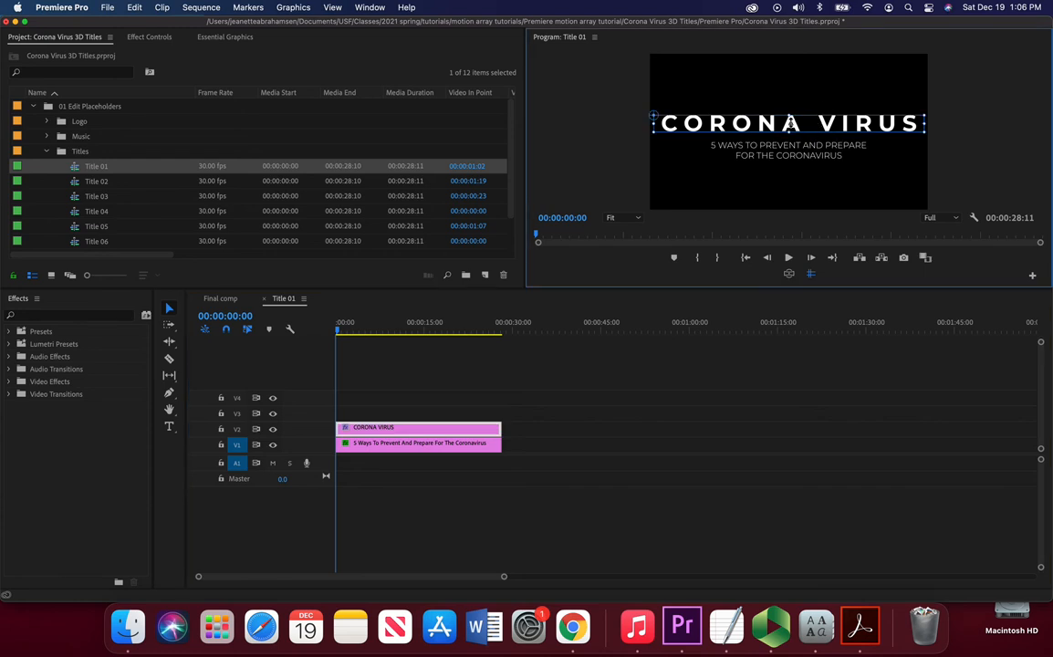
pyautogui.doubleClick(814, 125)
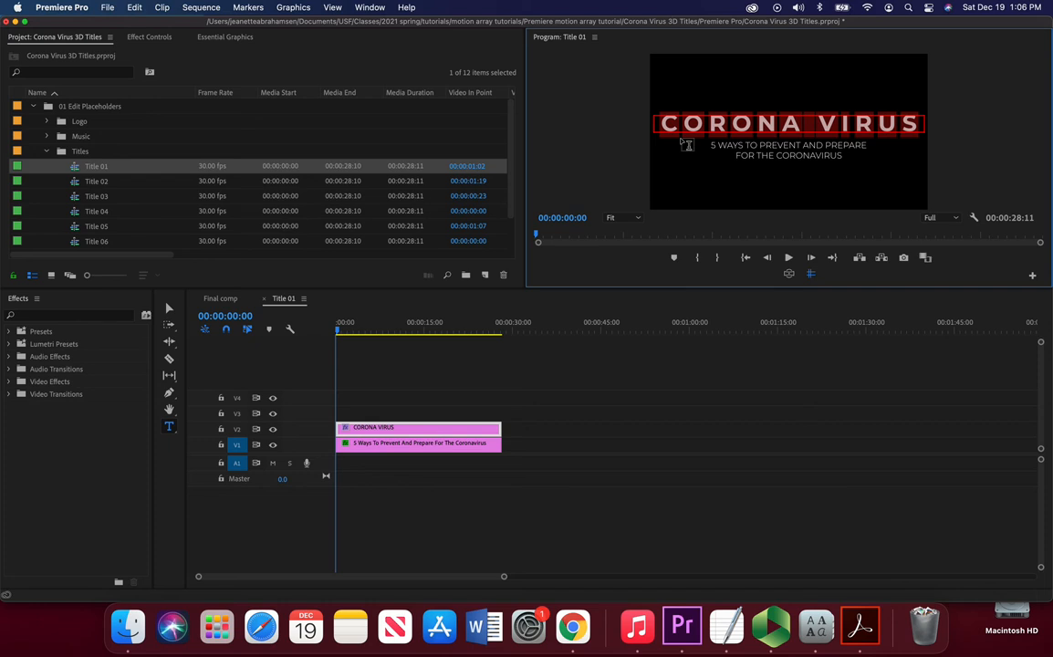
pyautogui.write('J')
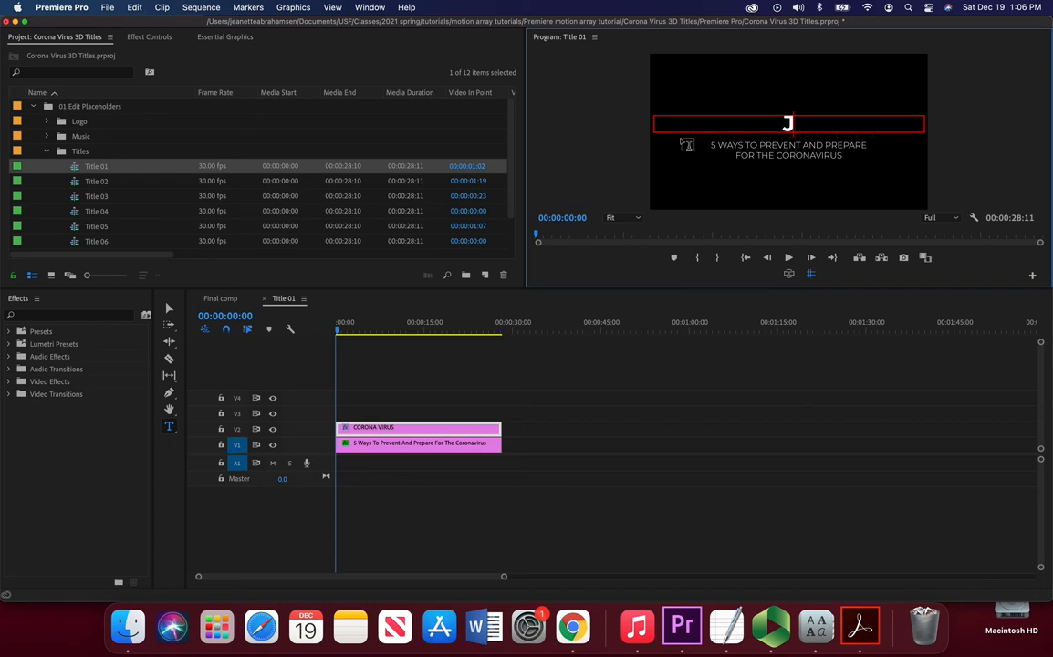
pyautogui.write('EANETTE AB')
pyautogui.press('BackSpace')
pyautogui.press('BackSpace')
pyautogui.press('BackSpace')
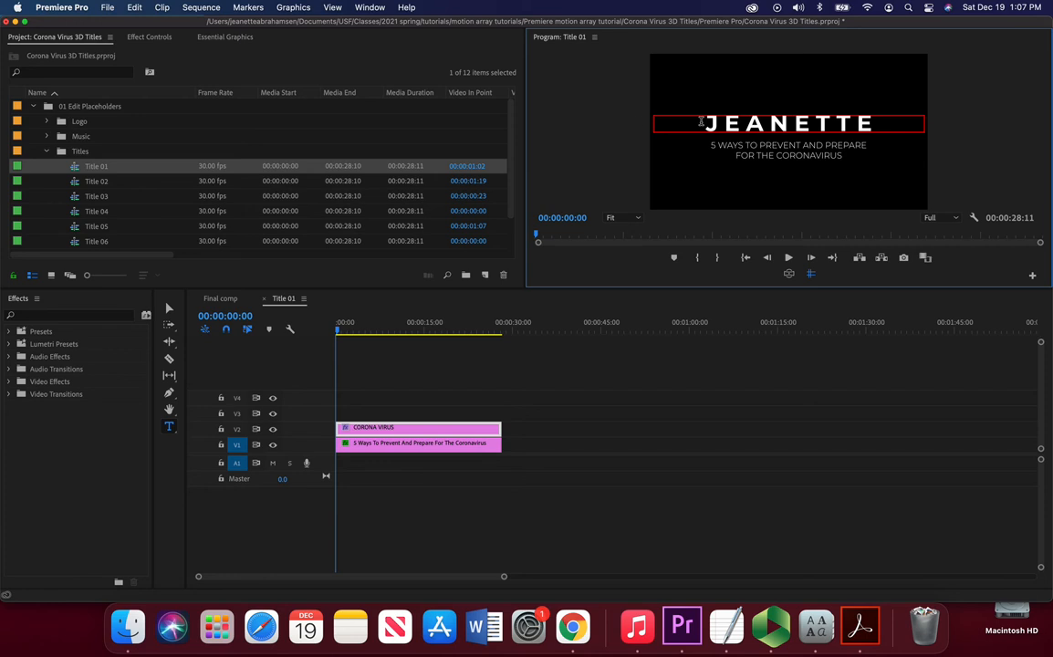
pyautogui.click(169, 309)
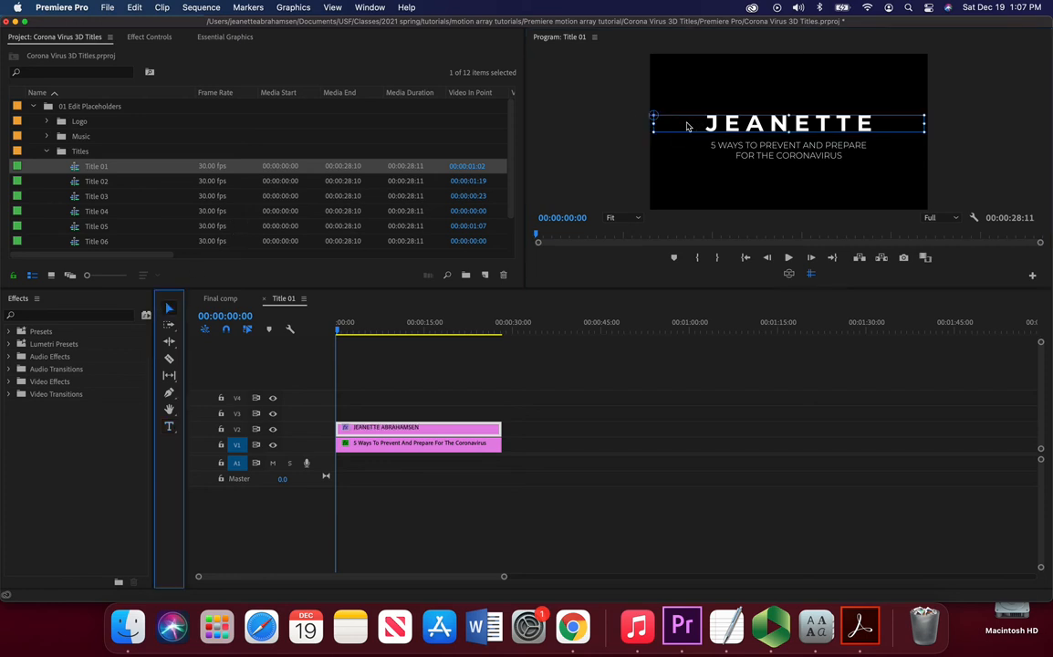
# Step: Set the headline's font size to 99 in the text's Effect Controls settings
pyautogui.doubleClick(734, 121)
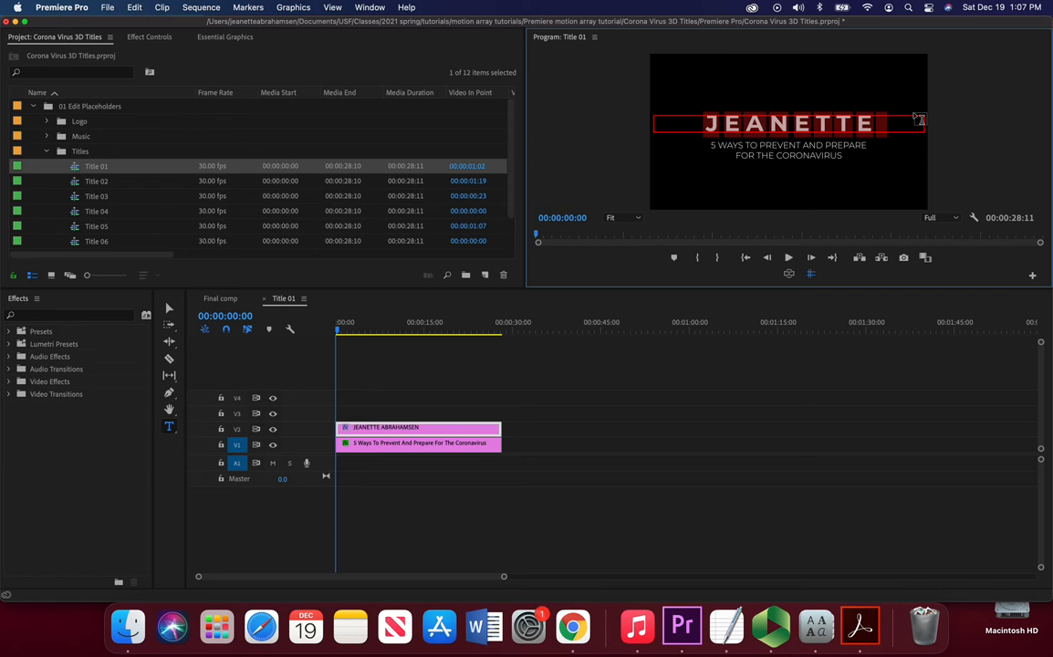
pyautogui.click(149, 38)
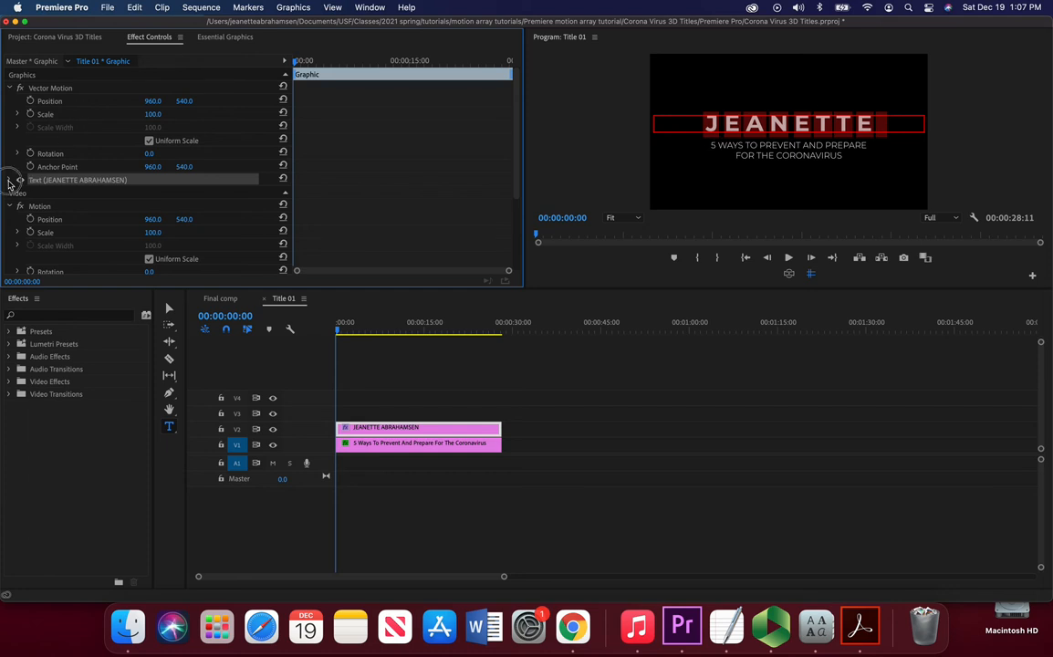
pyautogui.click(10, 181)
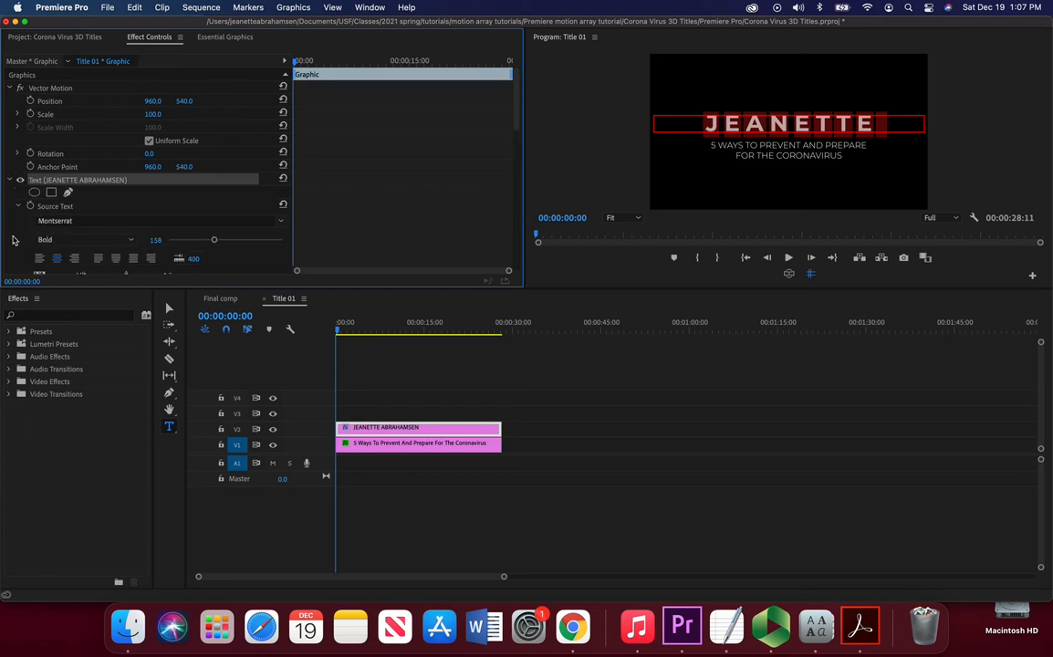
pyautogui.scroll(-2, 26, 236)
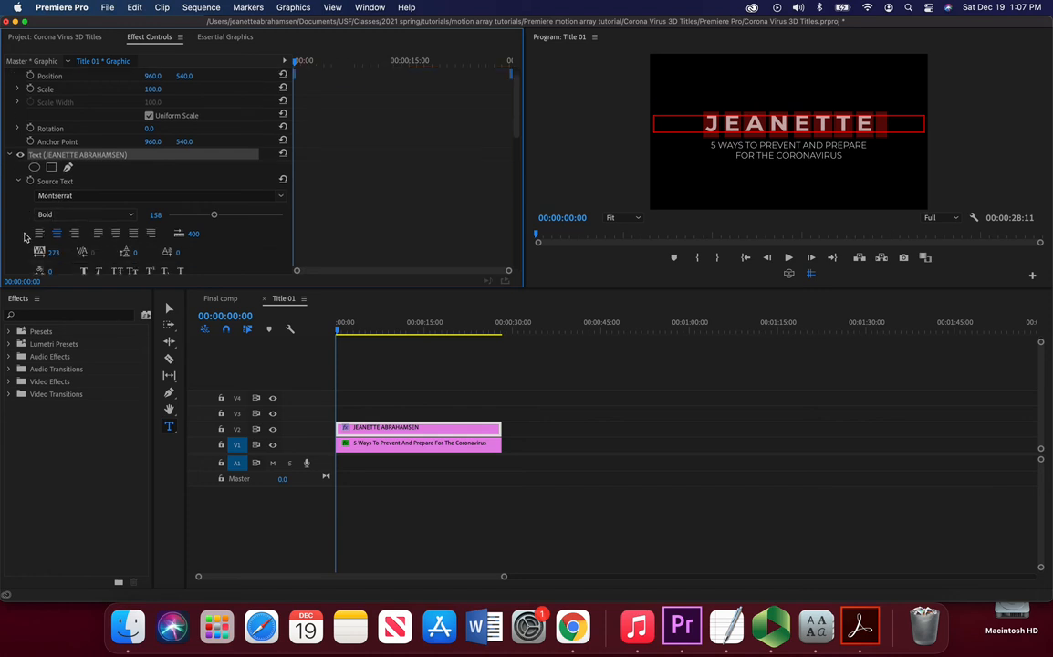
pyautogui.scroll(-3, 25, 236)
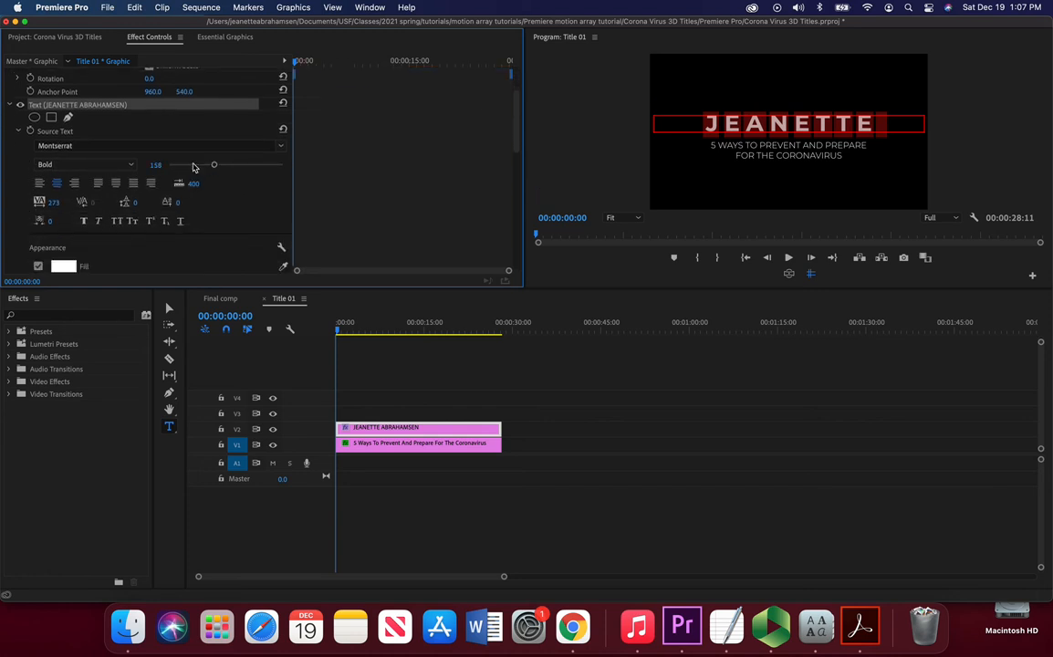
pyautogui.moveTo(214, 165)
pyautogui.mouseDown()
pyautogui.moveTo(188, 165)
pyautogui.moveTo(197, 168)
pyautogui.mouseUp()
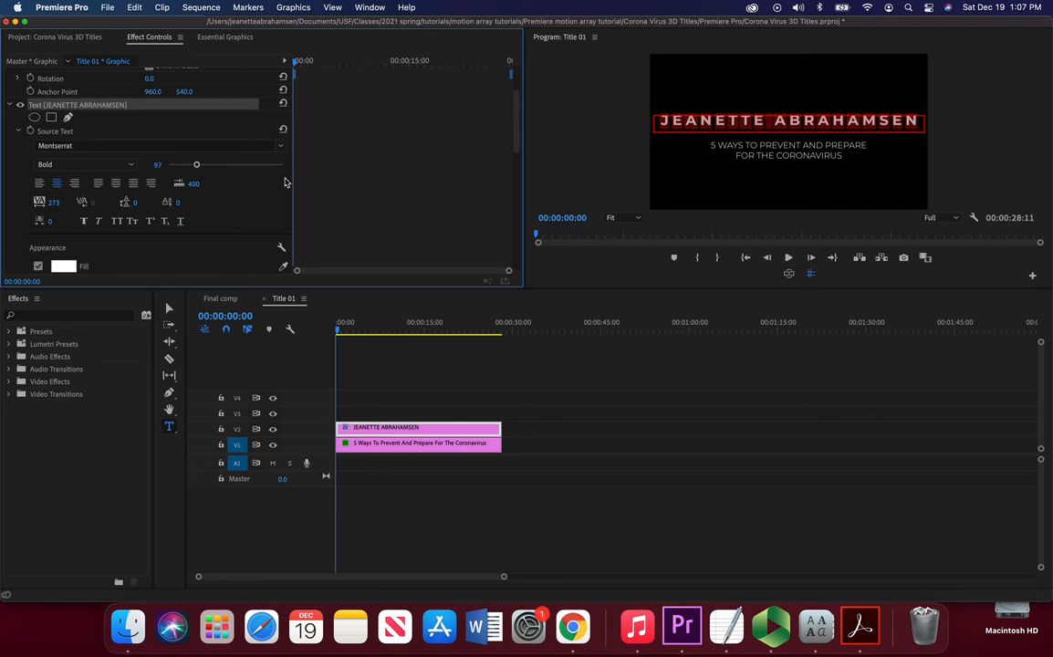
pyautogui.moveTo(196, 165); pyautogui.dragTo(196, 168)
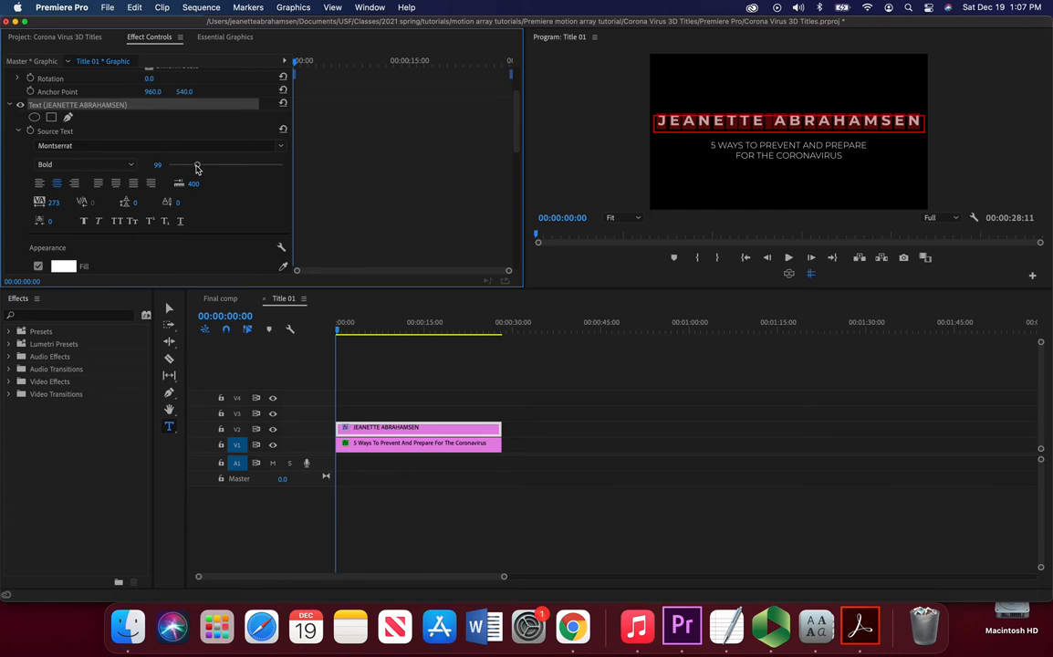
# Step: Review the headline text's appearance settings in Effect Controls
pyautogui.scroll(-4, 229, 215)
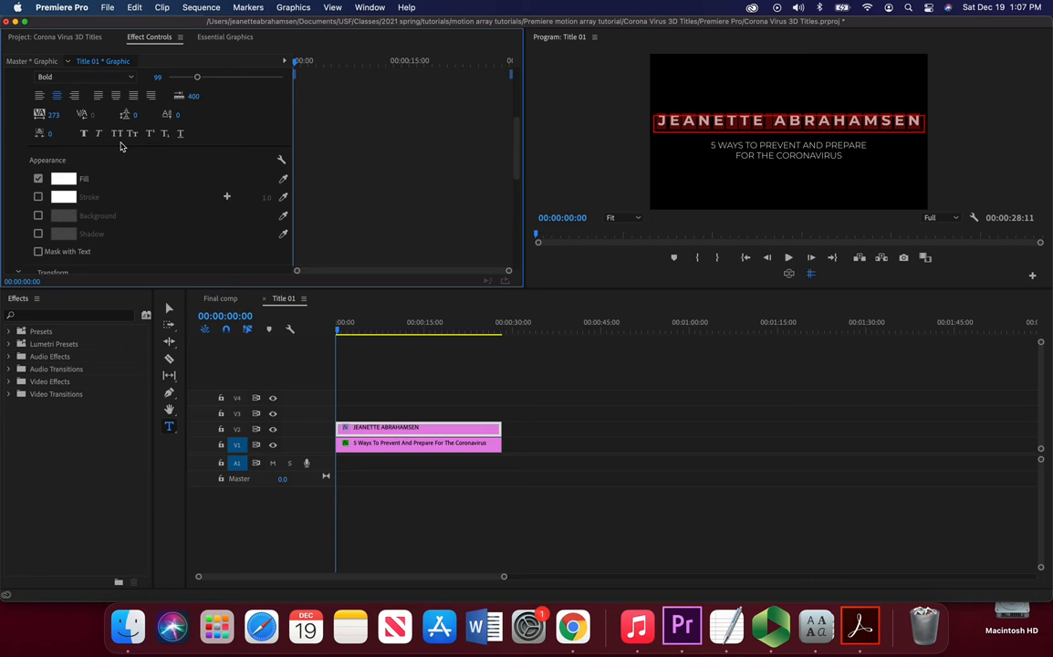
pyautogui.scroll(-4, 147, 180)
pyautogui.scroll(-8, 148, 181)
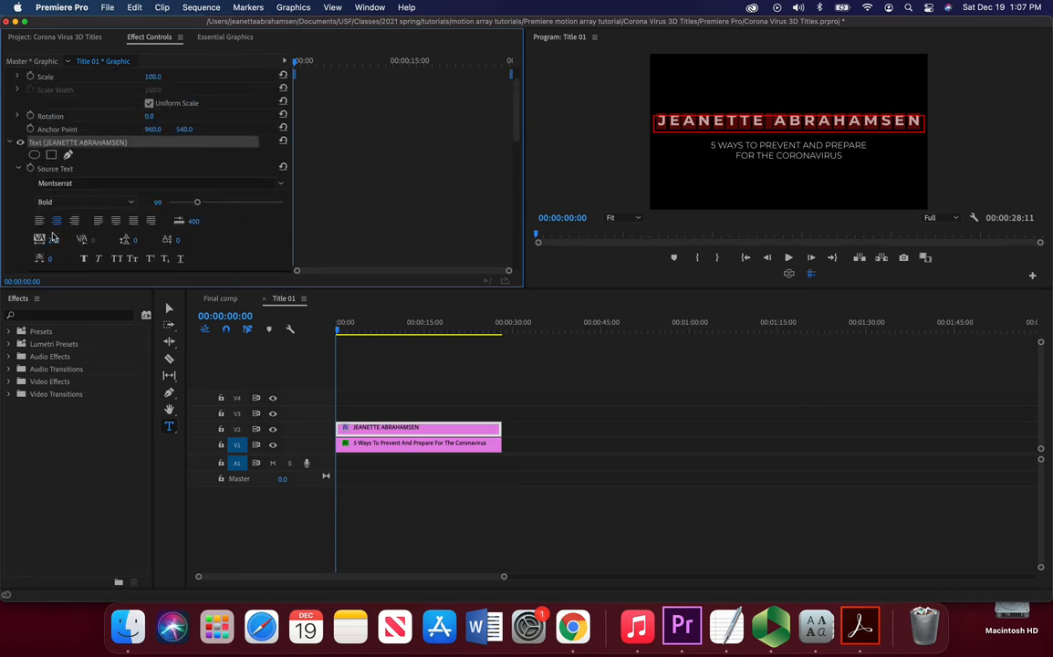
pyautogui.scroll(-4, 22, 219)
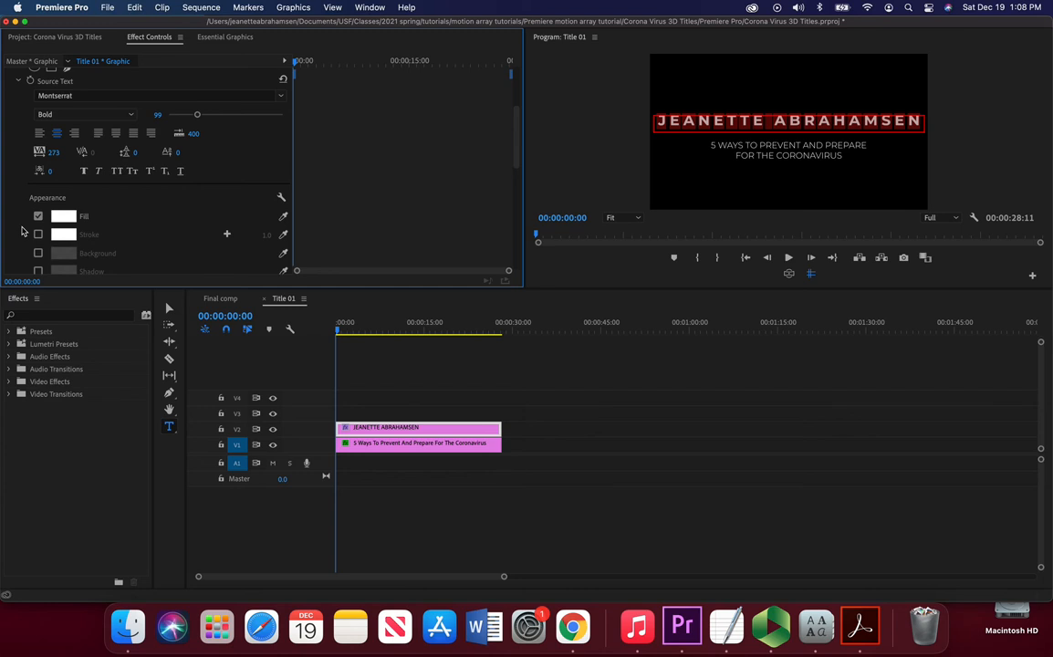
pyautogui.scroll(1, 22, 231)
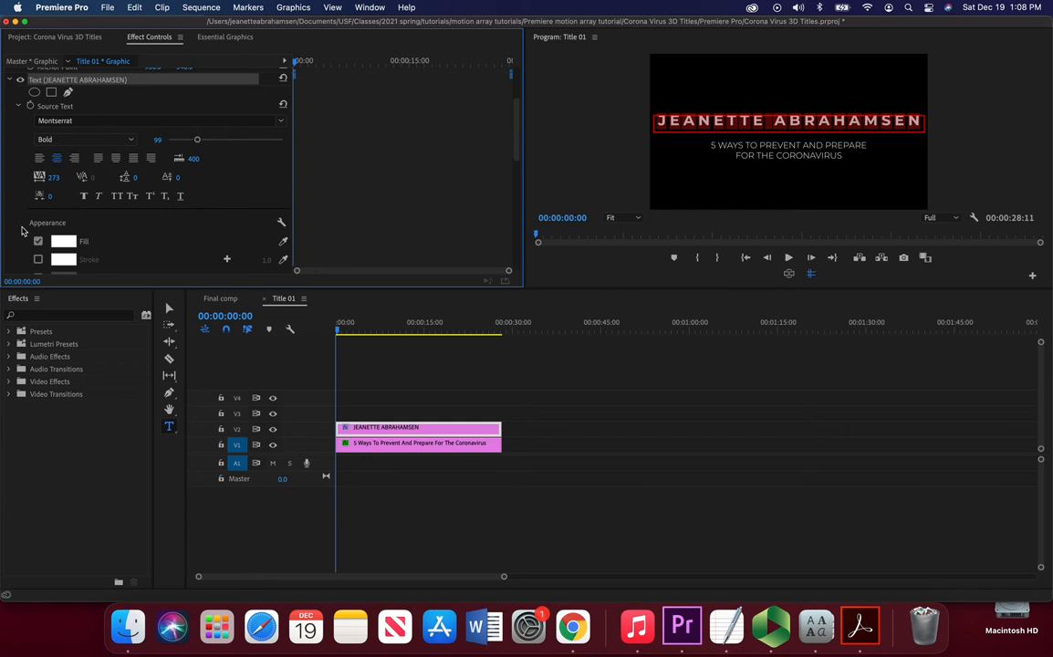
pyautogui.click(52, 92)
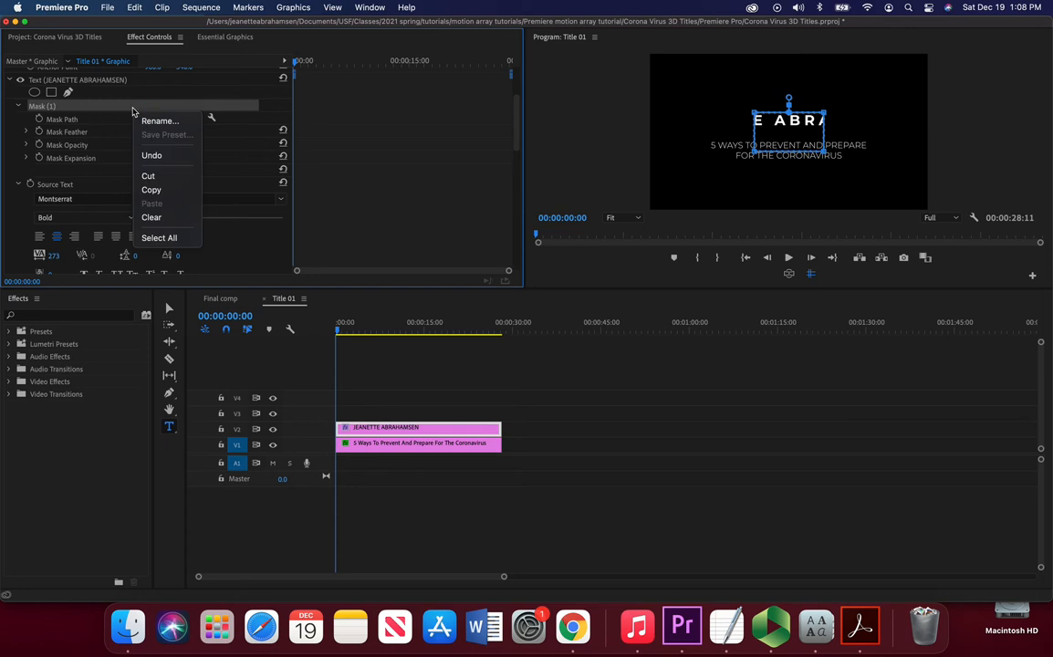
pyautogui.click(152, 217)
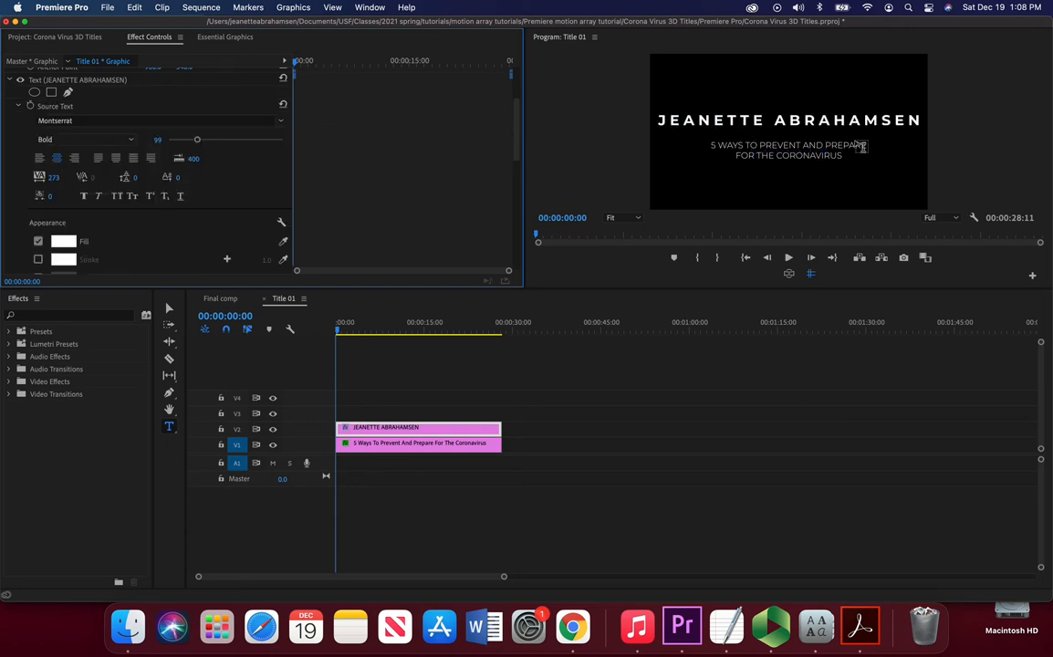
pyautogui.click(134, 8)
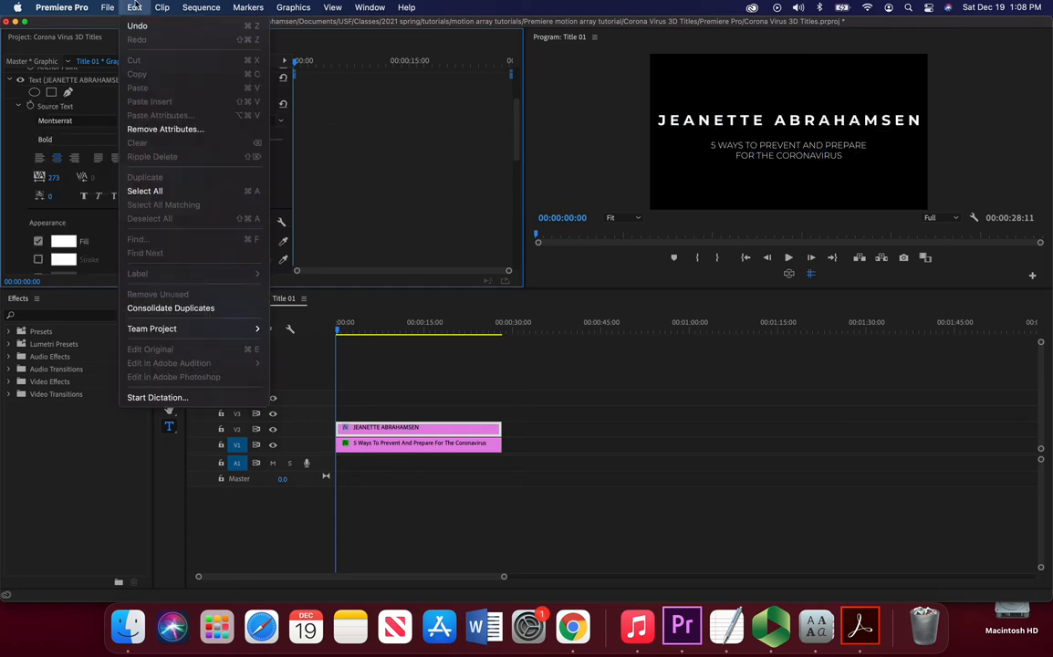
pyautogui.click(134, 8)
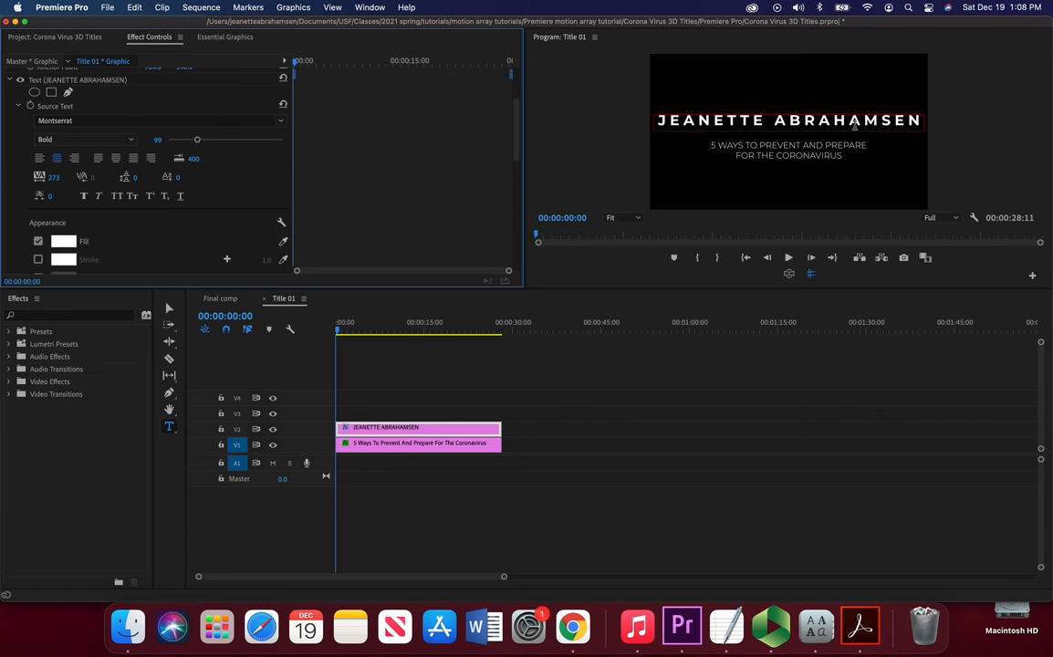
# Step: Return to the Final comp sequence and preview the renamed opening title
pyautogui.click(214, 300)
pyautogui.moveTo(360, 335)
pyautogui.mouseDown()
pyautogui.moveTo(346, 327)
pyautogui.moveTo(355, 329)
pyautogui.mouseUp()
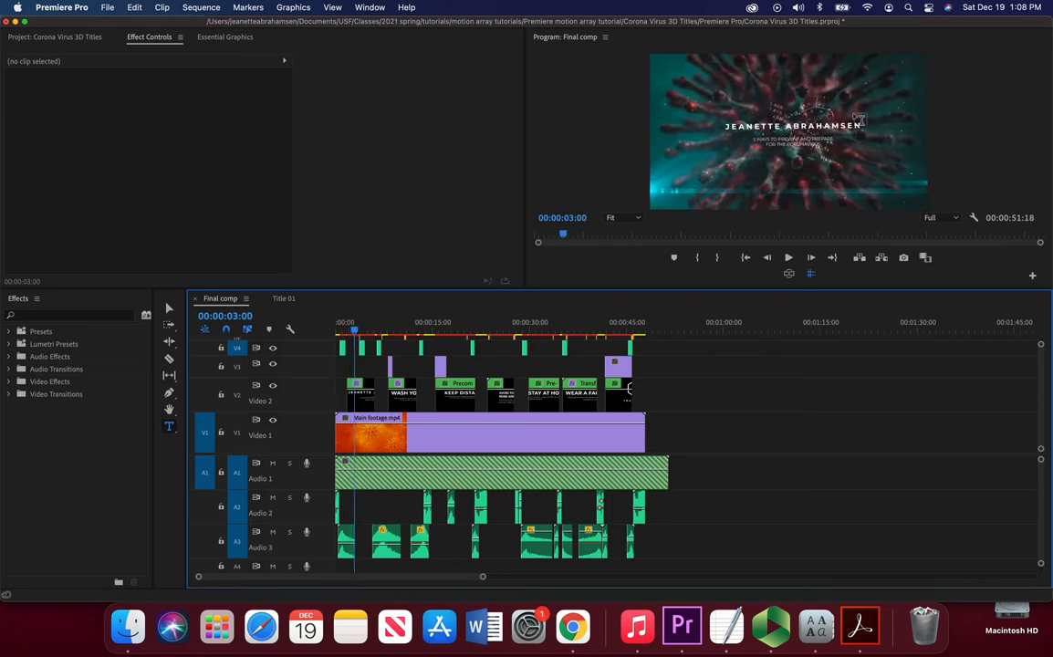
# Step: Select the opening title clip in Final comp and scale it to 169
pyautogui.moveTo(359, 331); pyautogui.dragTo(360, 331)
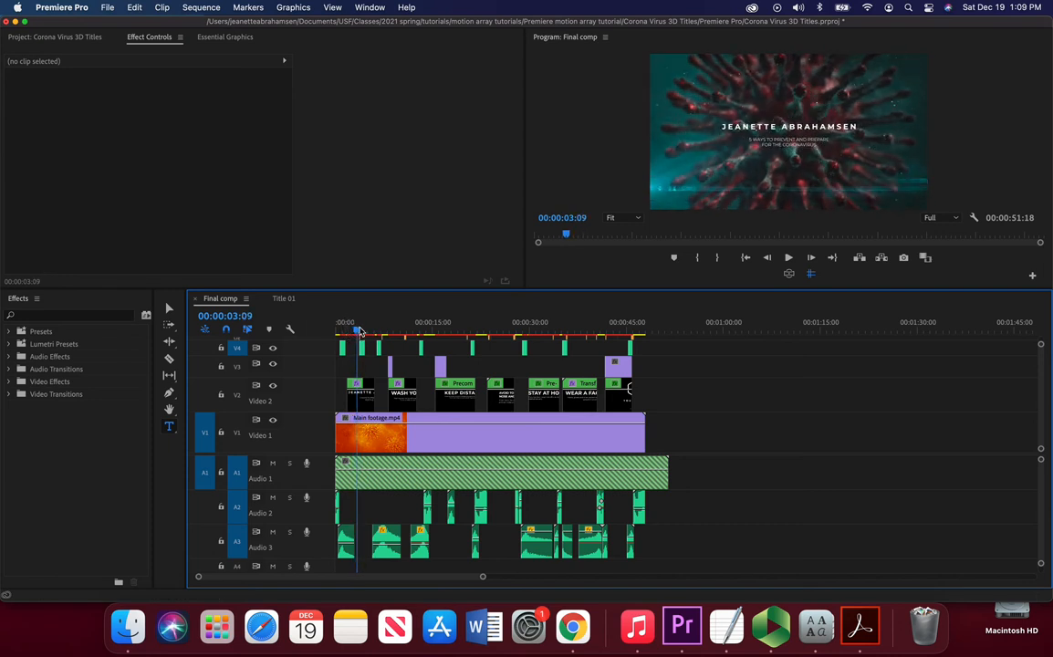
pyautogui.click(357, 387)
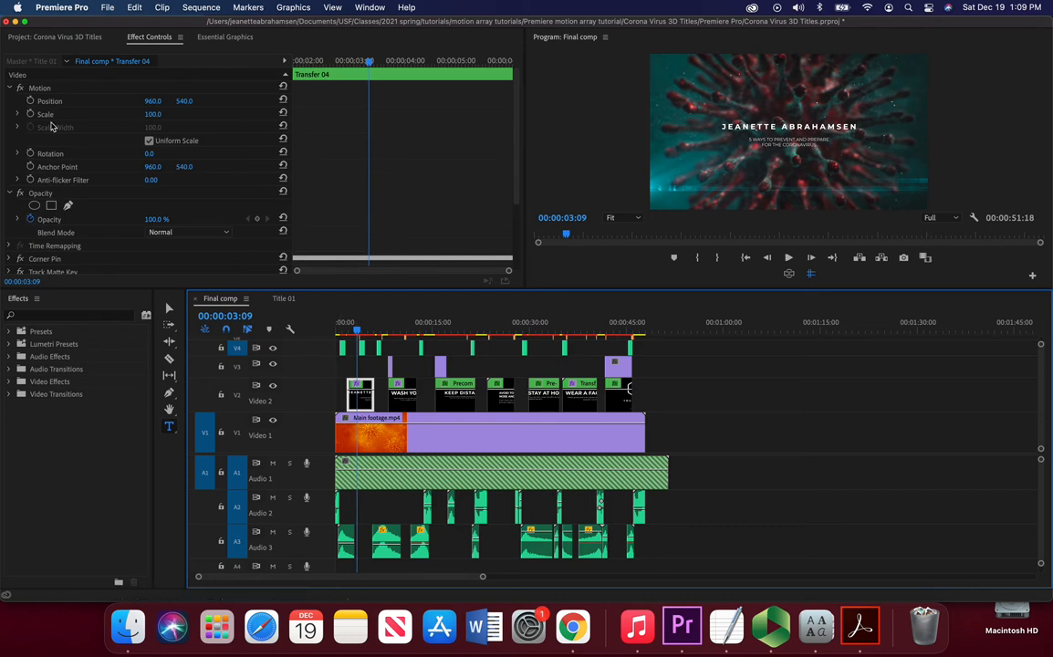
pyautogui.click(143, 107)
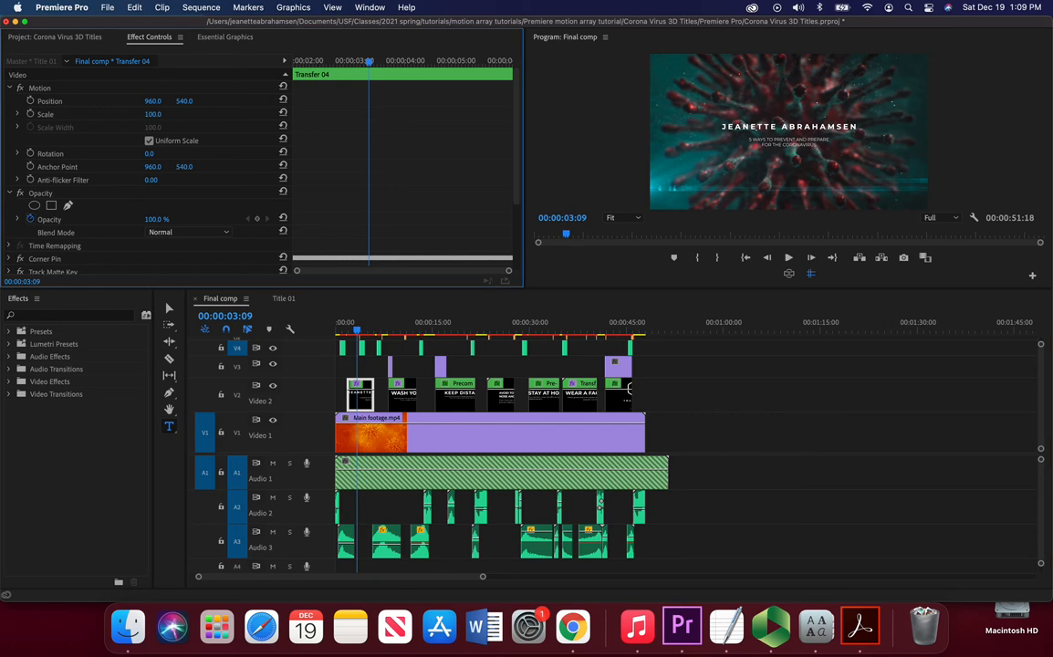
pyautogui.moveTo(152, 114); pyautogui.dragTo(215, 114)
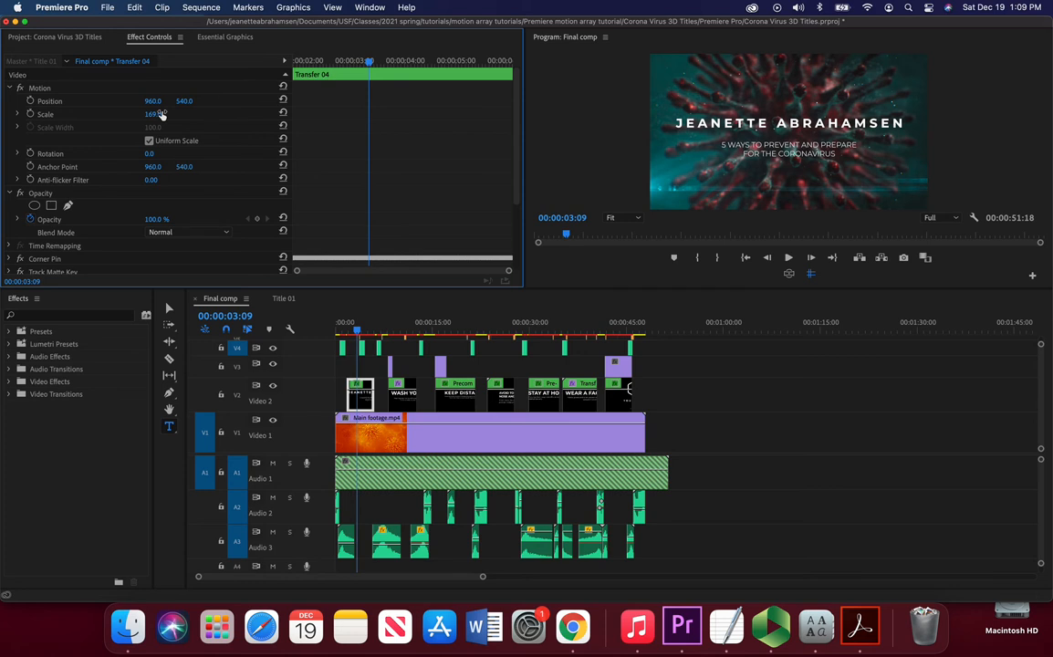
# Step: Set the opening title clip's scale in Final comp to 142
pyautogui.click(353, 330)
pyautogui.moveTo(353, 330)
pyautogui.mouseDown()
pyautogui.moveTo(377, 334)
pyautogui.moveTo(353, 340)
pyautogui.moveTo(357, 333)
pyautogui.mouseUp()
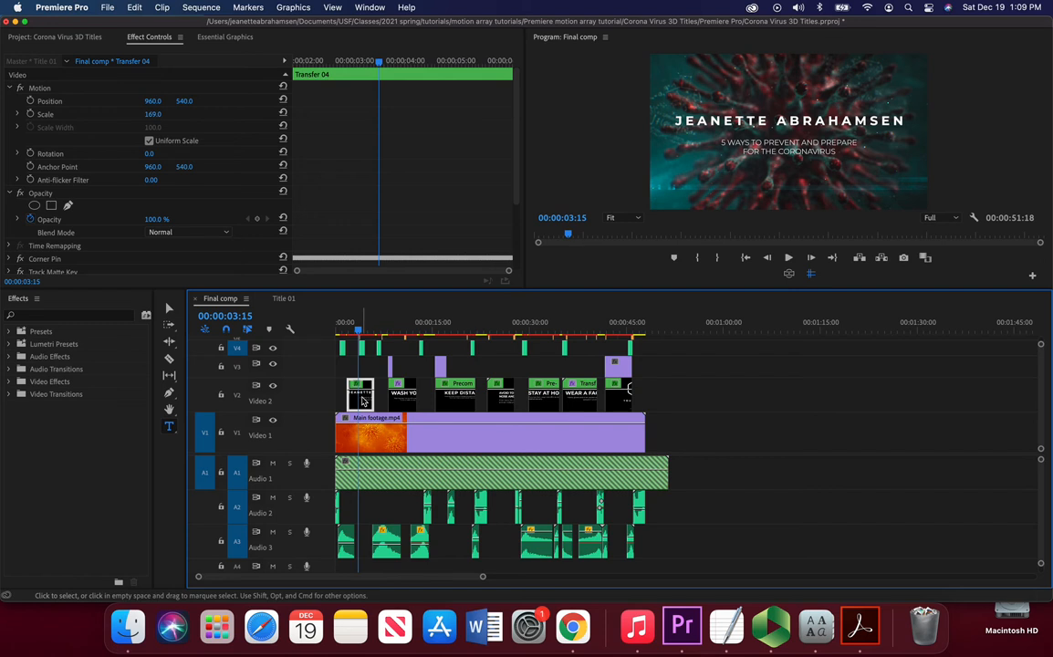
pyautogui.click(285, 300)
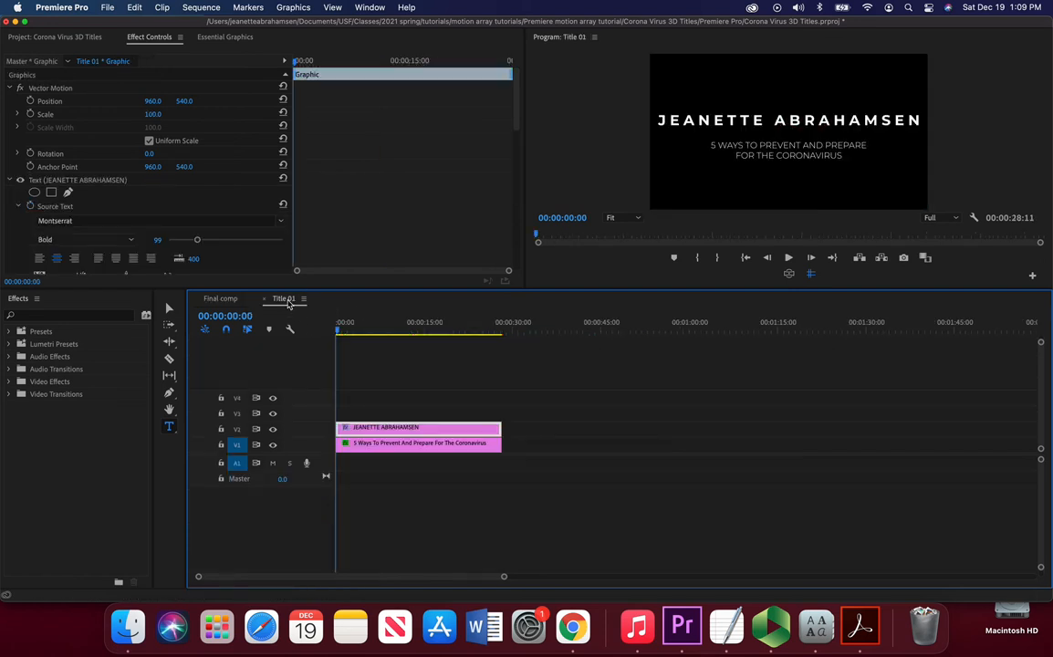
pyautogui.click(220, 298)
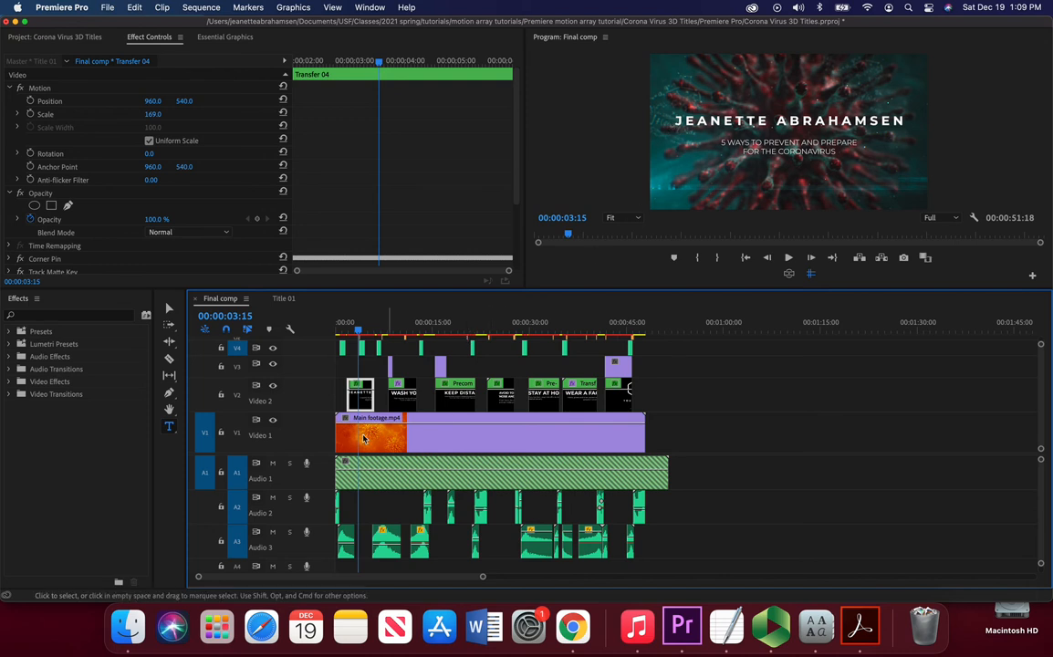
pyautogui.click(146, 102)
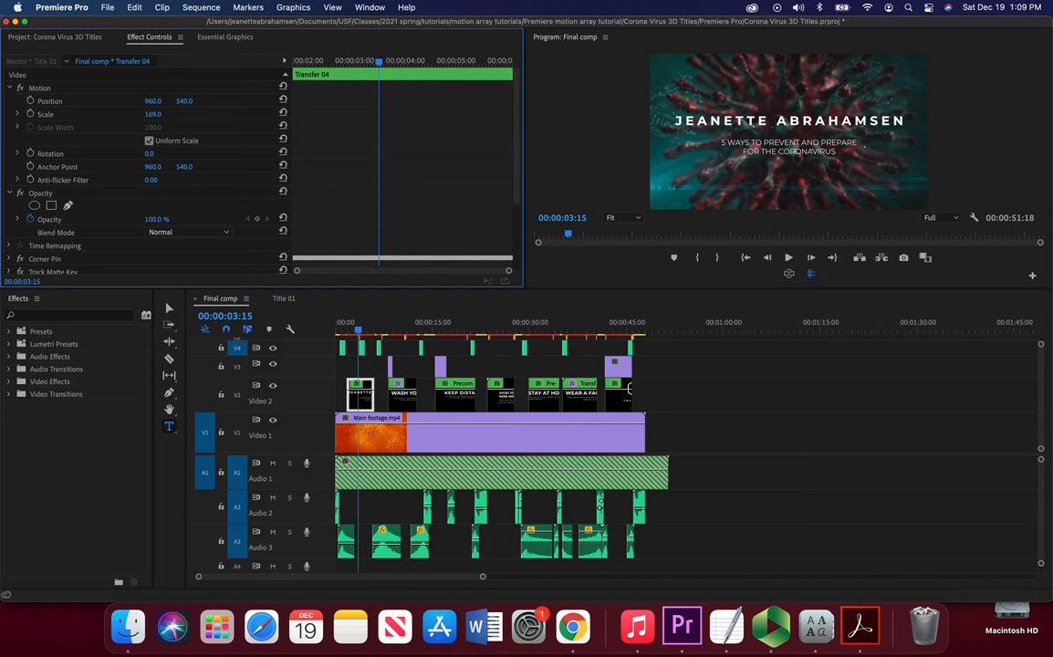
pyautogui.moveTo(153, 114); pyautogui.dragTo(128, 114)
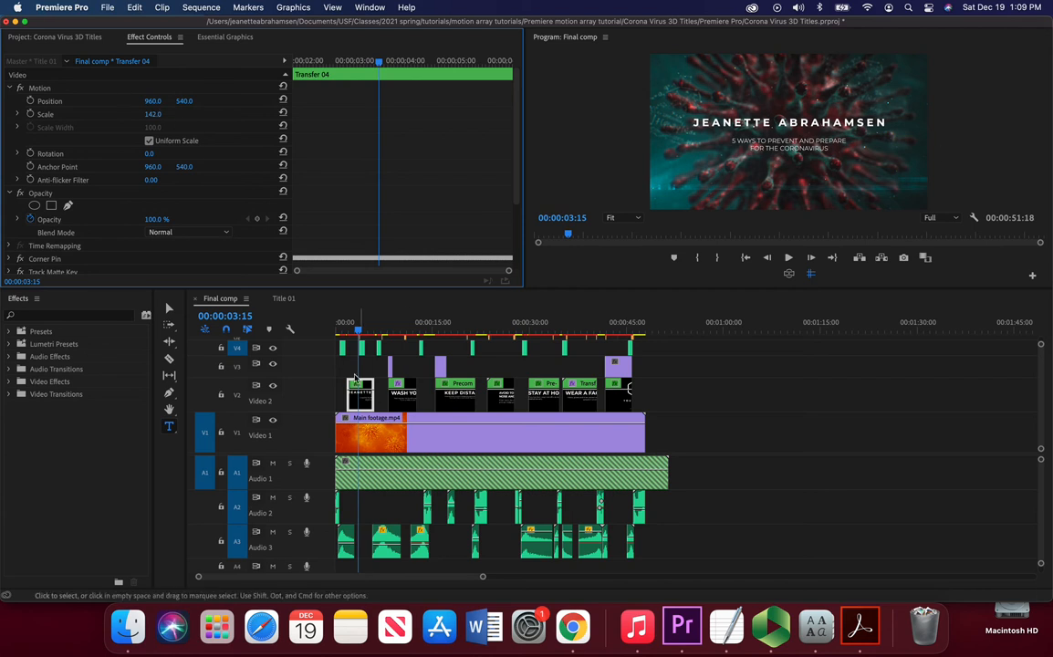
# Step: In the Title 01 sequence, select the name headline and set its tracking to 220
pyautogui.click(283, 299)
pyautogui.click(756, 124)
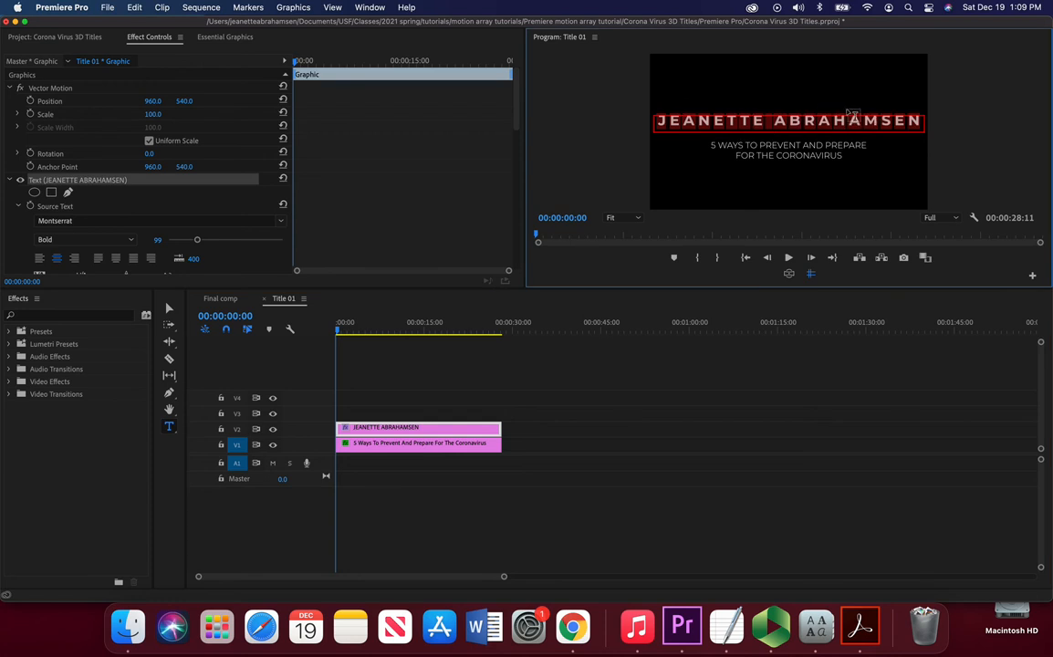
pyautogui.scroll(-5, 104, 207)
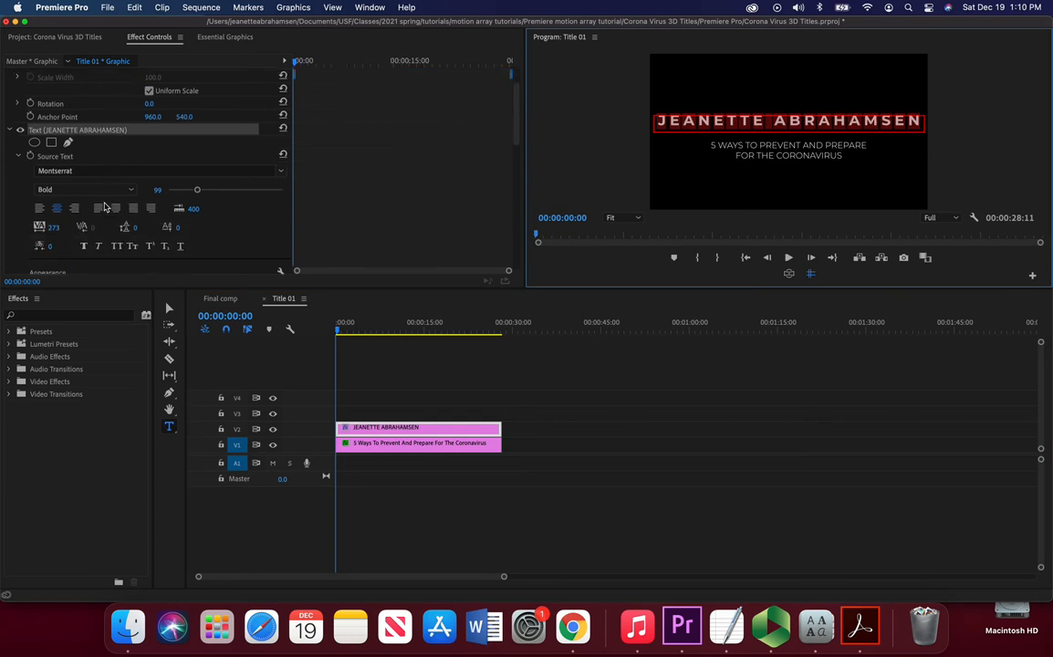
pyautogui.scroll(-1, 104, 207)
pyautogui.moveTo(53, 162)
pyautogui.mouseDown()
pyautogui.moveTo(98, 162)
pyautogui.moveTo(0, 165)
pyautogui.mouseUp()
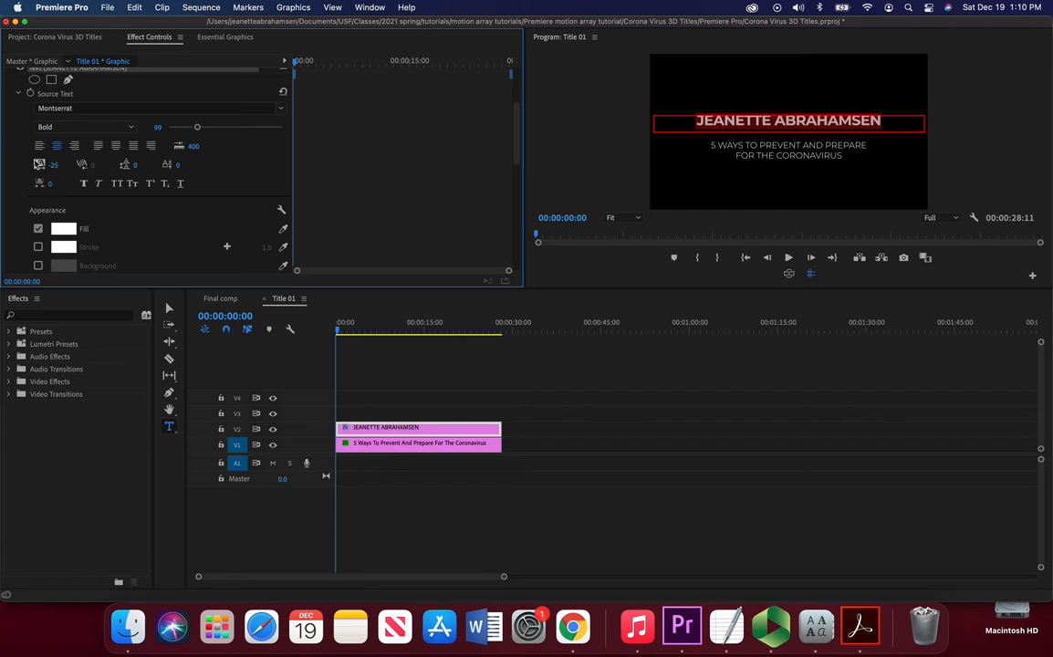
pyautogui.click(62, 183)
pyautogui.click(56, 164)
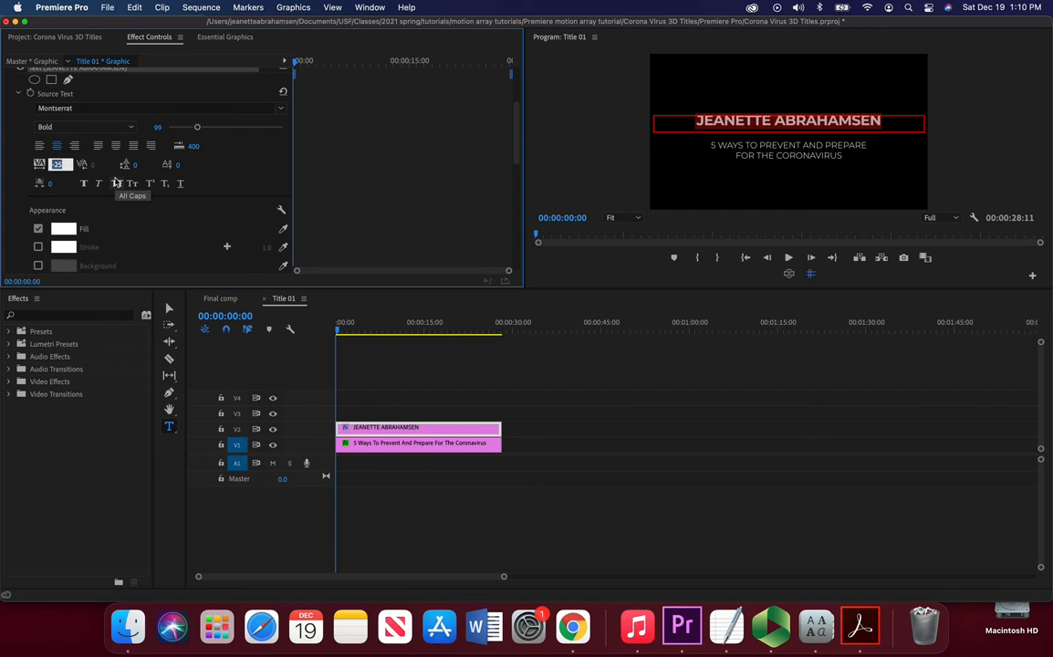
pyautogui.click(128, 7)
pyautogui.click(20, 154)
pyautogui.click(66, 169)
pyautogui.click(2, 187)
pyautogui.click(38, 168)
pyautogui.moveTo(53, 164); pyautogui.dragTo(154, 164)
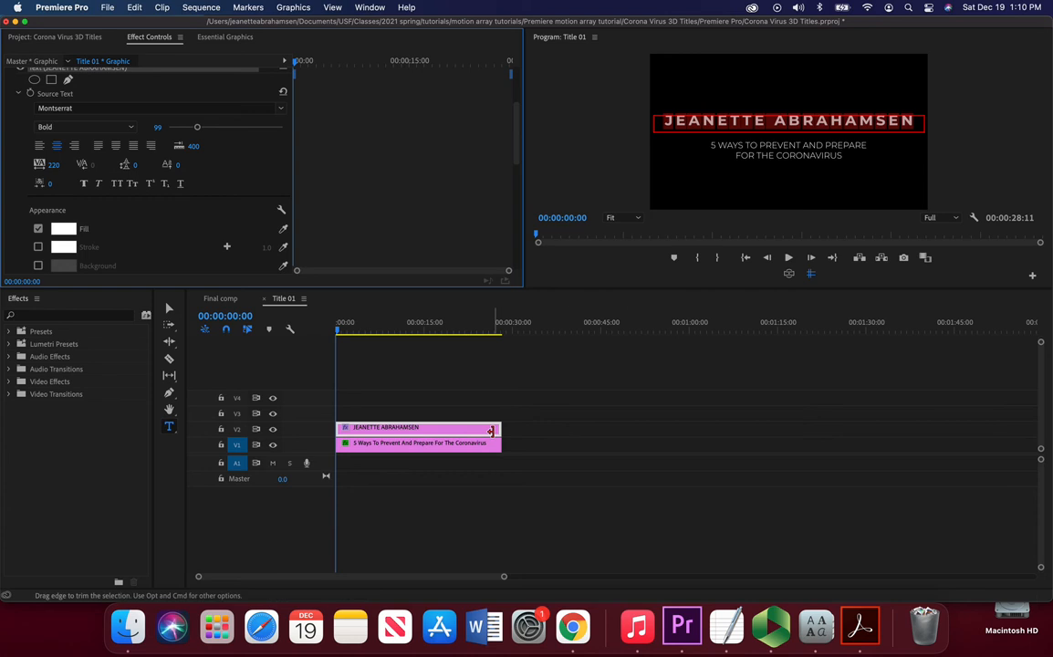
# Step: Replace the subtitle text with THIS IS AN EXAMPLE TEMPLATE TUTORIAL TO TEACH PEOPLE MOTION ARRAY
pyautogui.click(376, 450)
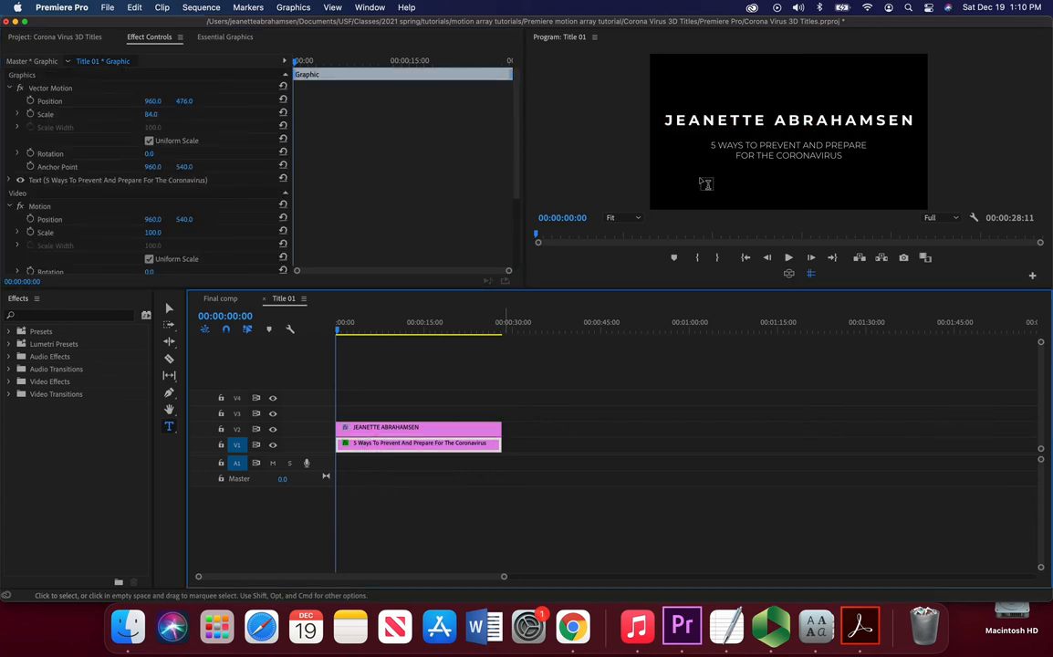
pyautogui.click(746, 148)
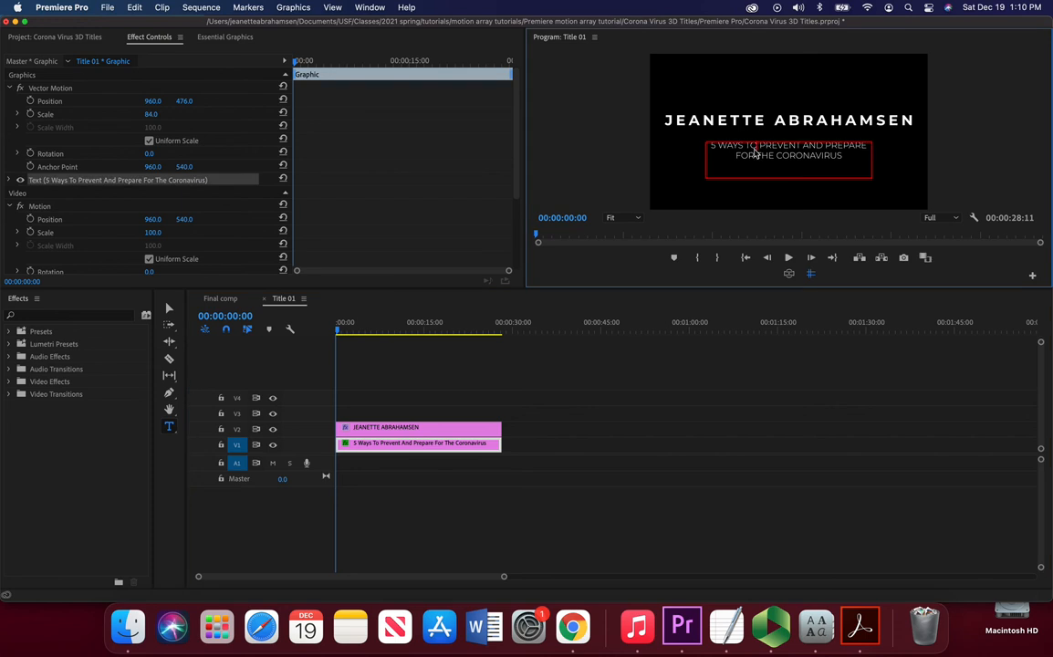
pyautogui.moveTo(844, 166); pyautogui.dragTo(711, 146)
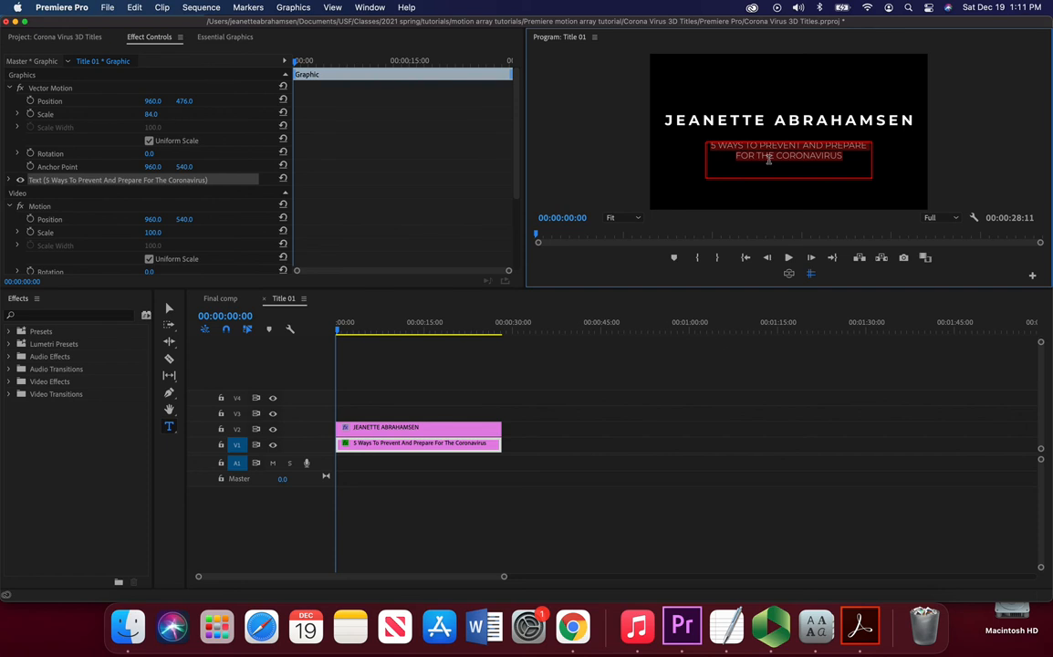
pyautogui.write('THIS IS AN EXAMPLE TEMPLATE TUTORIAL T')
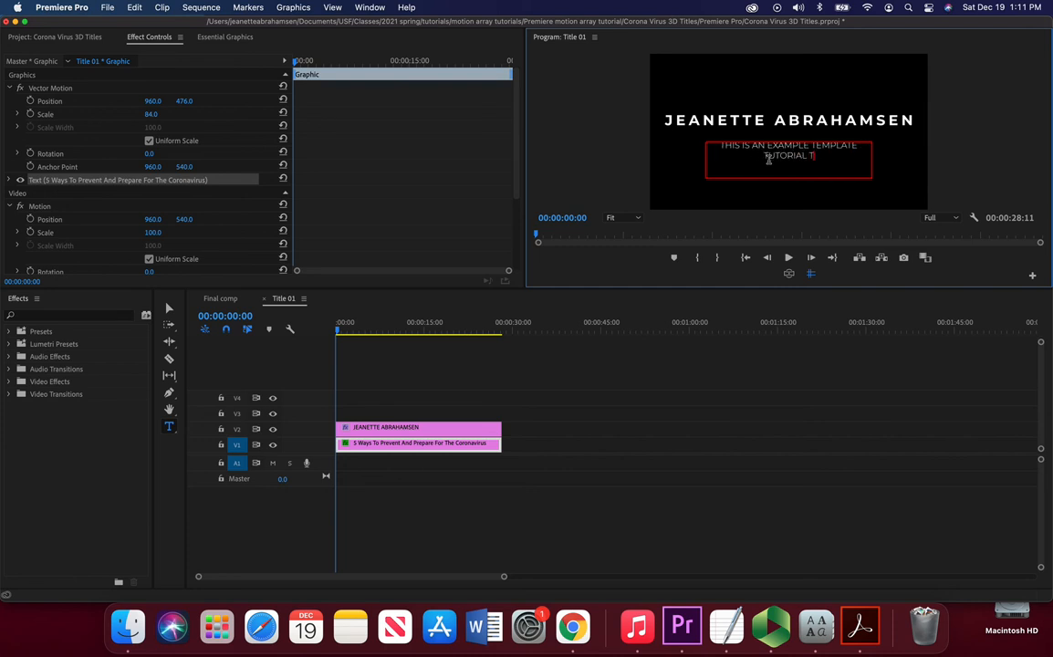
pyautogui.write('O TEACH PEOPLE MOTION ARRAY')
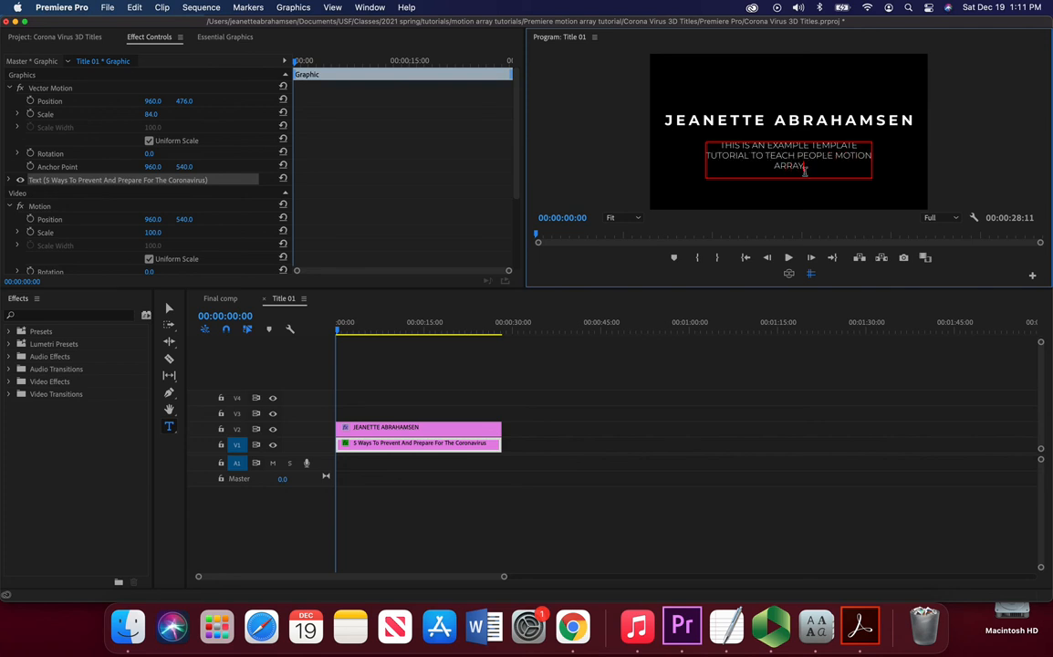
# Step: Select all the subtitle text and set its tracking to -57
pyautogui.moveTo(811, 168); pyautogui.dragTo(773, 173)
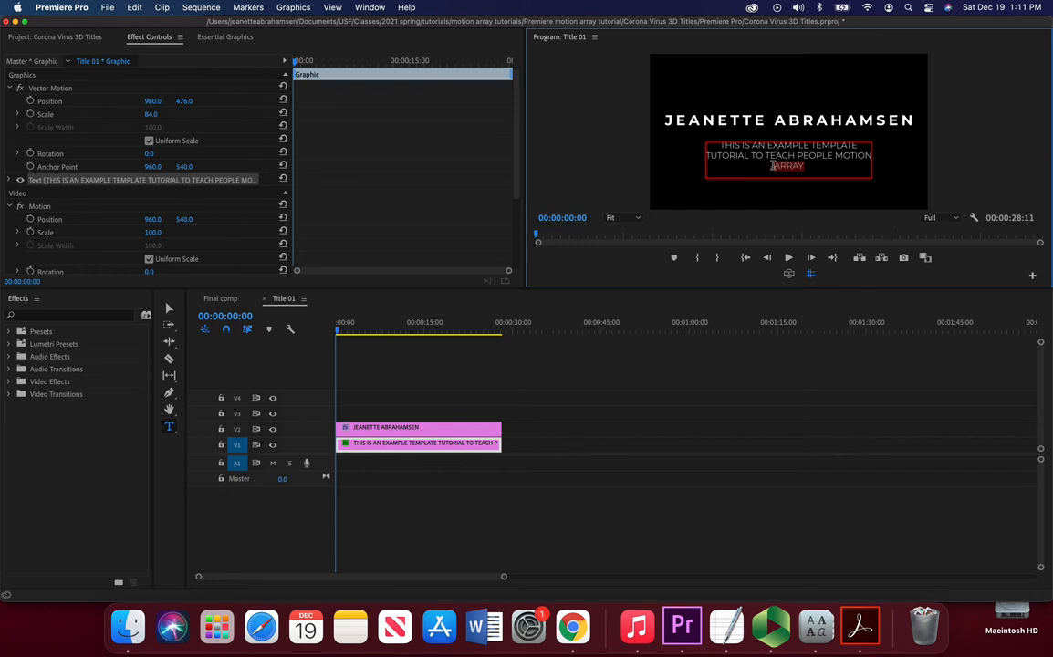
pyautogui.click(796, 166)
pyautogui.moveTo(825, 172); pyautogui.dragTo(714, 144)
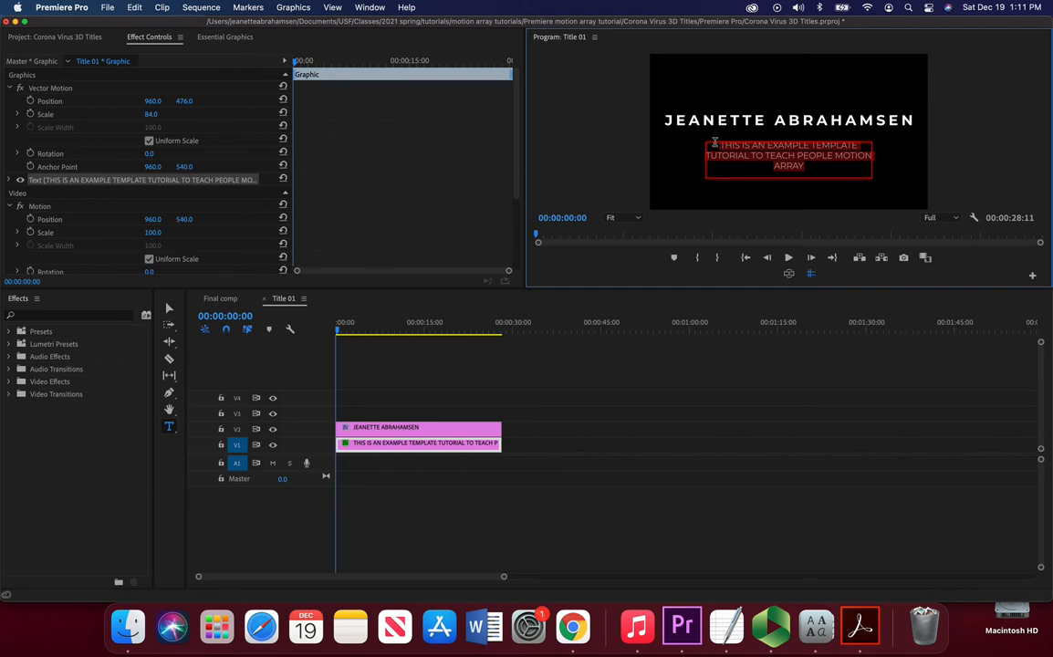
pyautogui.click(11, 180)
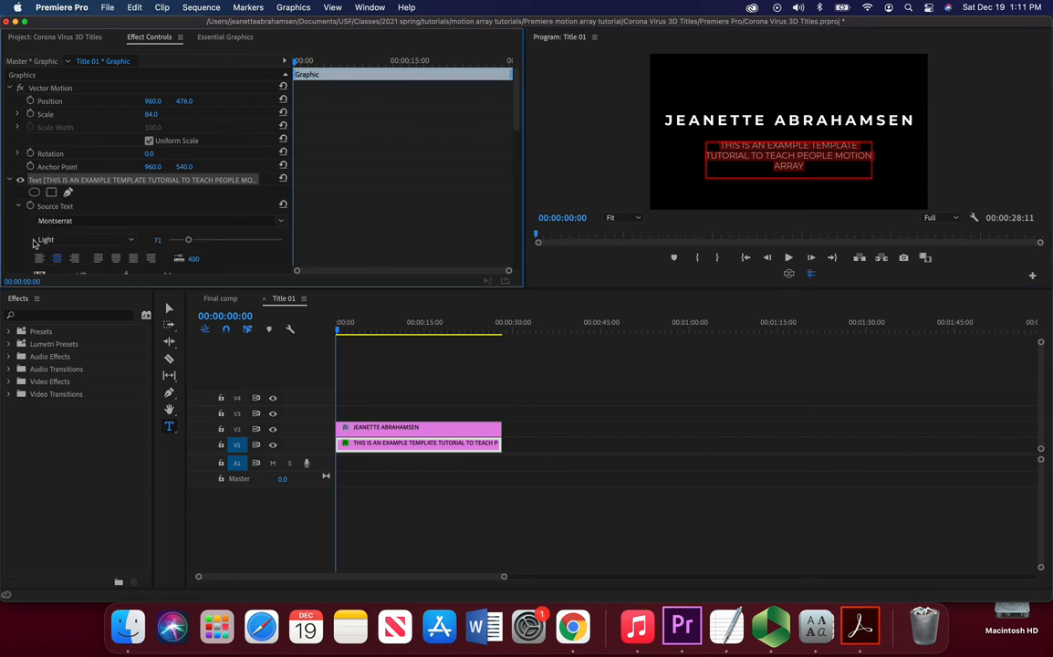
pyautogui.scroll(-5, 48, 184)
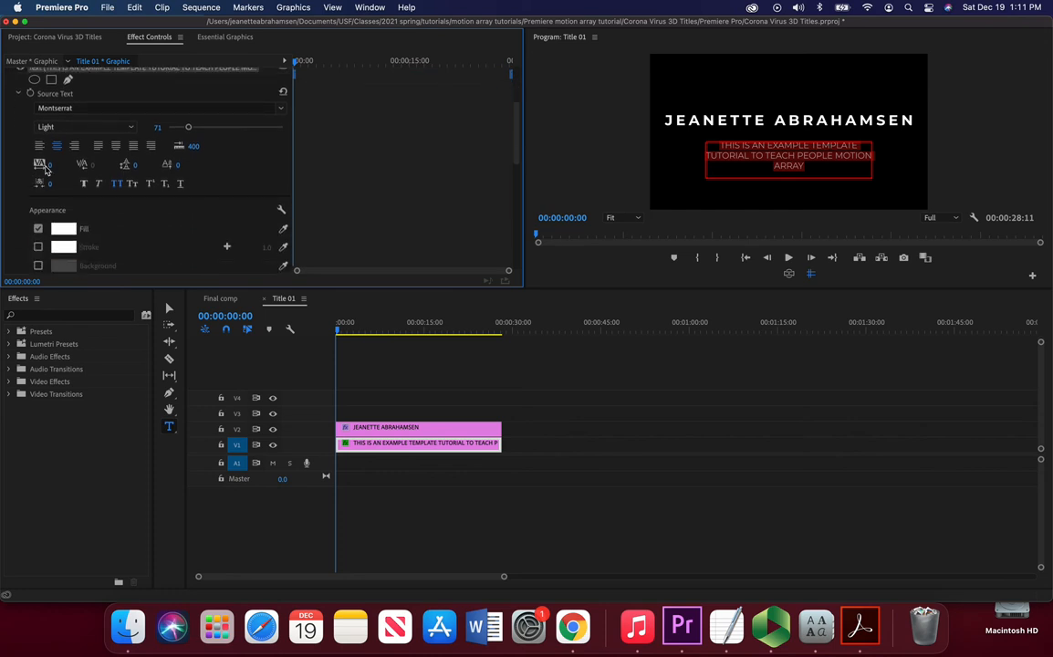
pyautogui.moveTo(48, 167); pyautogui.dragTo(0, 167)
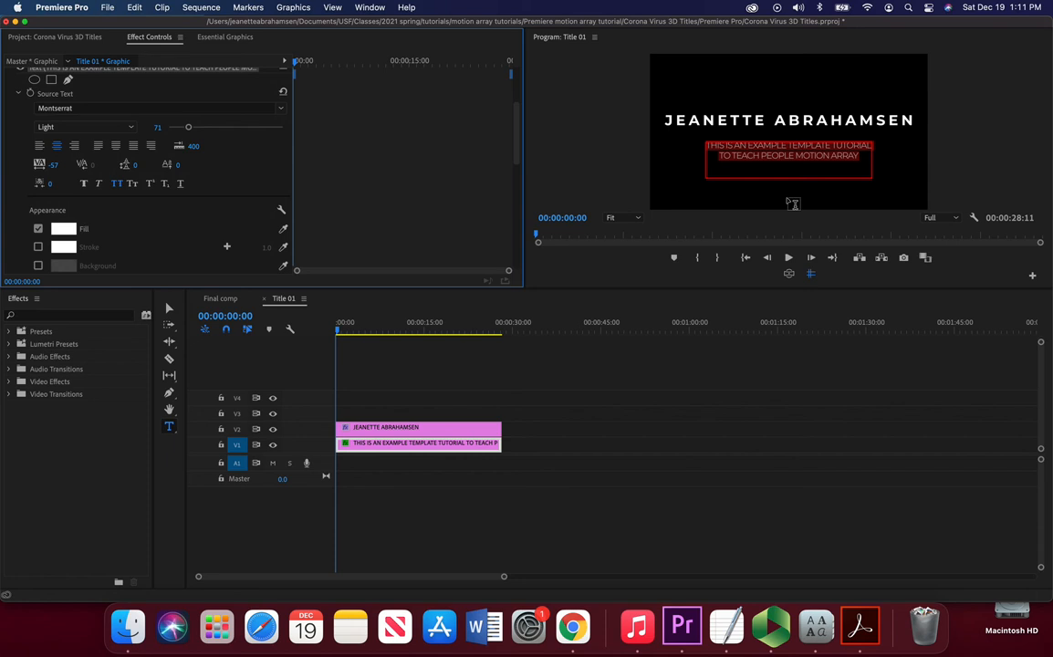
# Step: Delete the leading words THIS IS AN from the subtitle
pyautogui.click(721, 157)
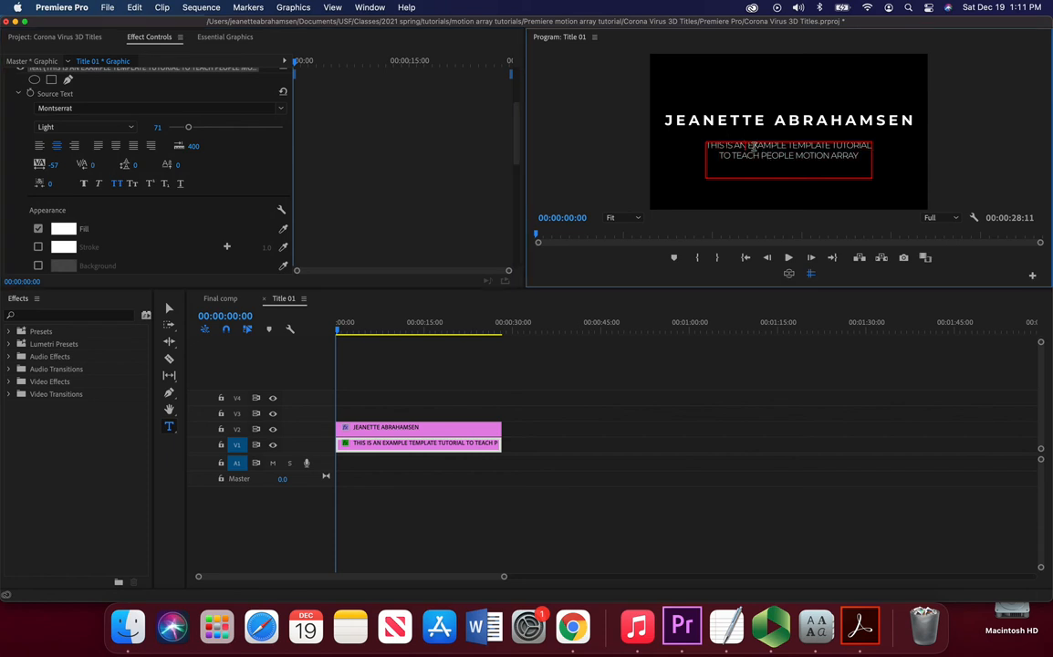
pyautogui.press('BackSpace')
pyautogui.press('BackSpace')
pyautogui.press('BackSpace')
pyautogui.press('BackSpace')
pyautogui.press('BackSpace')
pyautogui.press('BackSpace')
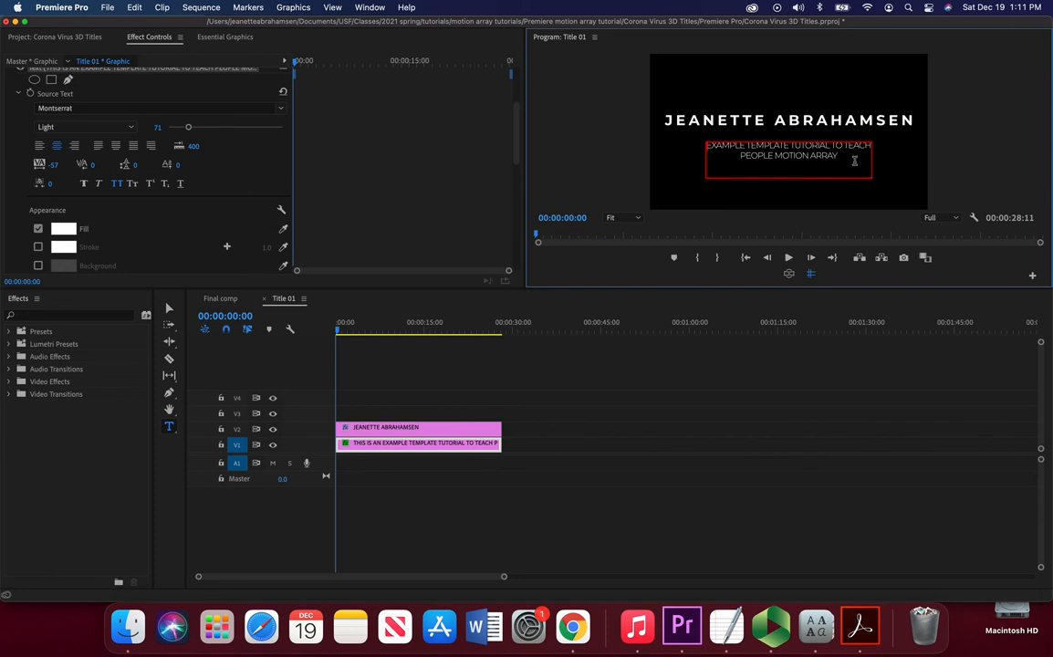
# Step: Set the subtitle's font size to 84 and its leading to 5
pyautogui.moveTo(839, 157); pyautogui.dragTo(695, 146)
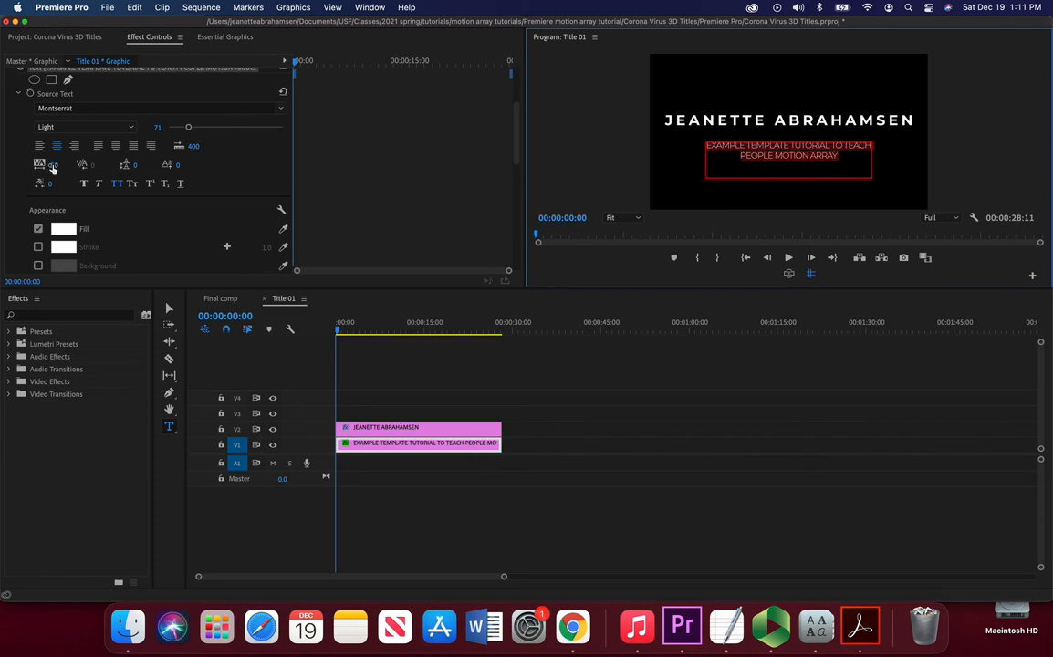
pyautogui.scroll(4, 26, 172)
pyautogui.scroll(-5, 25, 172)
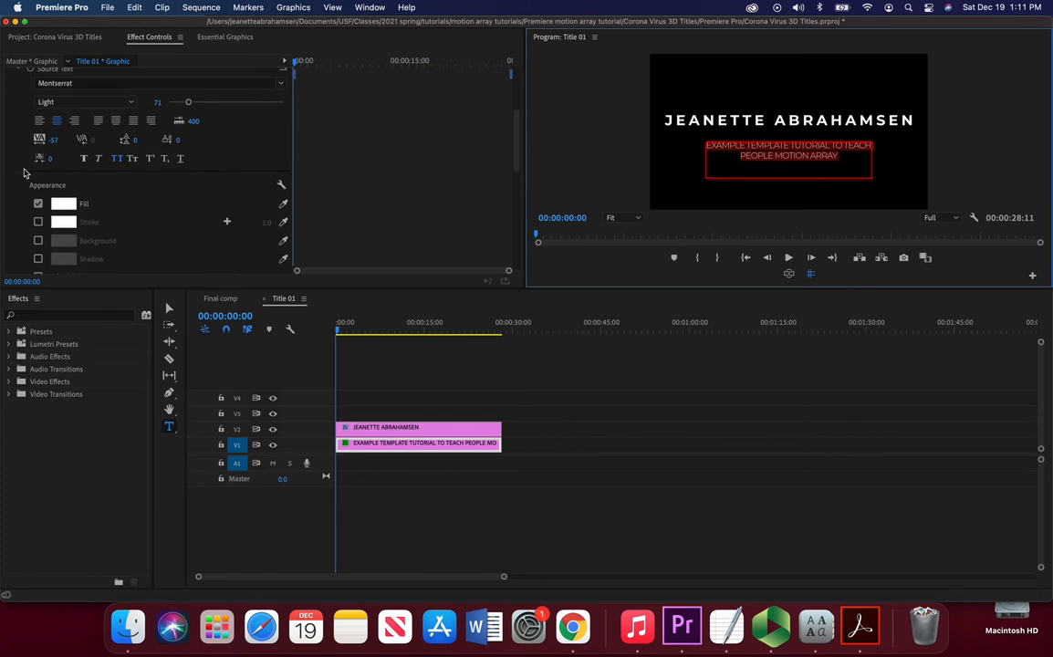
pyautogui.scroll(1, 25, 173)
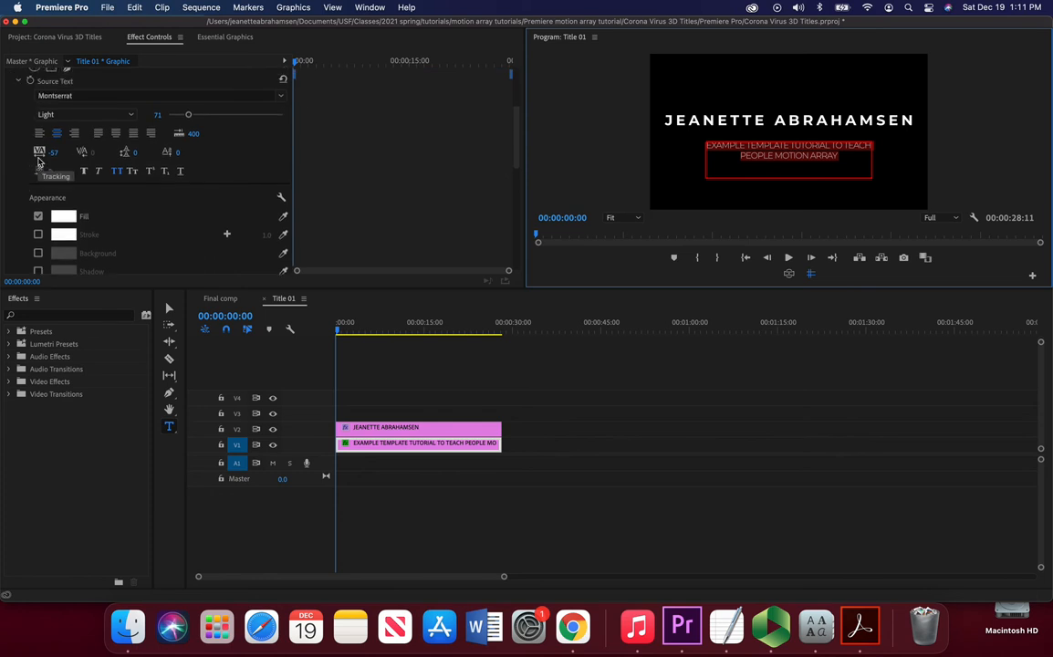
pyautogui.moveTo(188, 114); pyautogui.dragTo(192, 114)
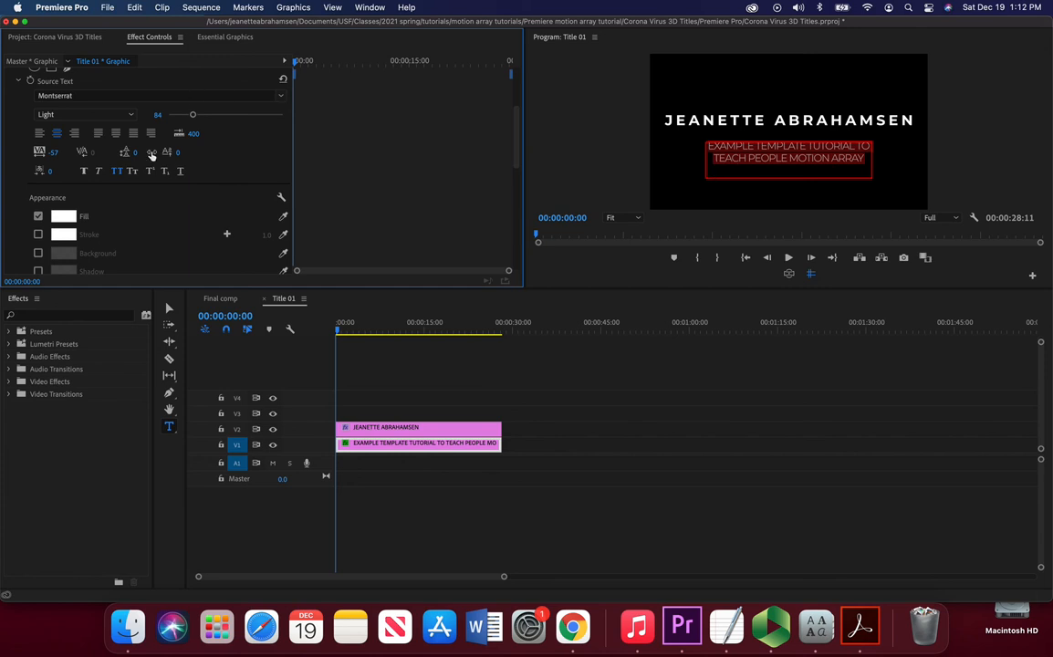
pyautogui.moveTo(135, 152); pyautogui.dragTo(73, 153)
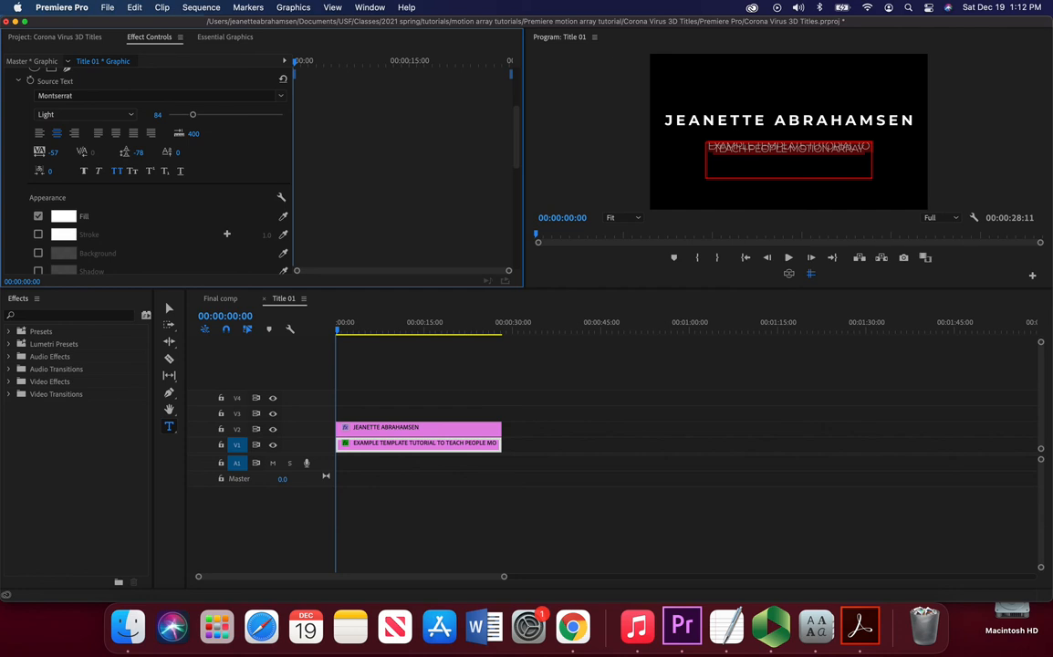
pyautogui.moveTo(73, 153); pyautogui.dragTo(149, 152)
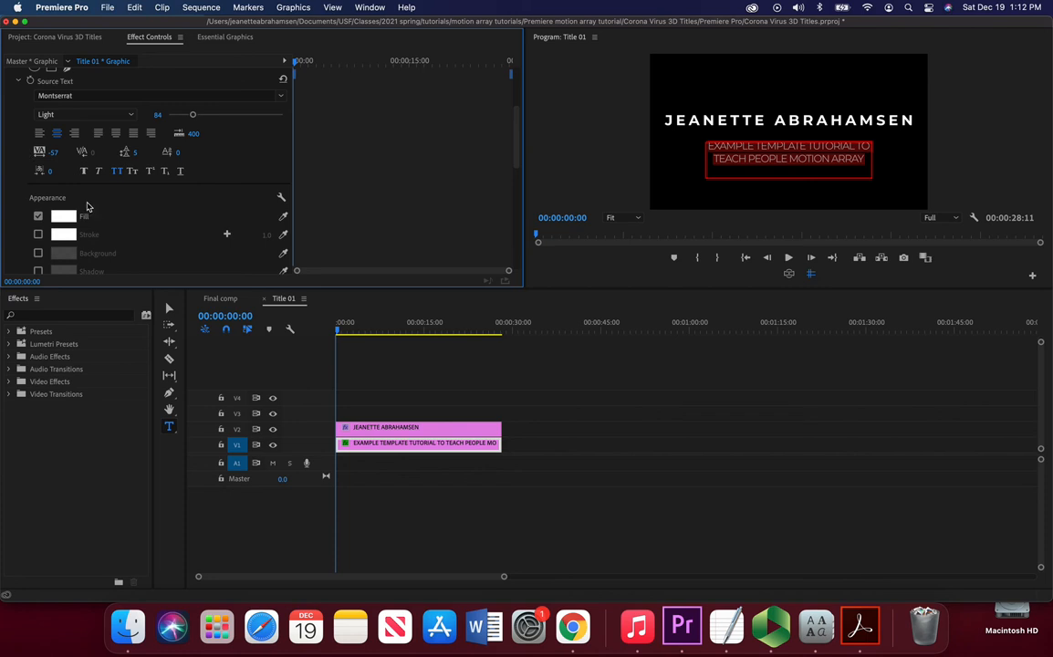
# Step: Open the subtitle's fill colour picker, shift the hue, and confirm while keeping the fill white
pyautogui.scroll(-4, 103, 230)
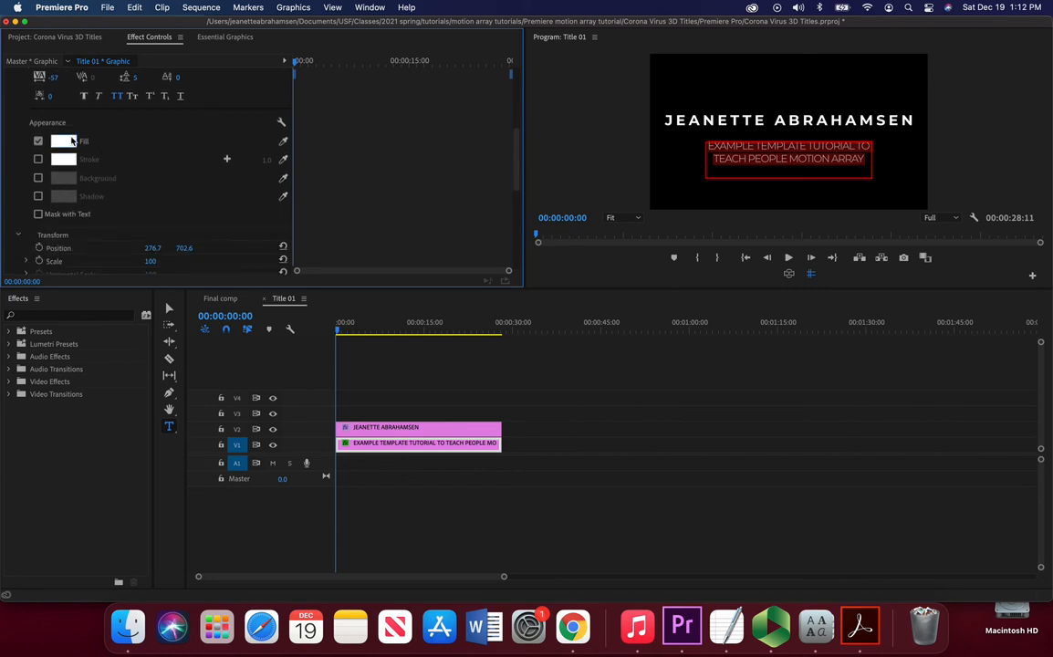
pyautogui.click(64, 141)
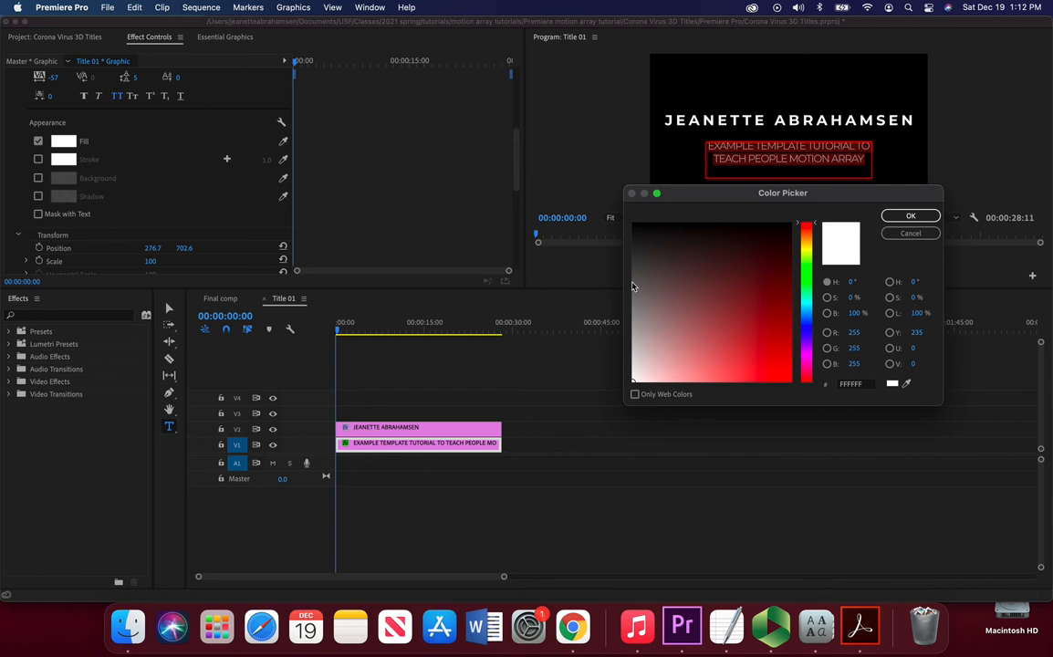
pyautogui.click(811, 331)
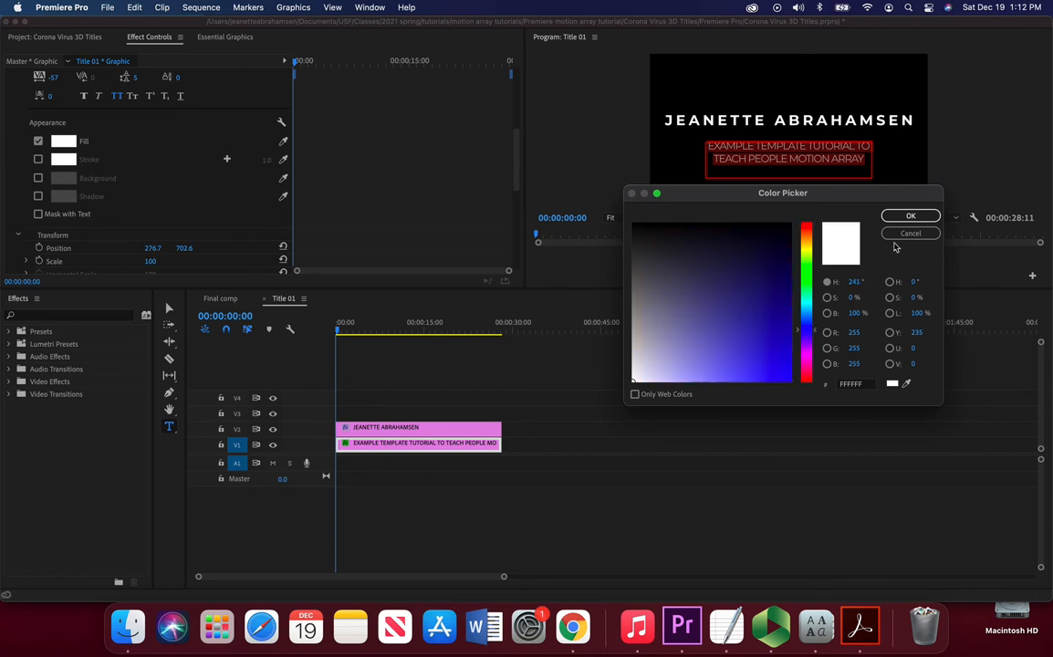
pyautogui.click(910, 216)
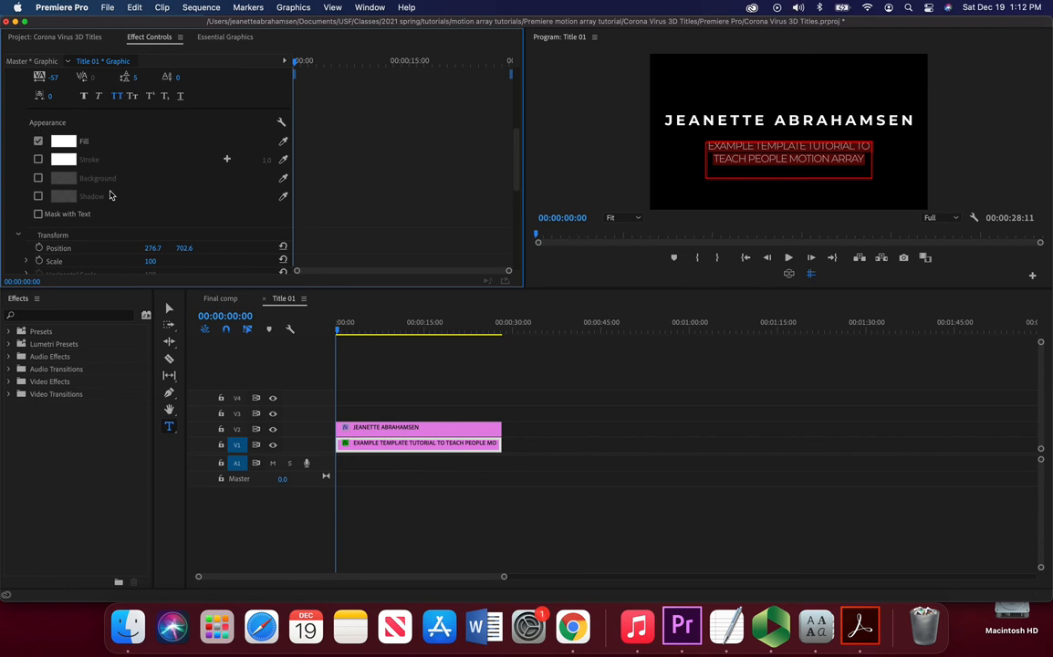
# Step: Switch to the Final comp sequence and play back the opening title animation
pyautogui.scroll(-6, 110, 195)
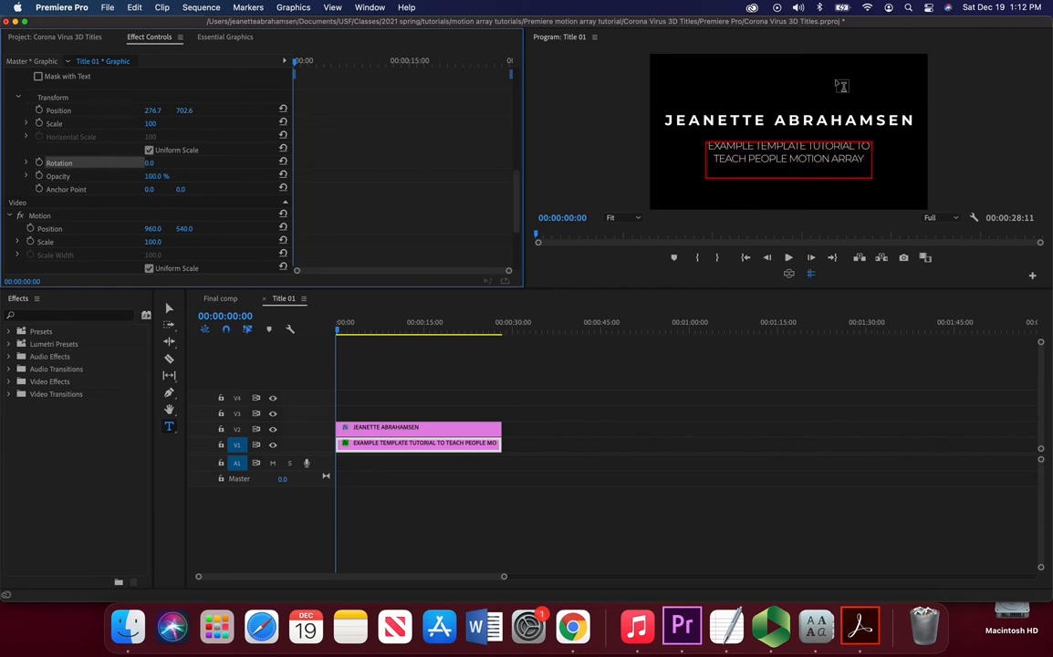
pyautogui.click(220, 299)
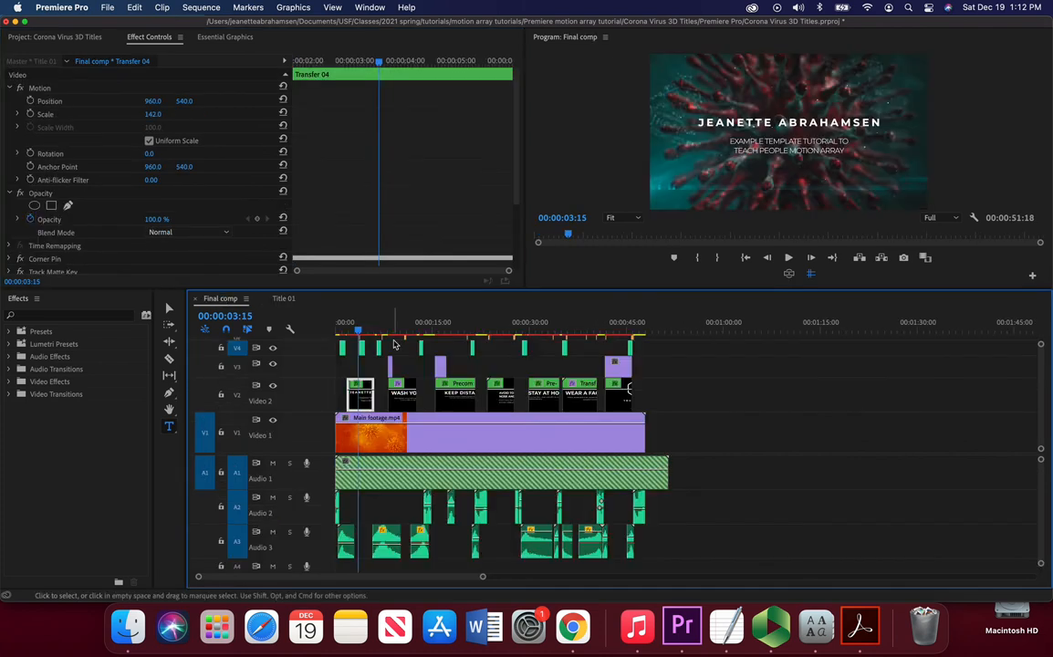
pyautogui.click(348, 333)
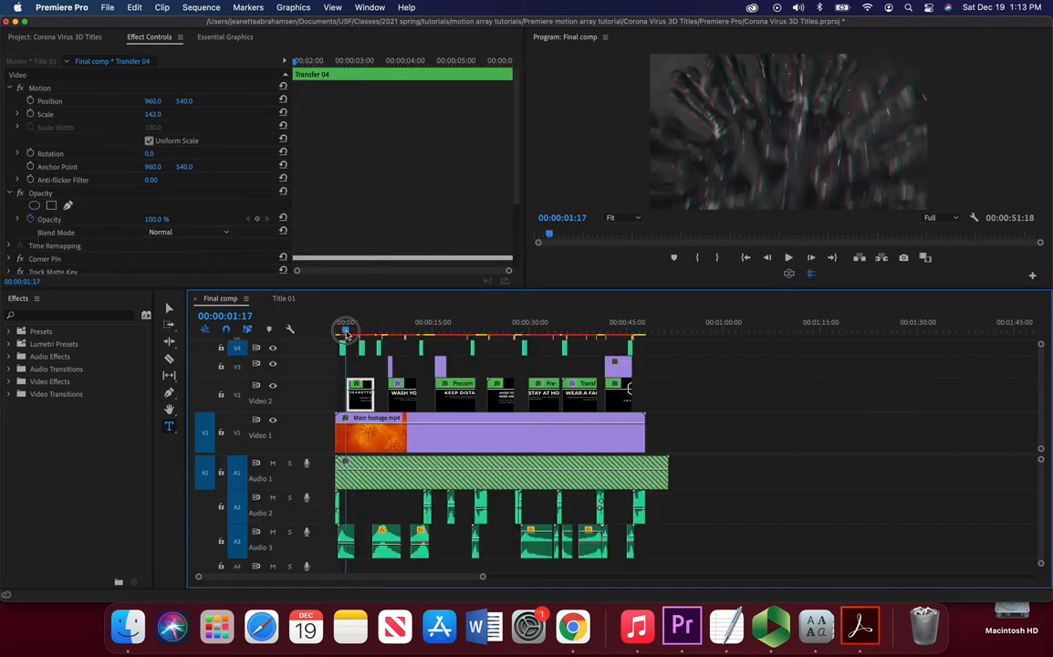
pyautogui.moveTo(348, 333); pyautogui.dragTo(361, 338)
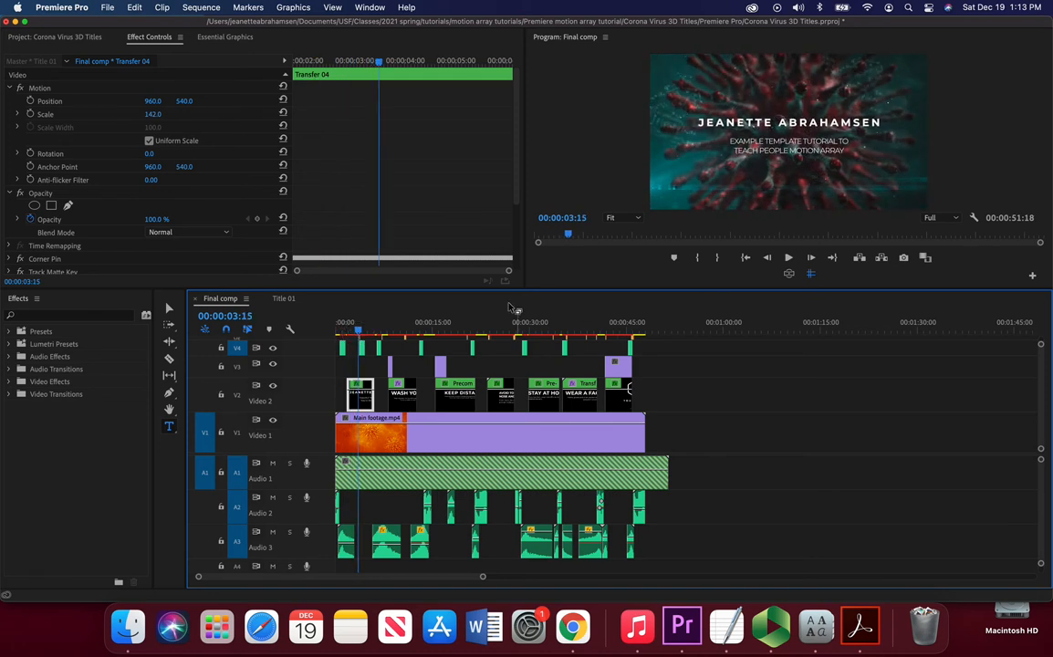
pyautogui.moveTo(483, 577); pyautogui.dragTo(411, 578)
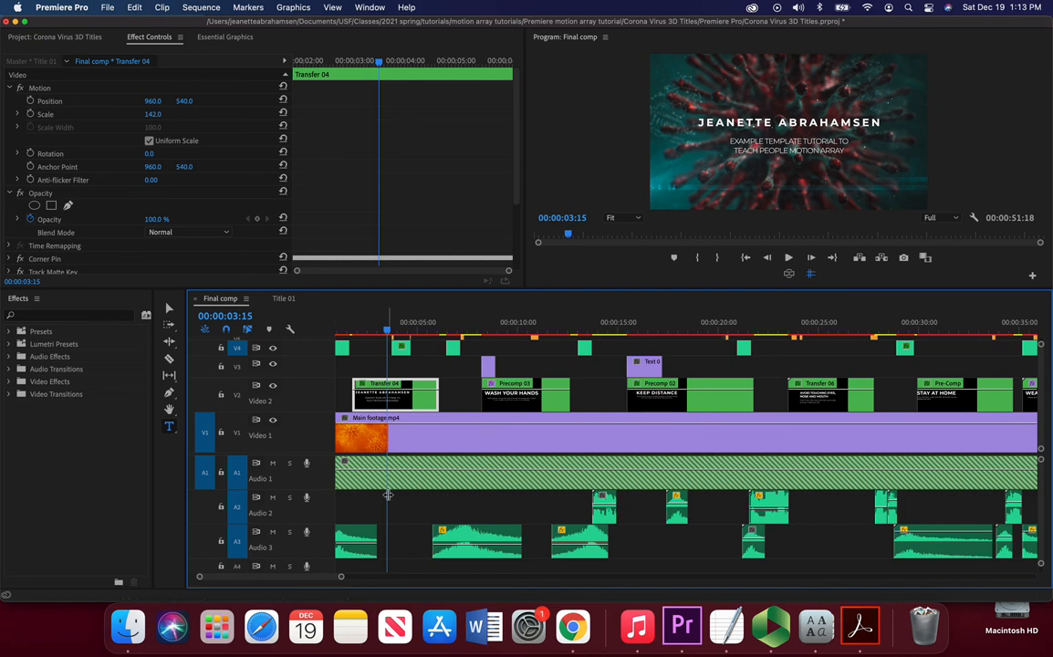
pyautogui.scroll(1, 388, 499)
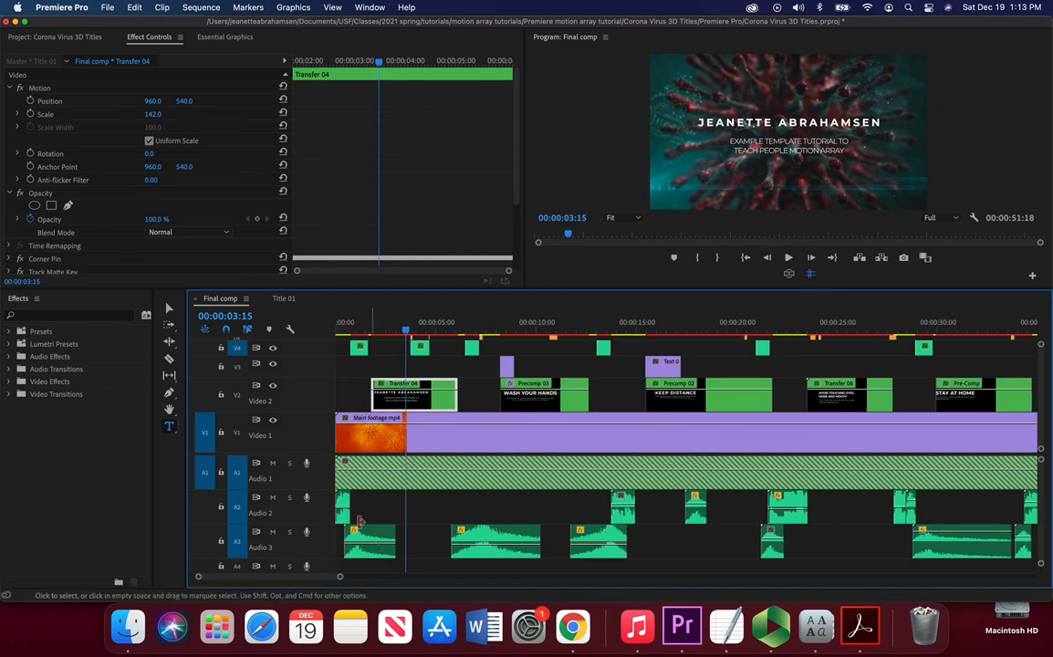
pyautogui.click(373, 322)
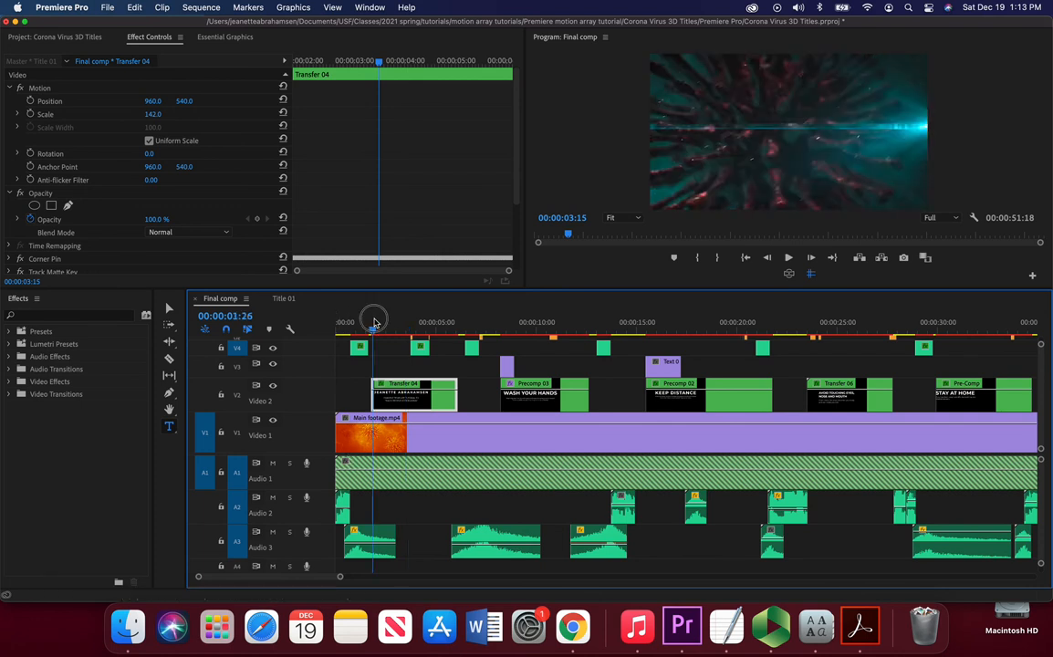
pyautogui.moveTo(374, 322); pyautogui.dragTo(330, 322)
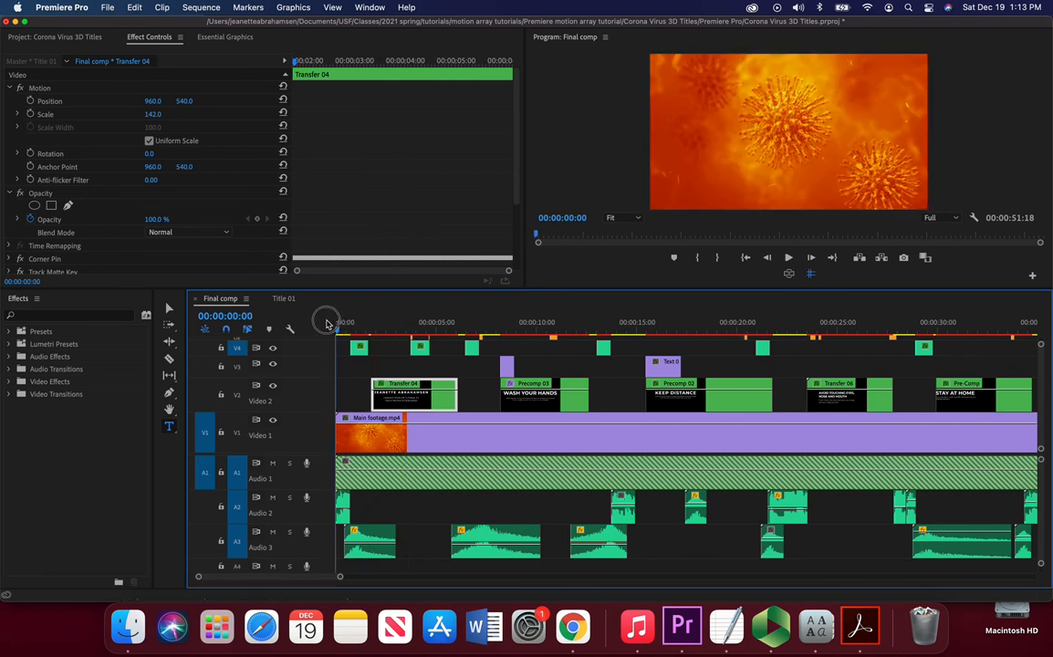
pyautogui.click(792, 260)
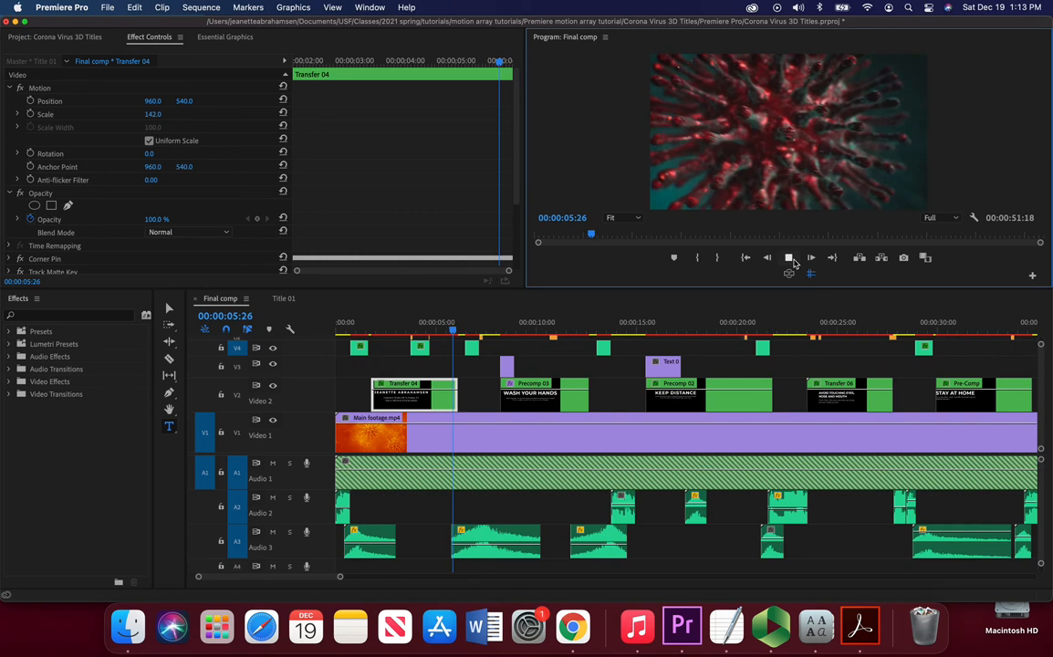
pyautogui.click(794, 263)
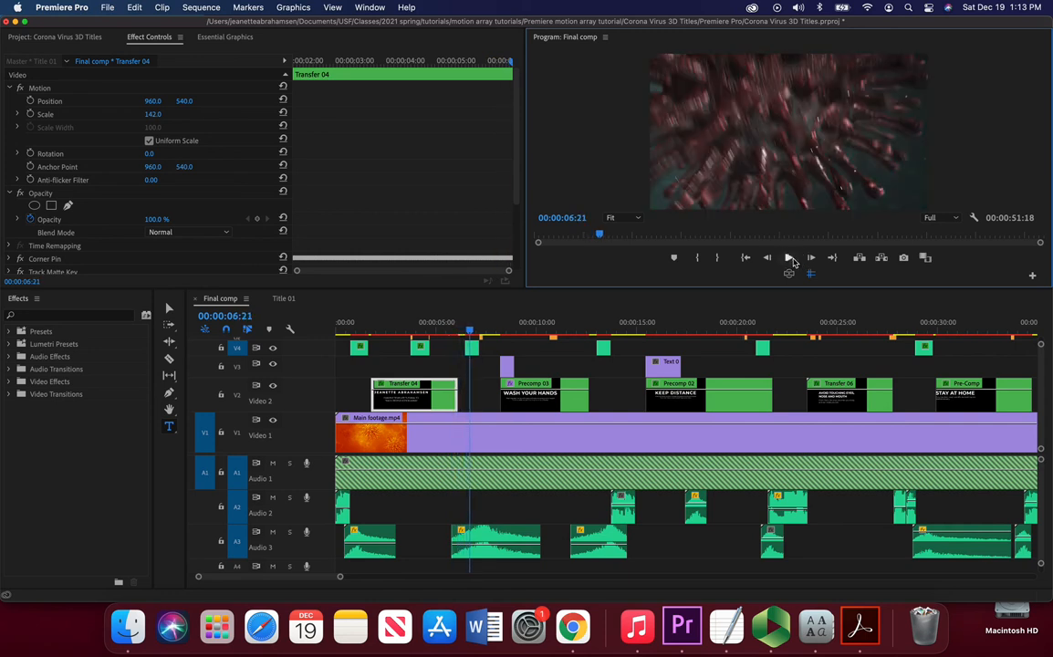
# Step: Unzip the Dark-silence archive in Finder and drag Dark Silence (short version).wav onto a new audio track
pyautogui.click(139, 641)
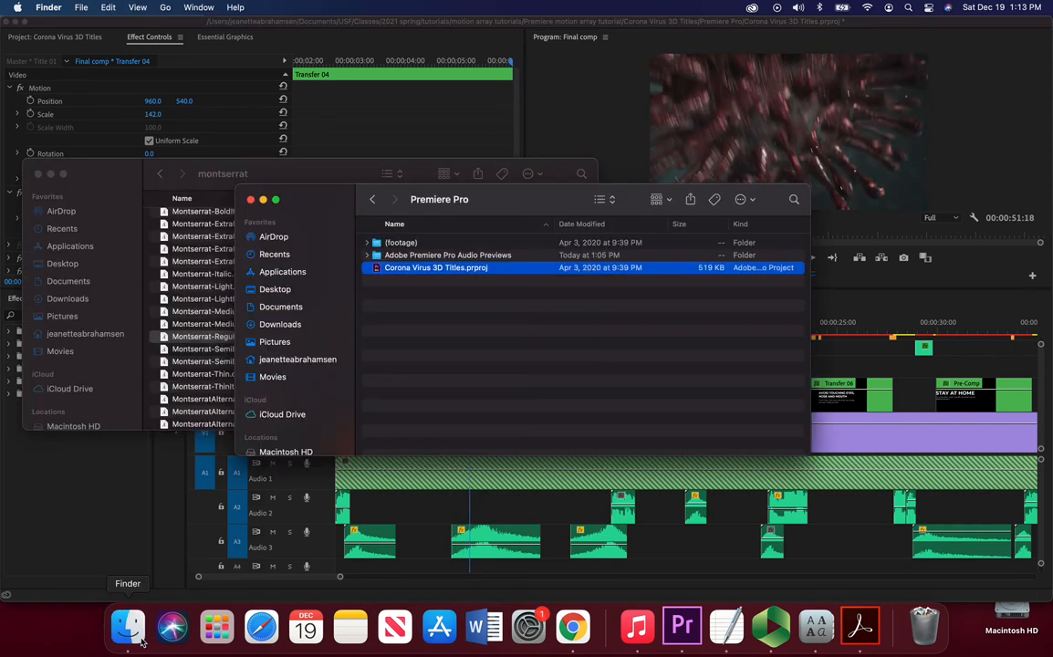
pyautogui.click(374, 199)
pyautogui.click(378, 200)
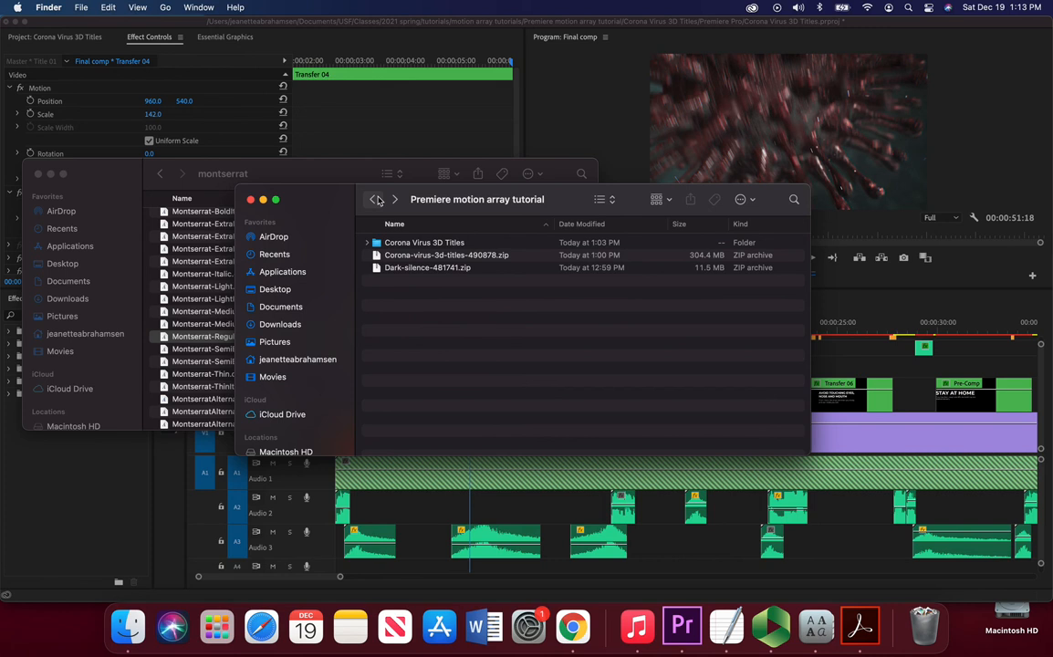
pyautogui.doubleClick(423, 268)
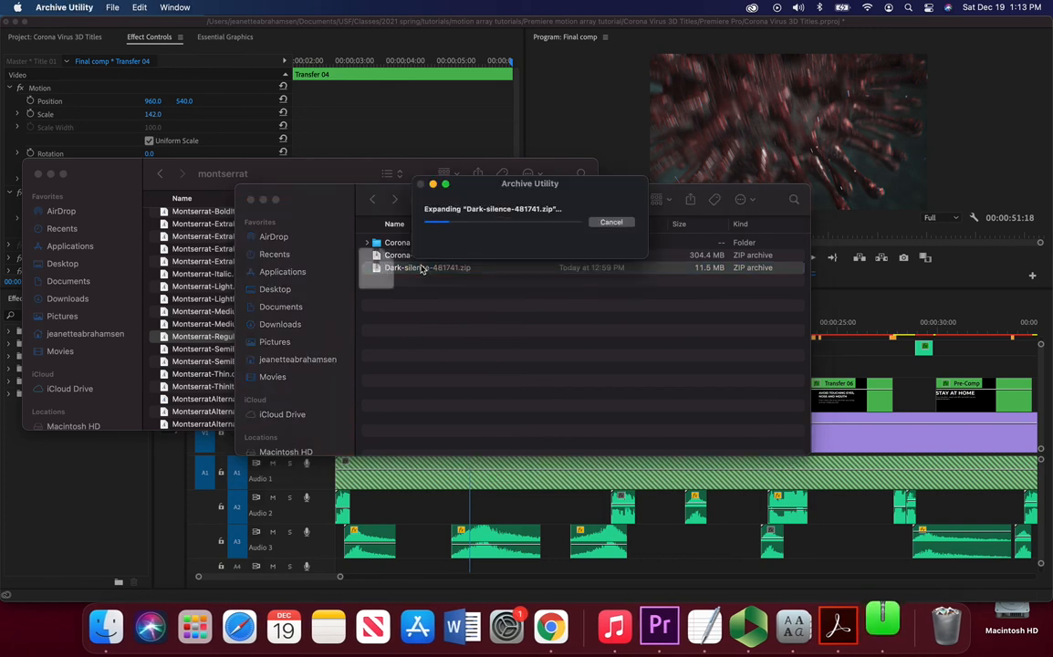
pyautogui.doubleClick(422, 268)
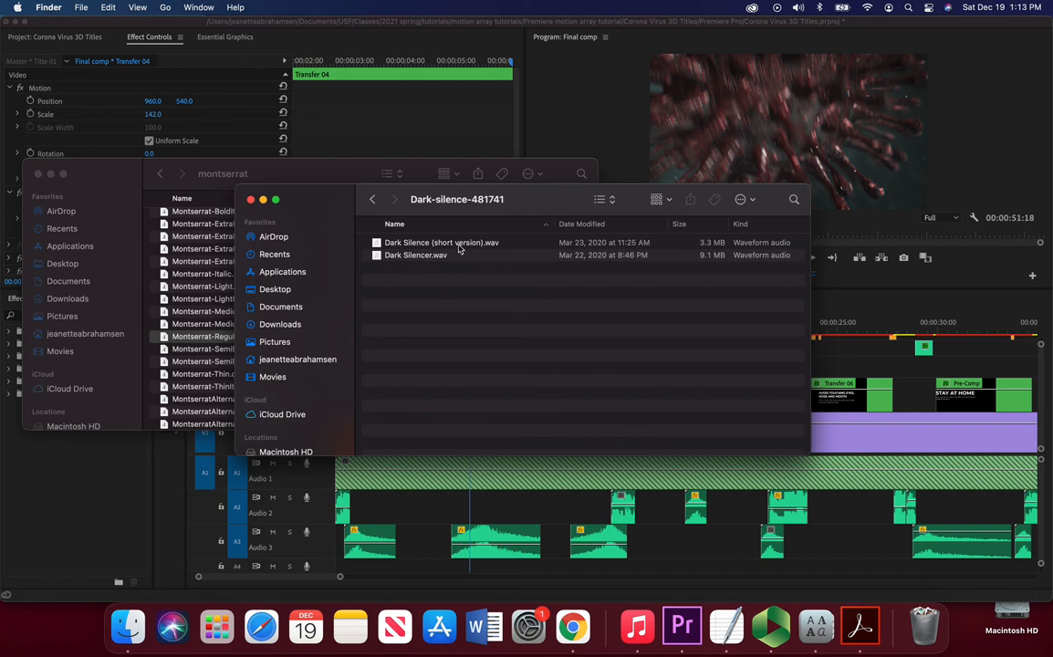
pyautogui.moveTo(447, 259); pyautogui.dragTo(334, 571)
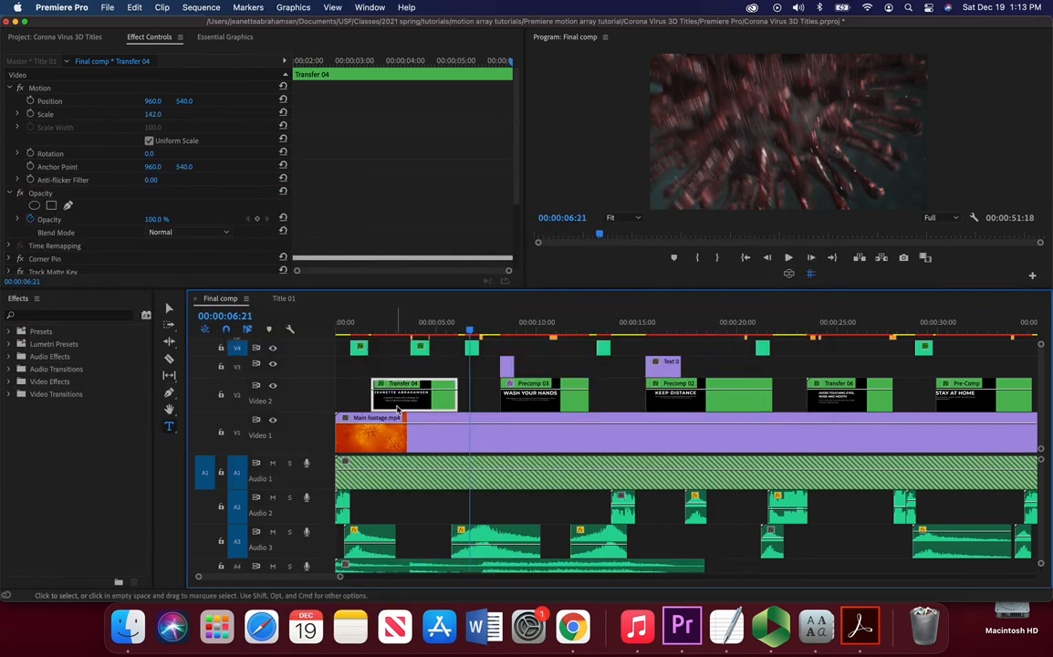
# Step: Delete the added Dark Silence music clip from the timeline
pyautogui.click(384, 572)
pyautogui.press('Delete')
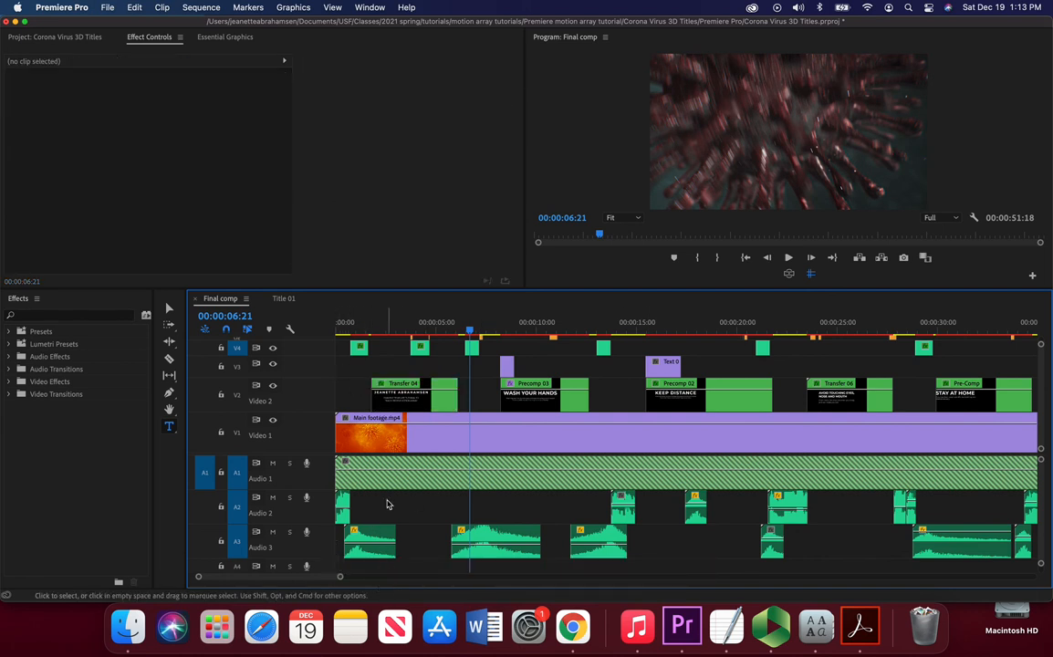
# Step: Set a sequence out point at 00:00:07:05
pyautogui.click(471, 333)
pyautogui.moveTo(471, 332)
pyautogui.mouseDown()
pyautogui.moveTo(380, 329)
pyautogui.moveTo(477, 342)
pyautogui.mouseUp()
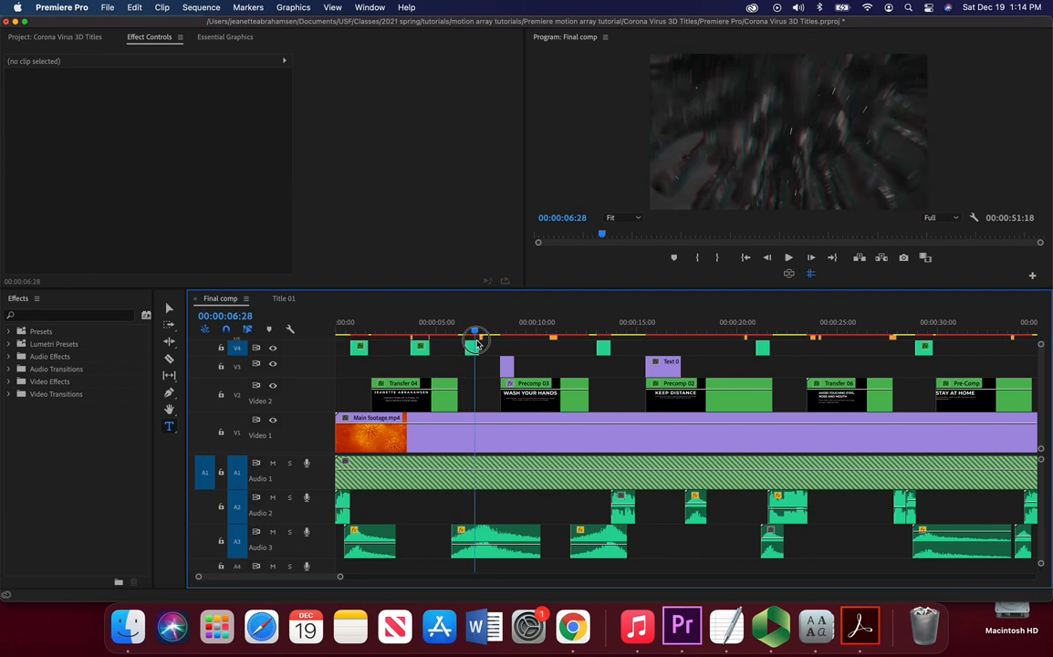
pyautogui.moveTo(476, 342); pyautogui.dragTo(481, 341)
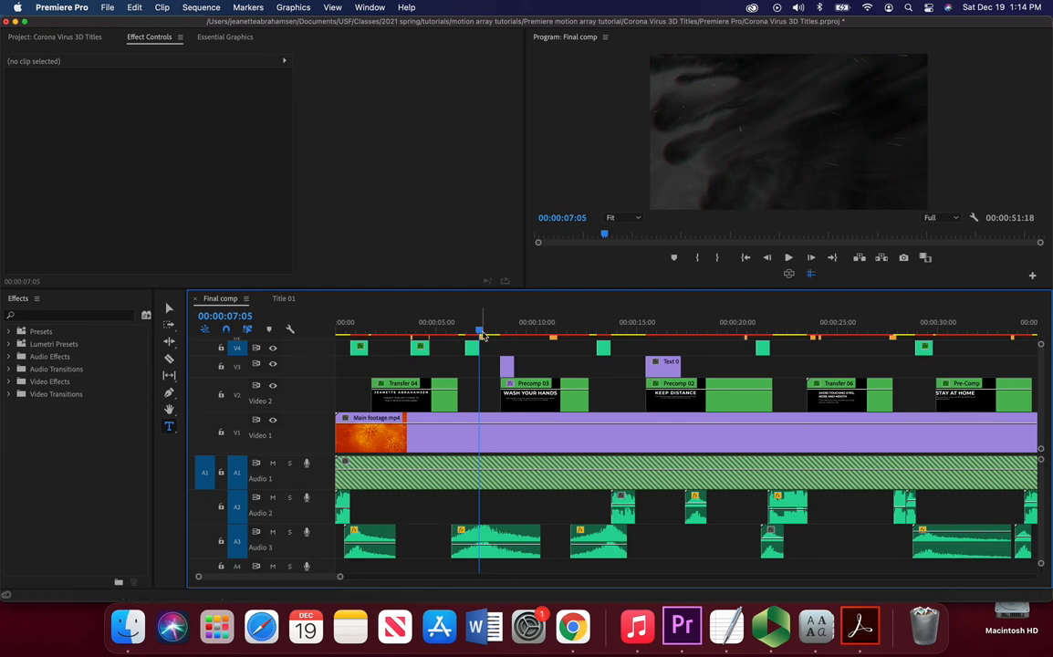
pyautogui.press('o')
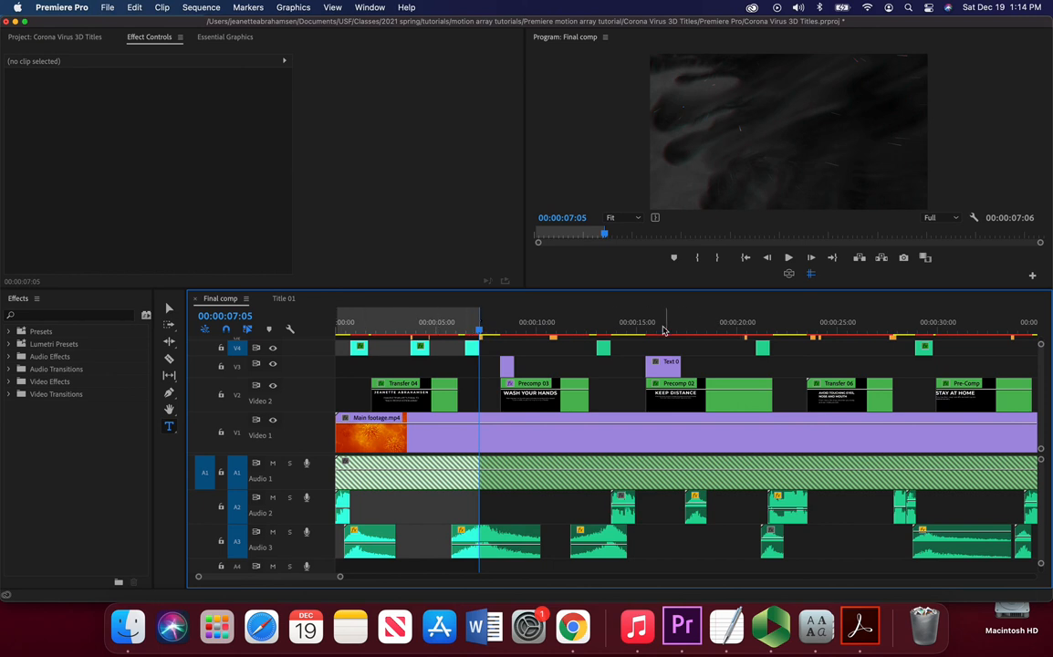
# Step: Mark a sequence range with an in point at 00:00:14:25 and an out point at 00:00:22:07
pyautogui.click(692, 321)
pyautogui.moveTo(689, 328); pyautogui.dragTo(632, 336)
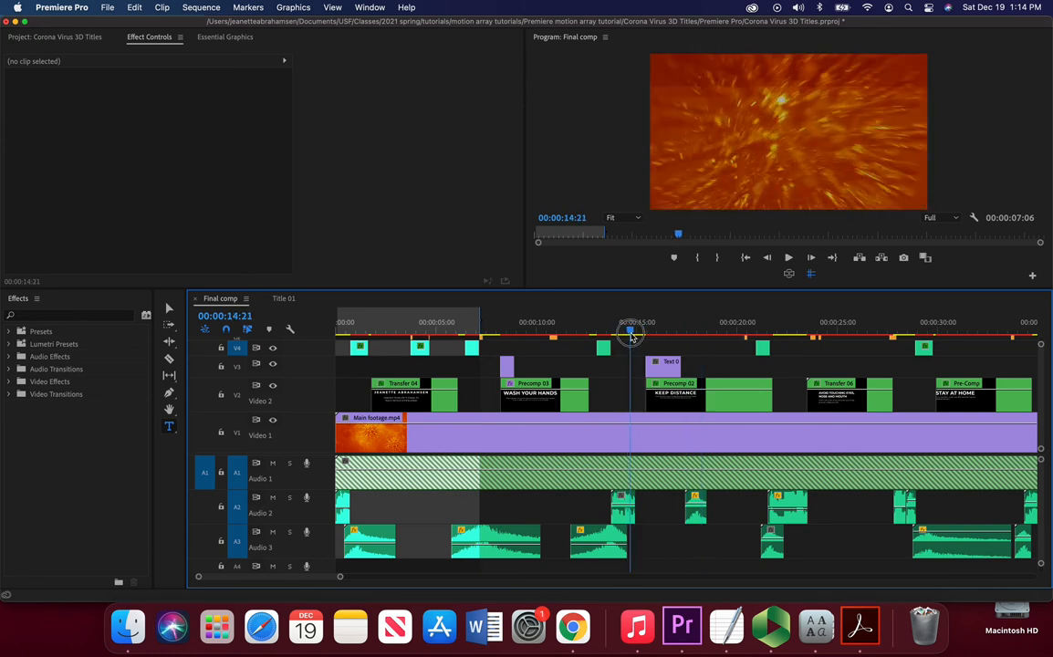
pyautogui.press('i')
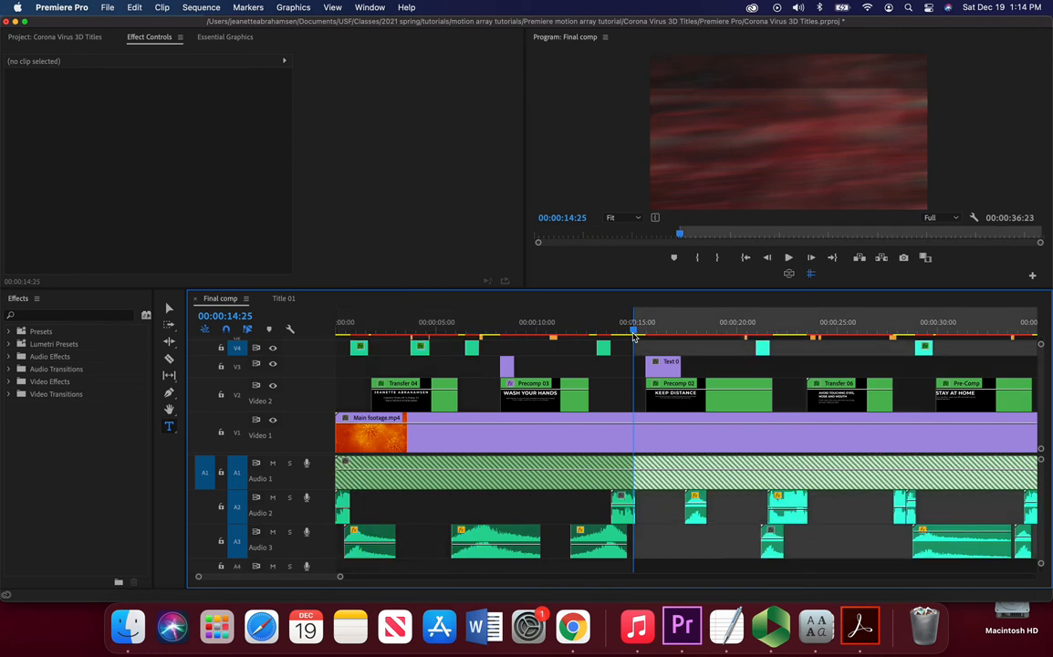
pyautogui.moveTo(634, 337); pyautogui.dragTo(782, 355)
pyautogui.press('o')
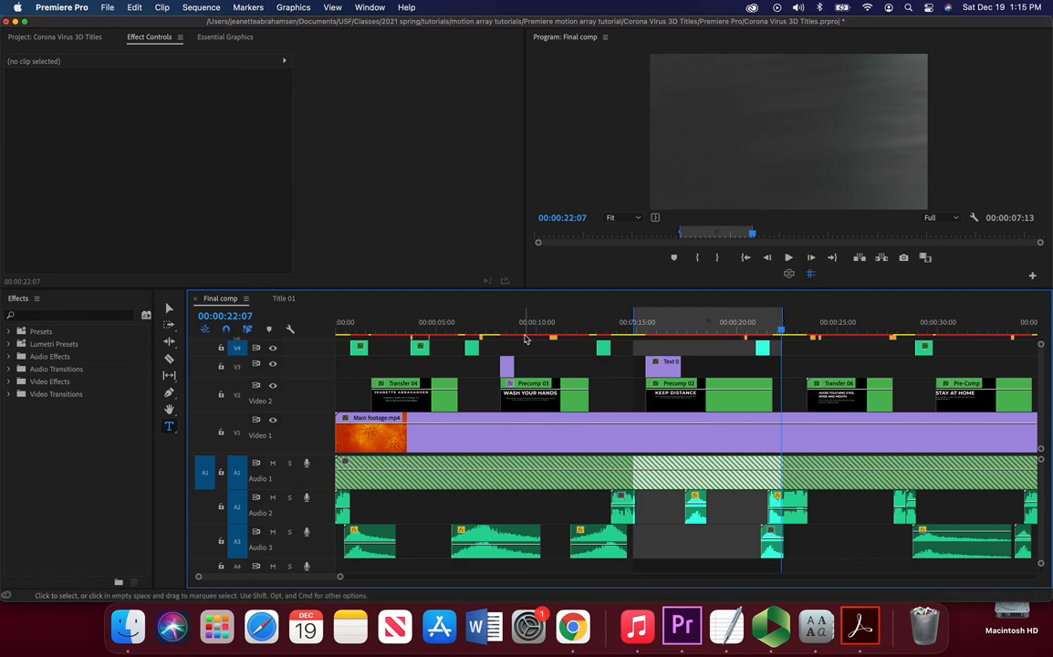
# Step: Set the sequence out point at 00:00:06:23, marking the range from the start of Final comp
pyautogui.click(482, 322)
pyautogui.moveTo(482, 322); pyautogui.dragTo(473, 324)
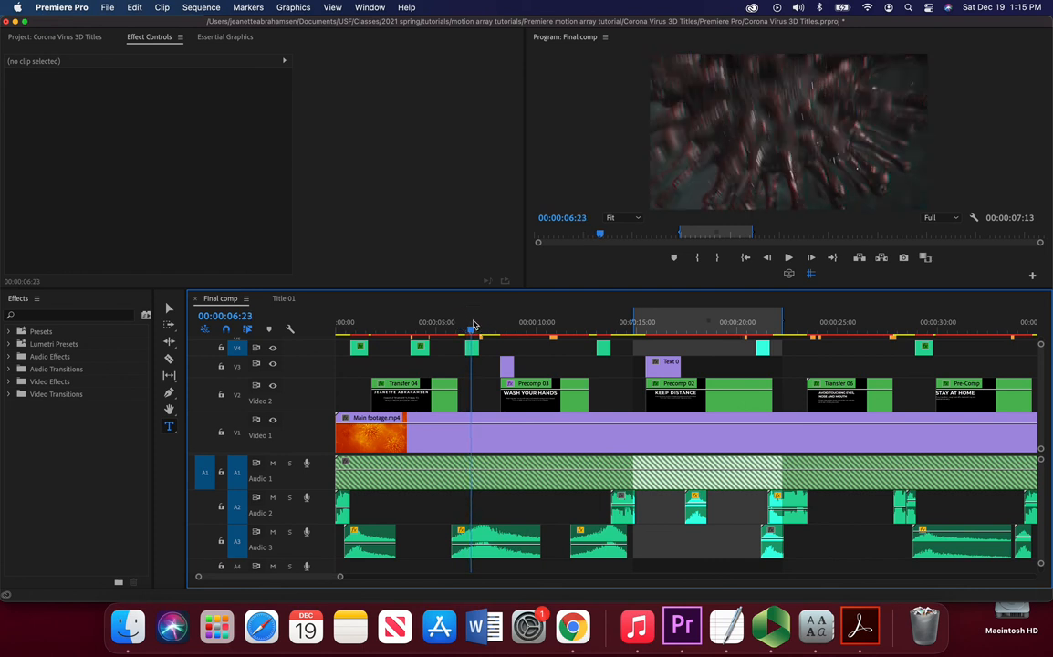
pyautogui.press('o')
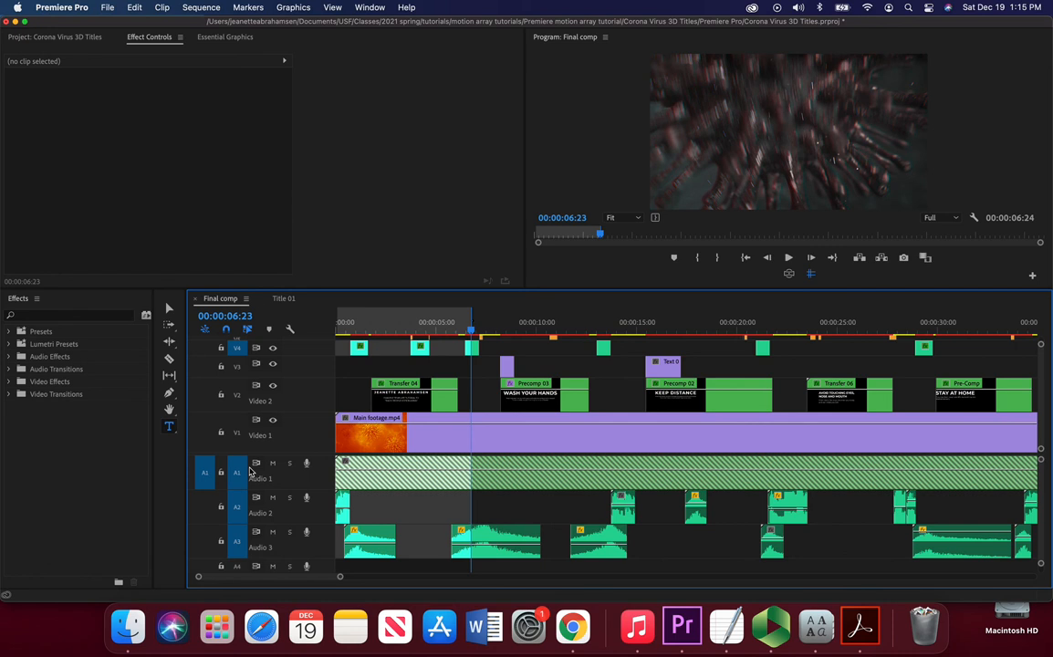
# Step: Open Export Media settings for the Final comp sequence and choose the H.264 format
pyautogui.click(381, 198)
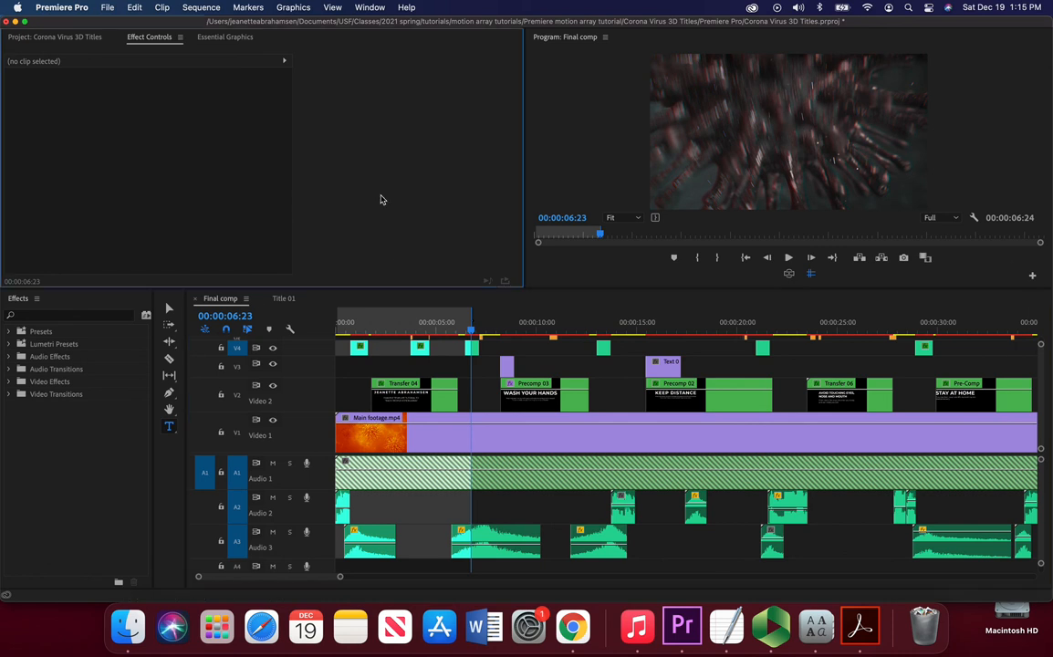
pyautogui.click(639, 76)
pyautogui.click(393, 300)
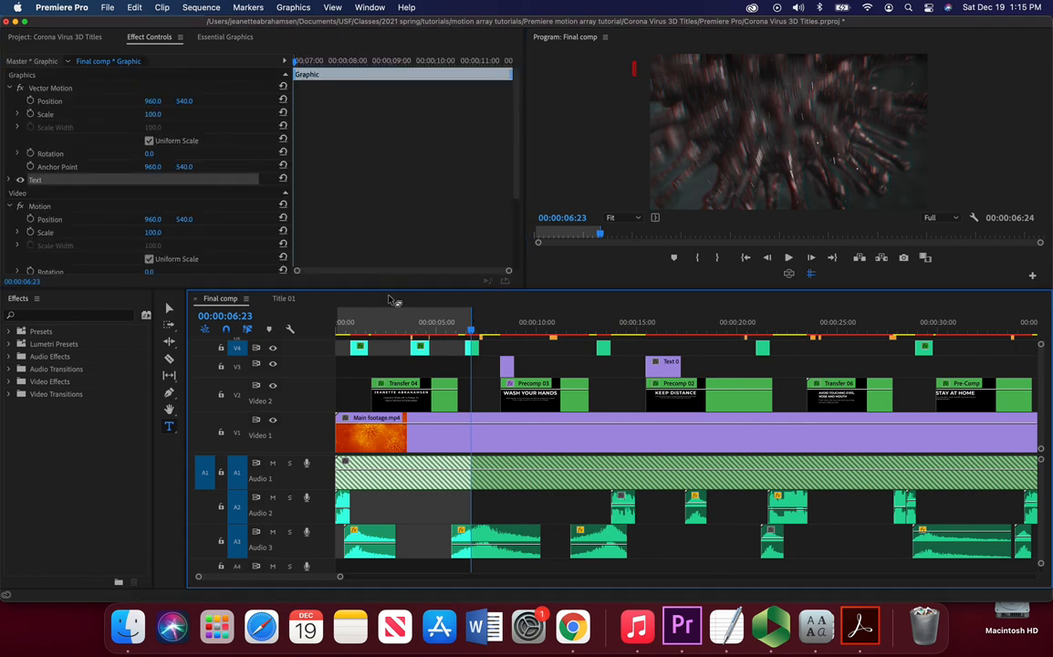
pyautogui.click(107, 7)
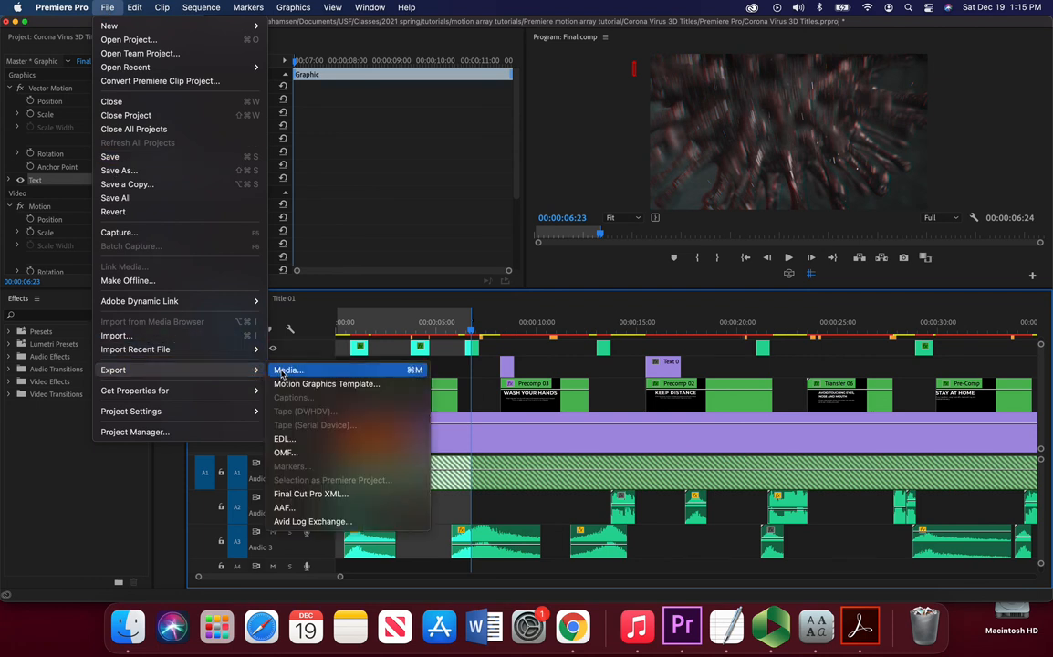
pyautogui.click(282, 372)
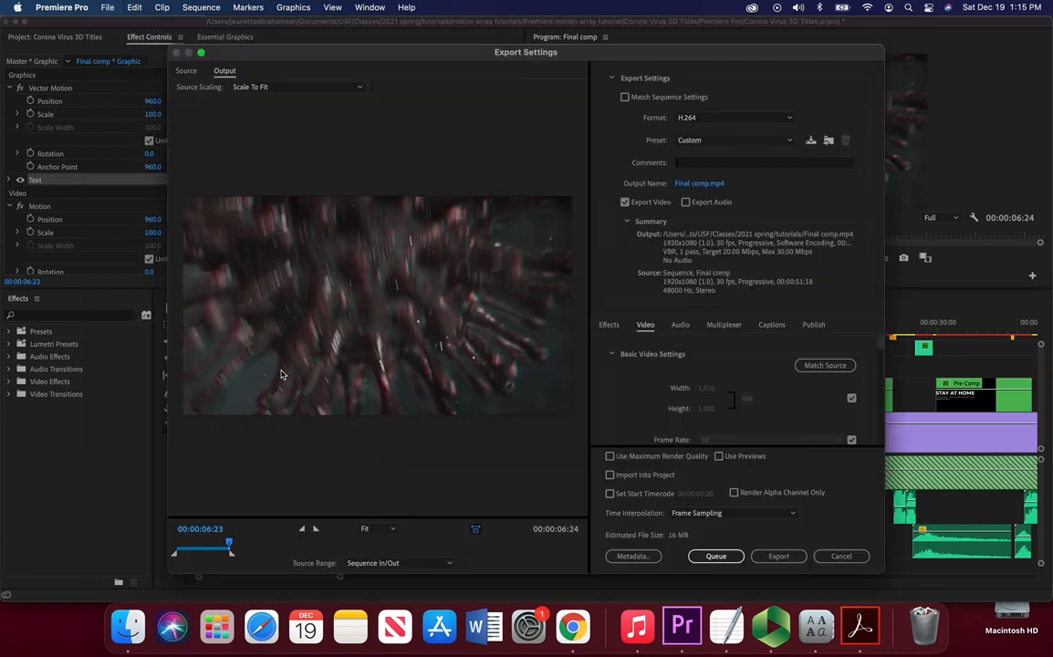
pyautogui.click(701, 122)
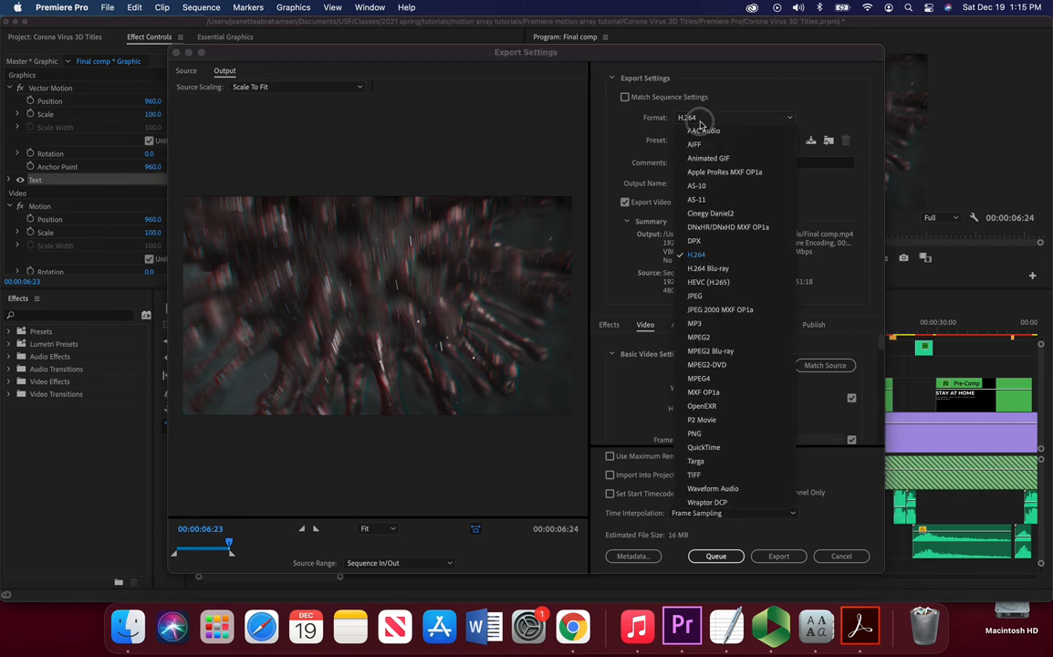
pyautogui.click(697, 256)
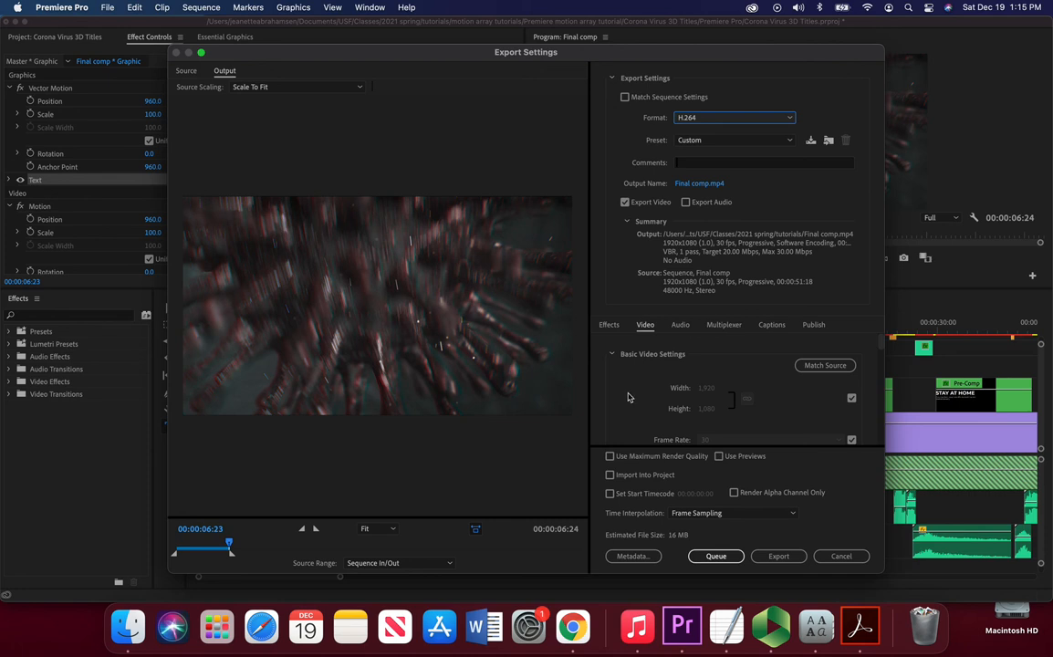
pyautogui.scroll(-5, 638, 376)
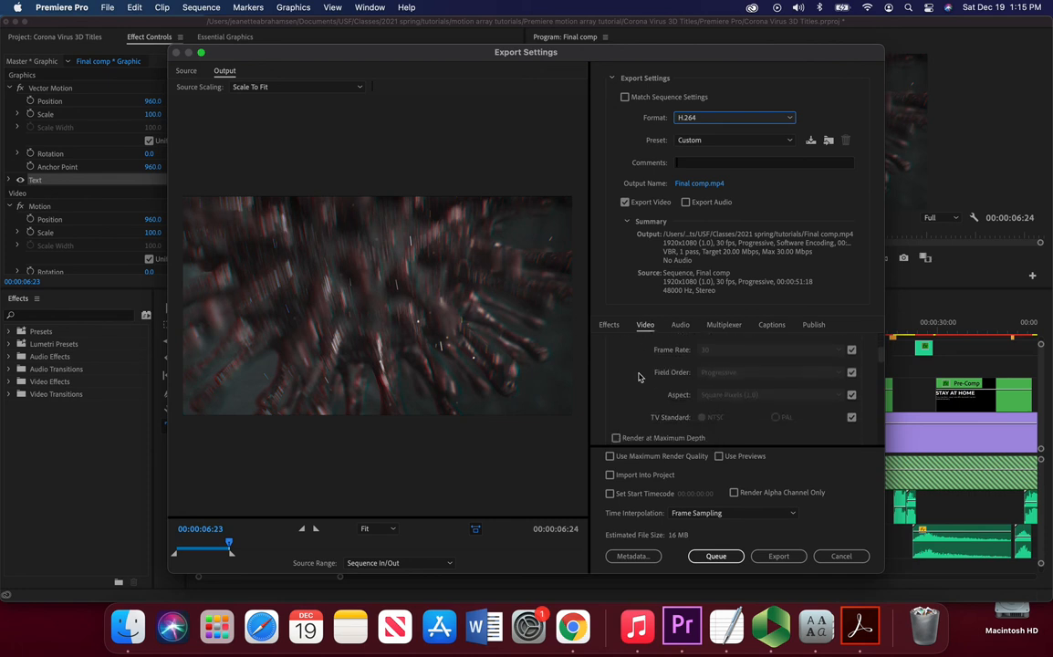
# Step: Set the export frame rate to 29.97
pyautogui.click(851, 350)
pyautogui.click(838, 349)
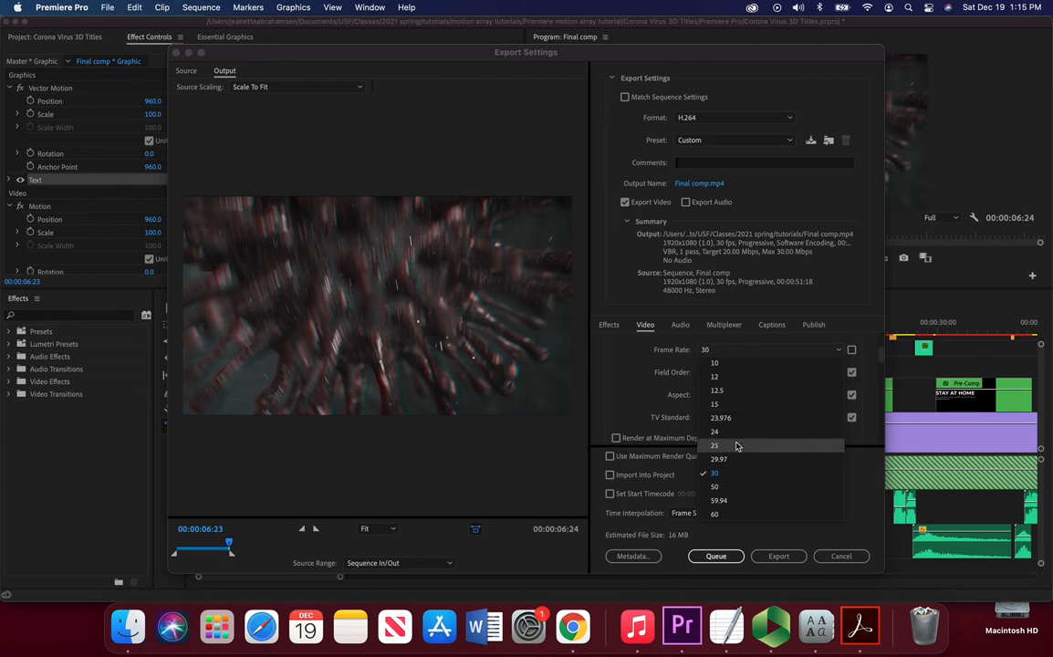
pyautogui.click(719, 460)
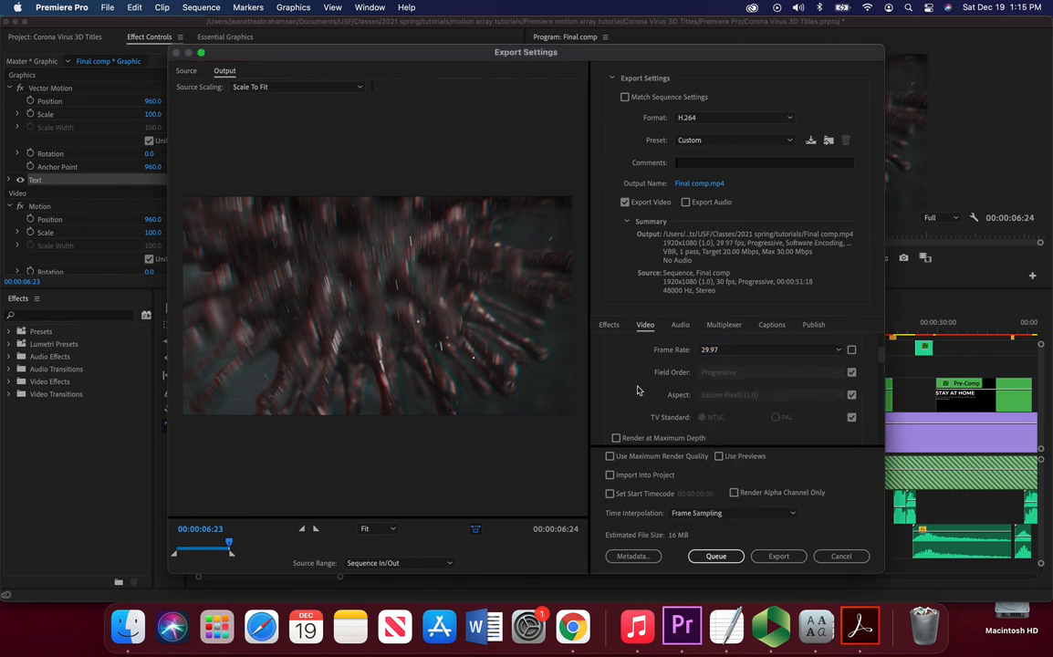
# Step: Name the output file with the creator's full name followed by Stinger, save it in the Premiere motion array tutorial folder, and export
pyautogui.click(704, 185)
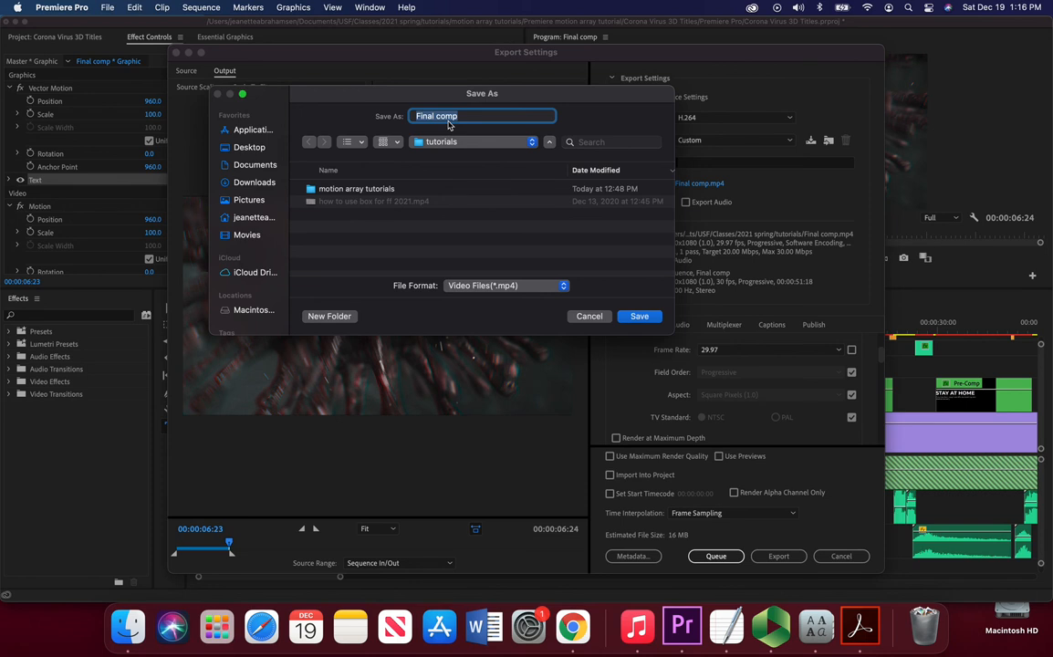
pyautogui.write('JEAN')
pyautogui.press('BackSpace')
pyautogui.press('BackSpace')
pyautogui.write('Jeanette Abrahamsen se')
pyautogui.press('BackSpace')
pyautogui.press('BackSpace')
pyautogui.write('Stinger')
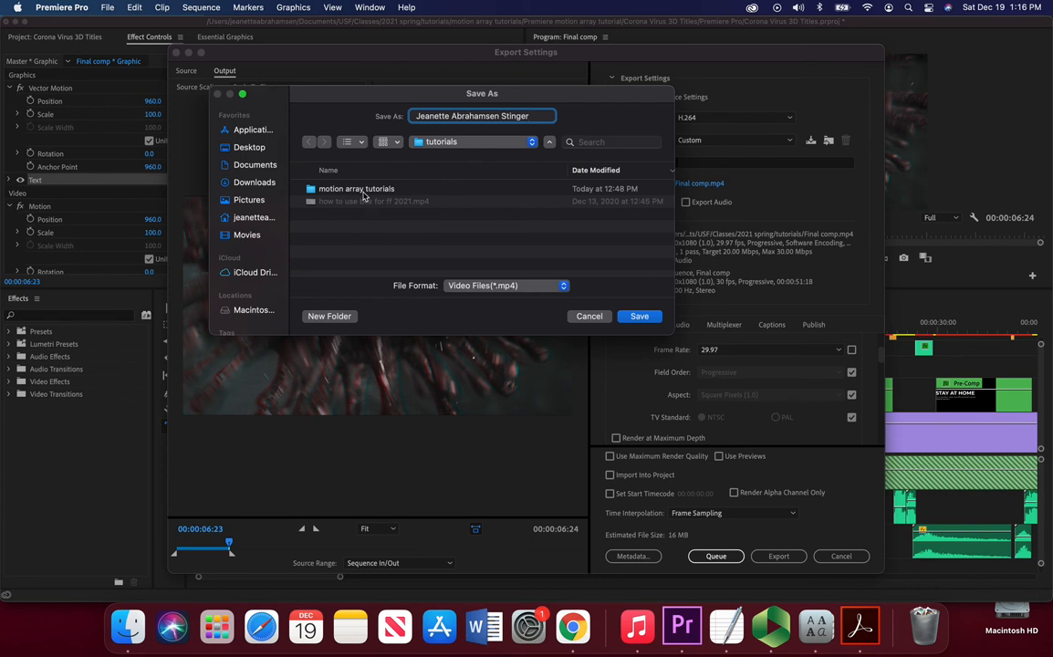
pyautogui.doubleClick(353, 190)
pyautogui.doubleClick(351, 190)
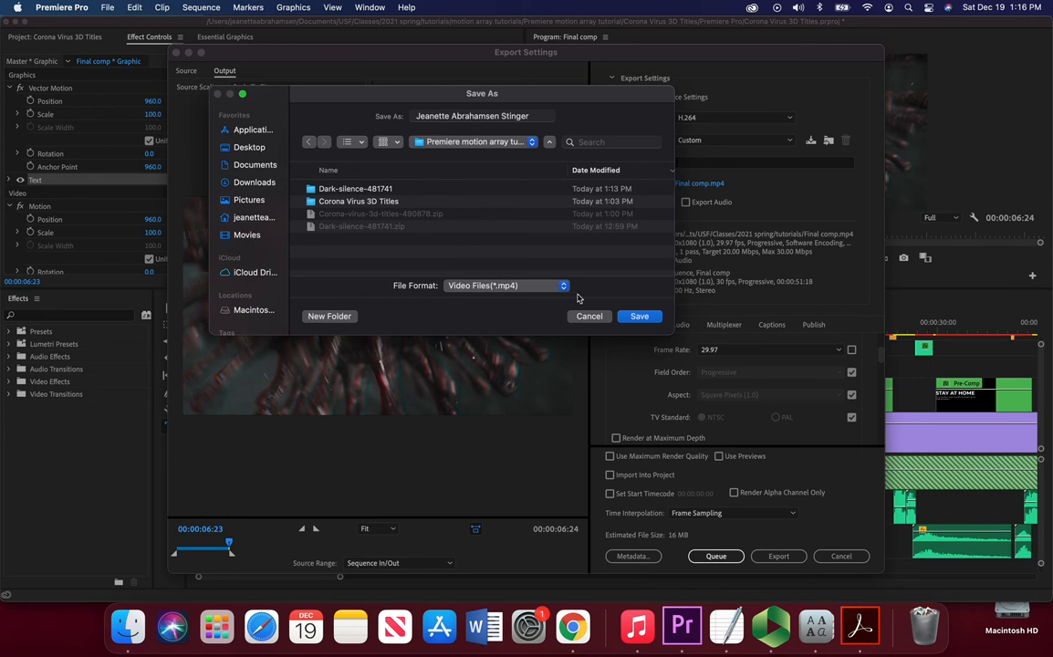
pyautogui.click(641, 316)
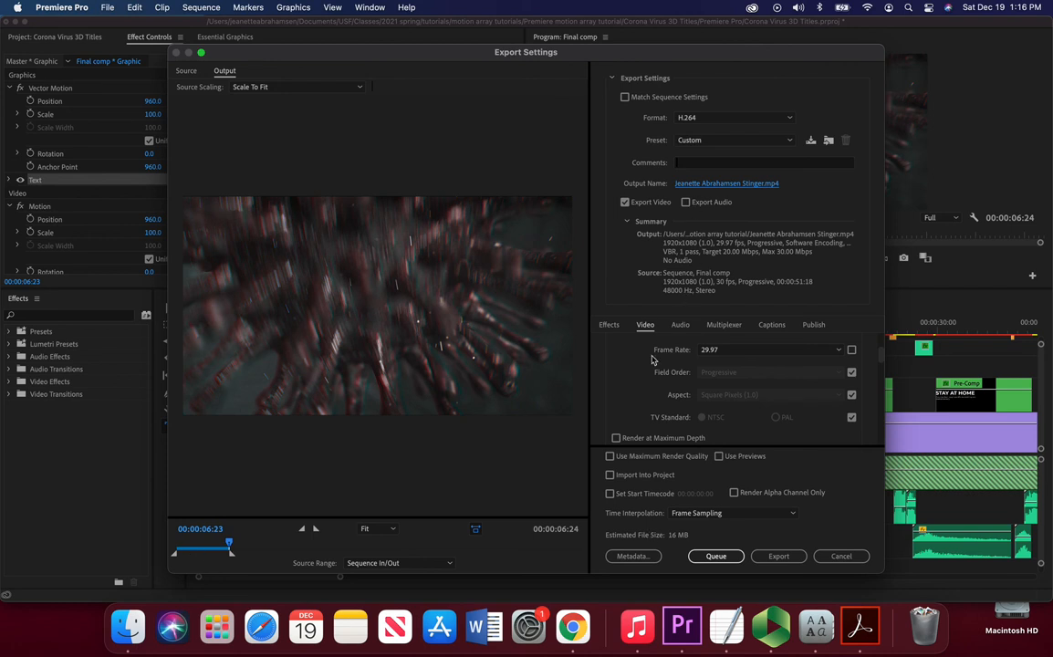
pyautogui.click(771, 557)
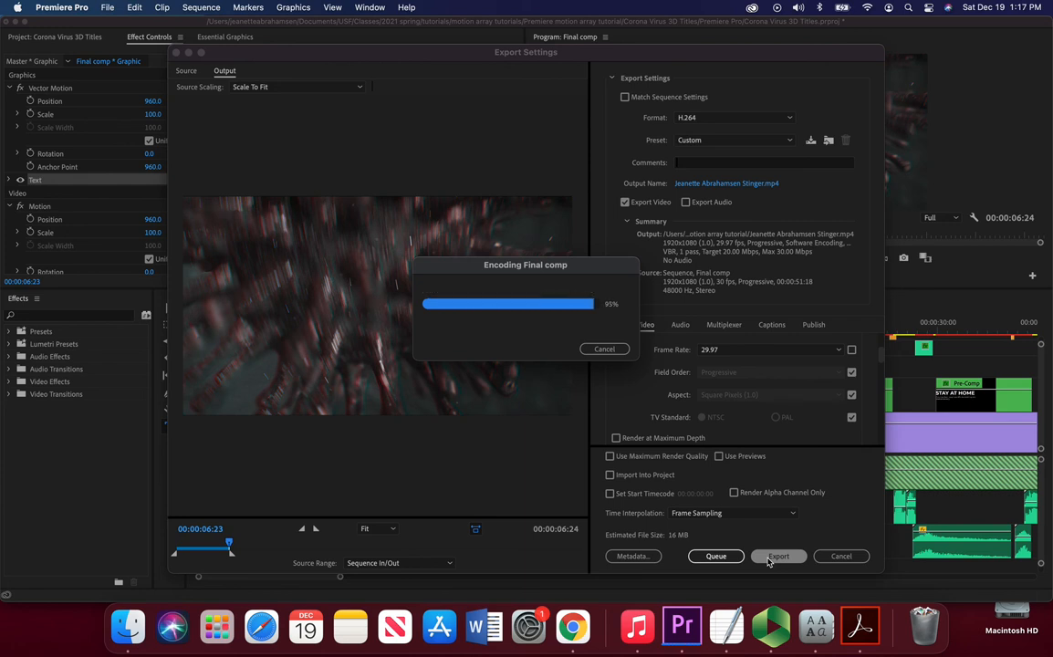
# Step: Switch to Finder, open the exported Stinger MP4 from the Premiere motion array tutorial folder, play it in QuickTime Player, and close it
pyautogui.click(128, 626)
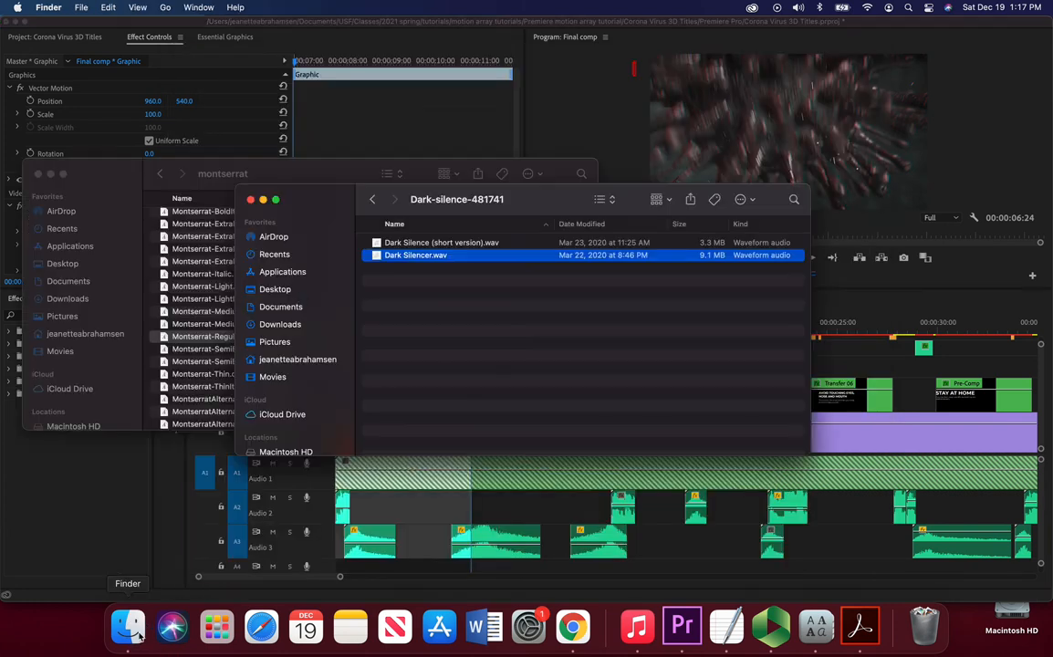
pyautogui.click(79, 308)
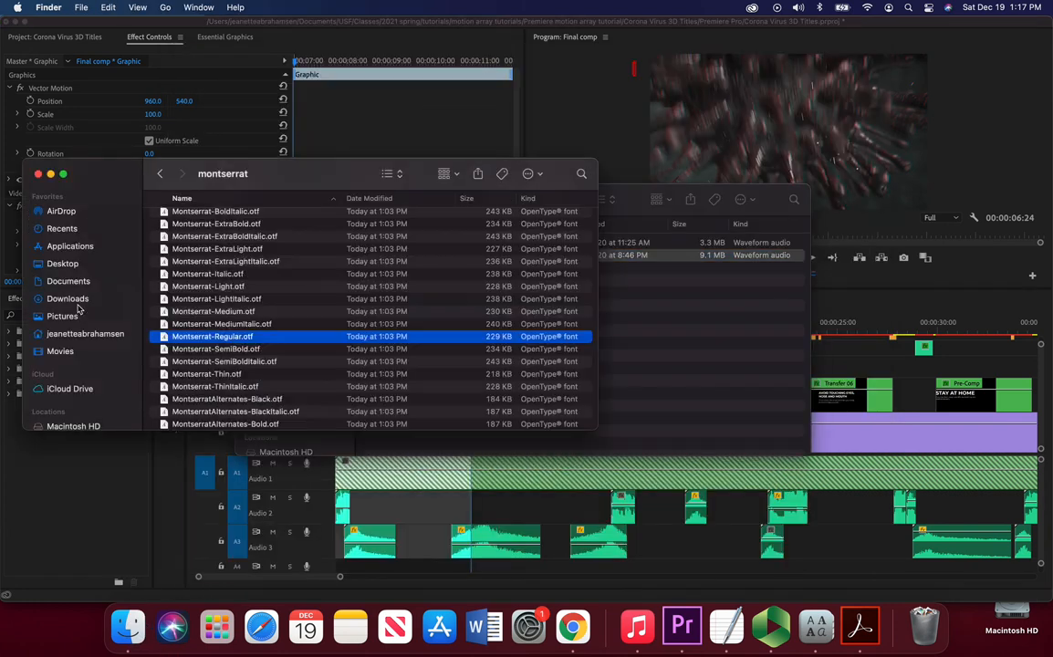
pyautogui.click(671, 276)
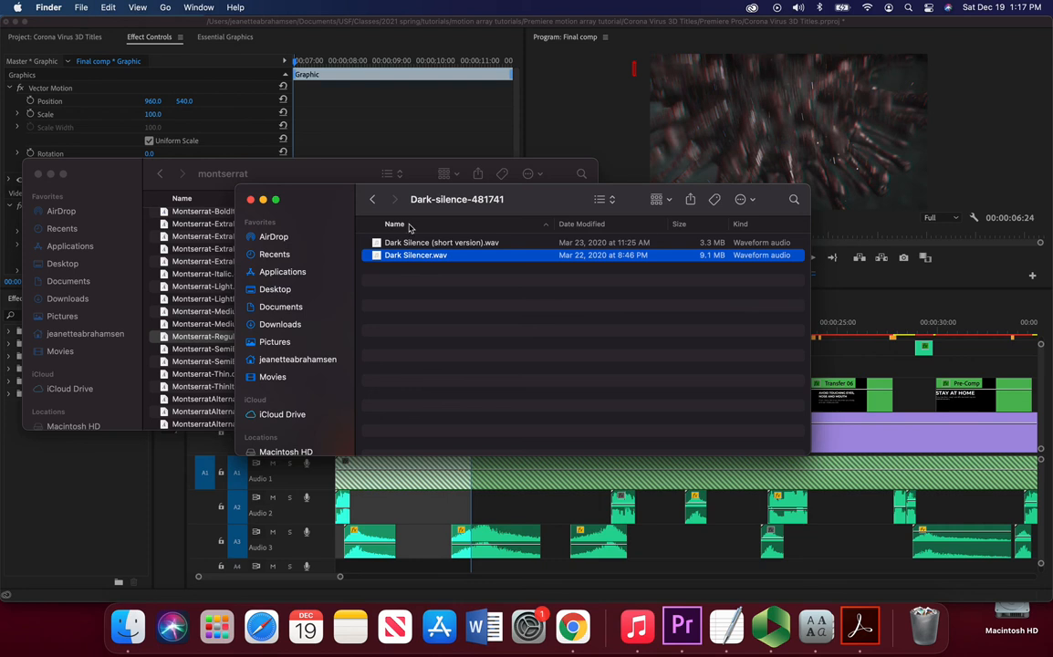
pyautogui.click(371, 199)
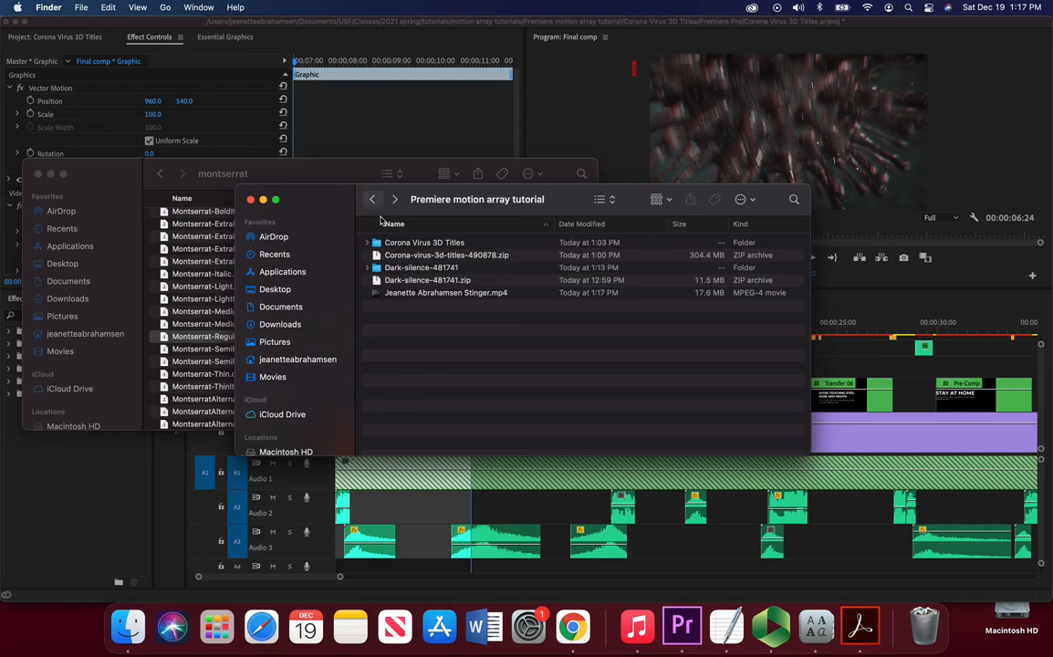
pyautogui.click(478, 292)
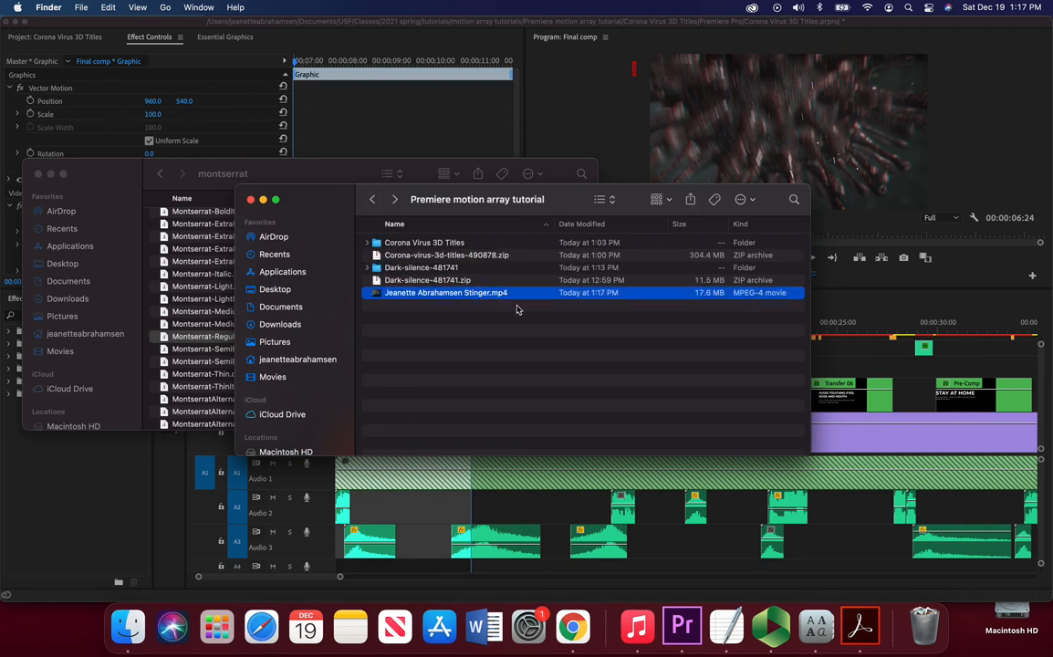
pyautogui.doubleClick(469, 292)
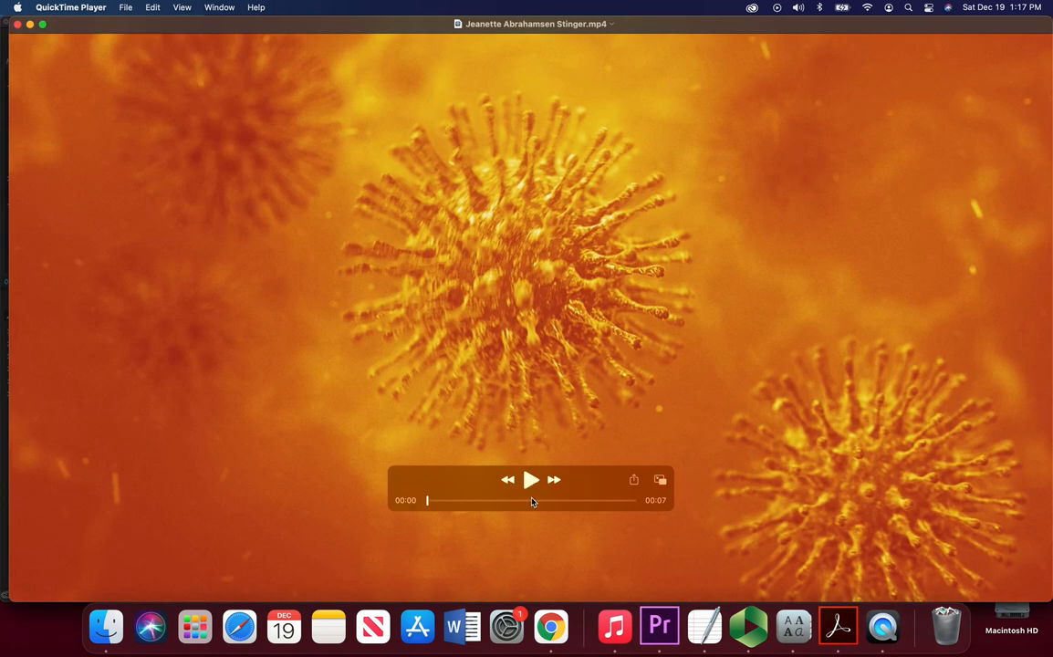
pyautogui.click(530, 481)
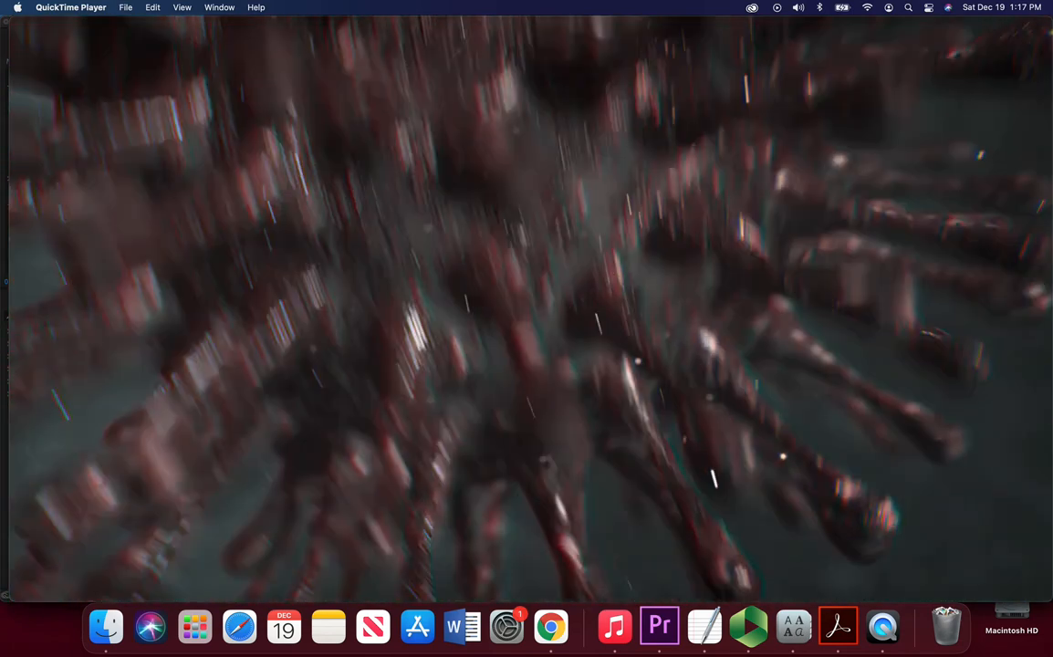
pyautogui.click(14, 23)
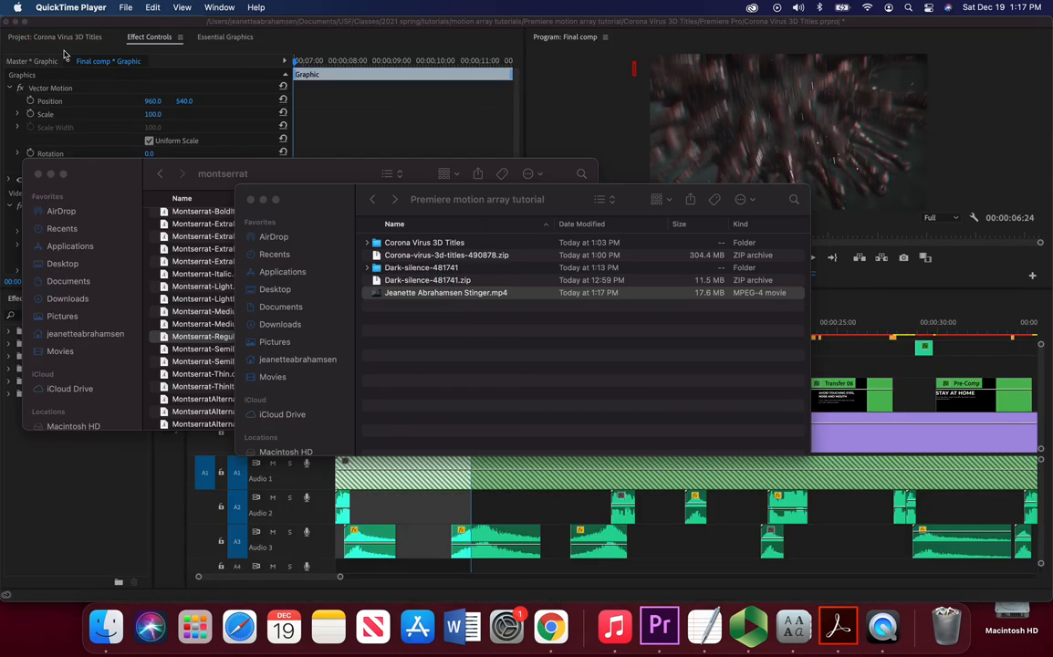